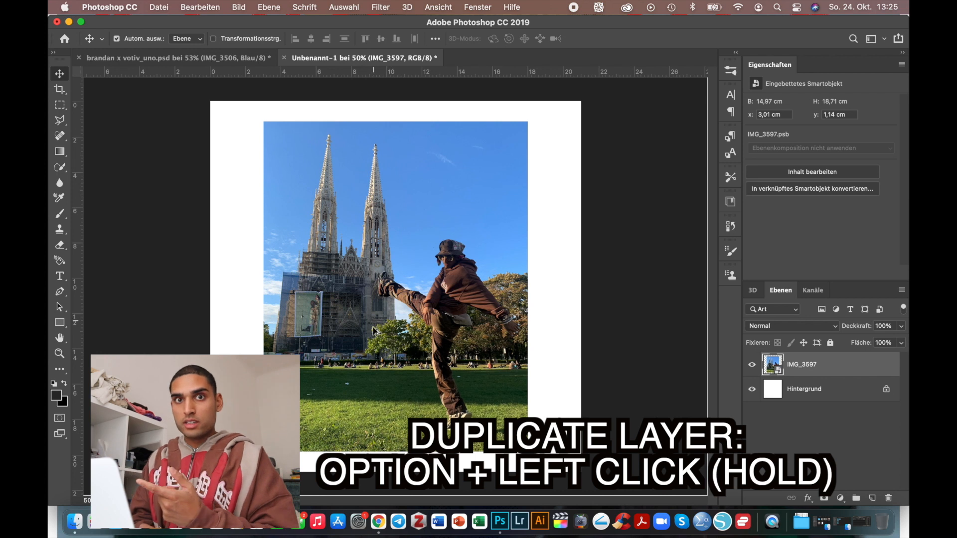
Duplicate the IMG_3597 photo layer with an offset and brush a quick selection up the copy's right-hand church tower
drag(393, 337, 439, 329)
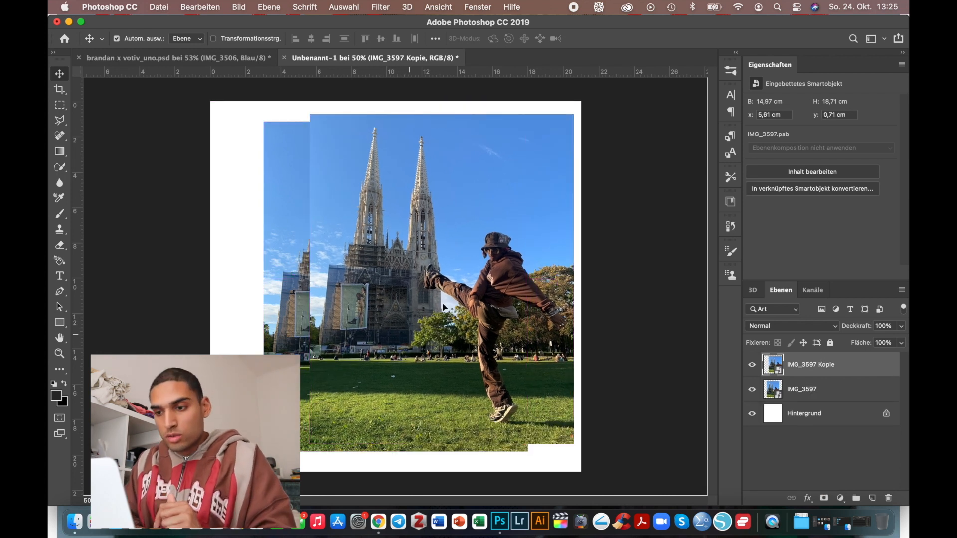
scroll(441, 311, up, 2)
scroll(440, 308, up, 5)
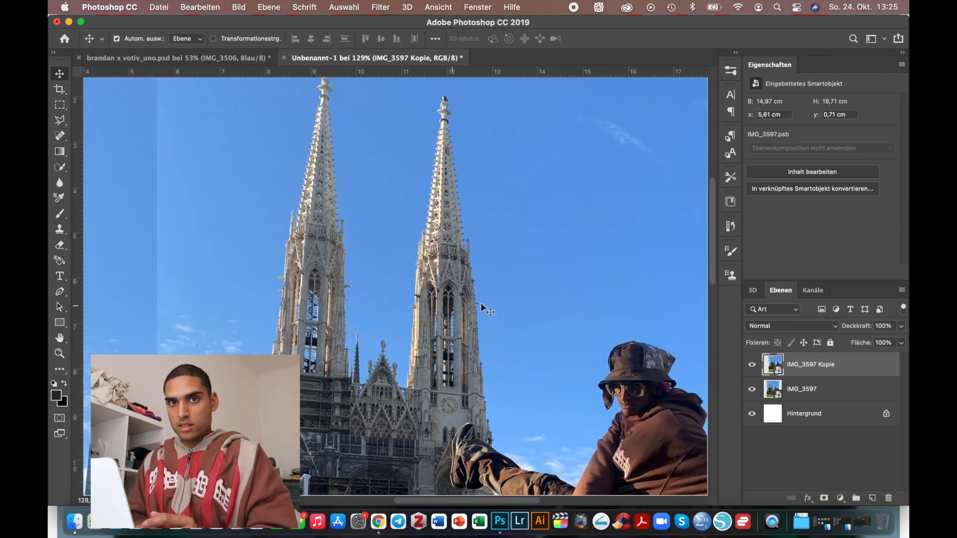
scroll(467, 304, up, 2)
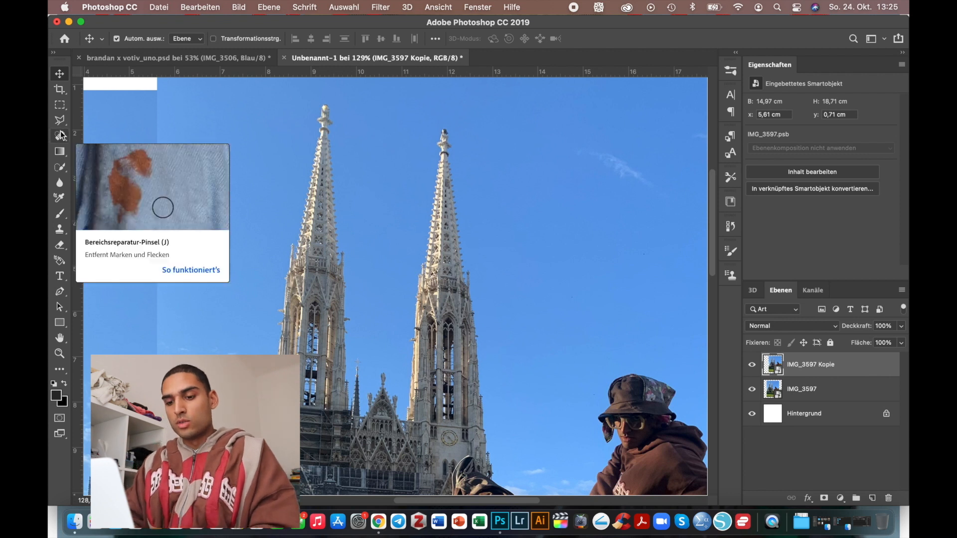
key(w)
drag(440, 406, 448, 319)
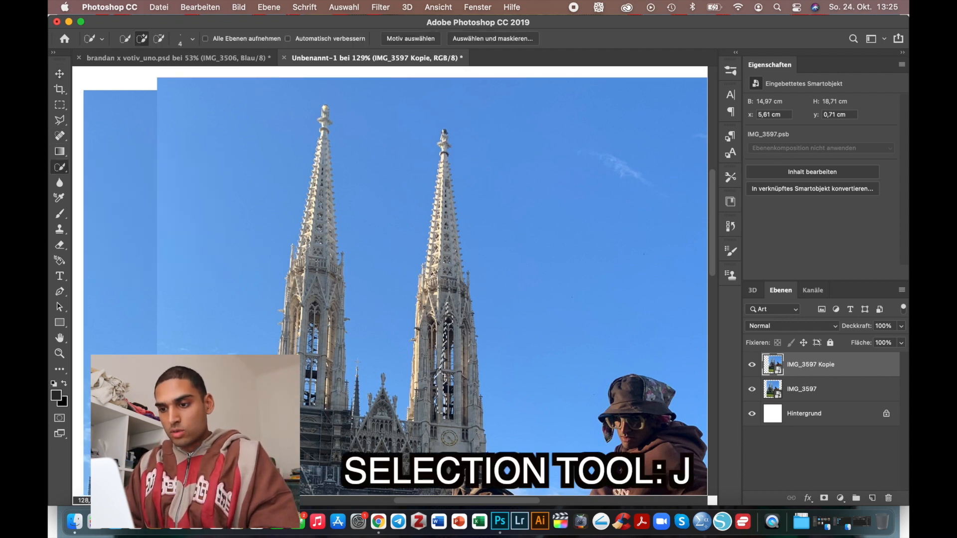
Set the selection brush to 48 px and subtract the shoe and the facade below the clock's top edge from the selection
scroll(466, 319, up, 3)
scroll(467, 319, down, 3)
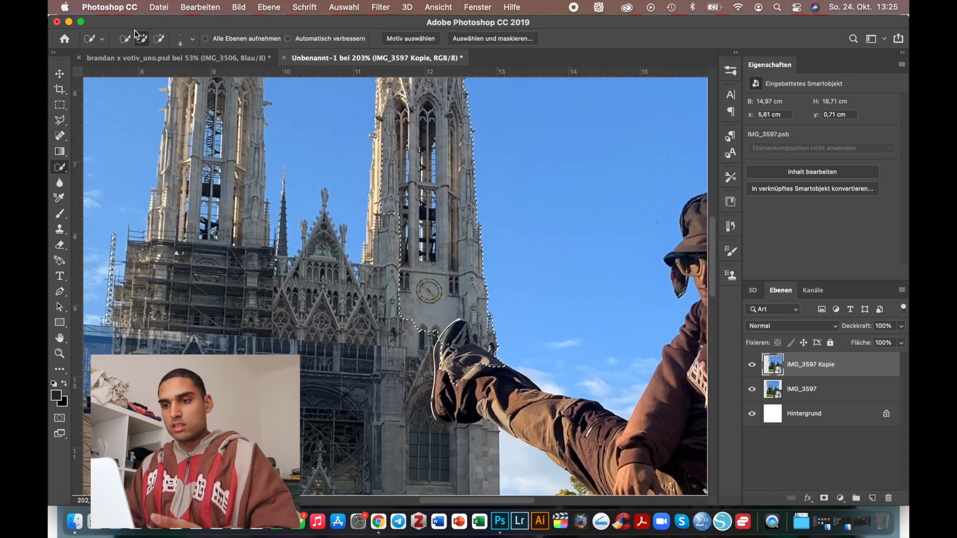
click(192, 39)
drag(461, 351, 408, 321)
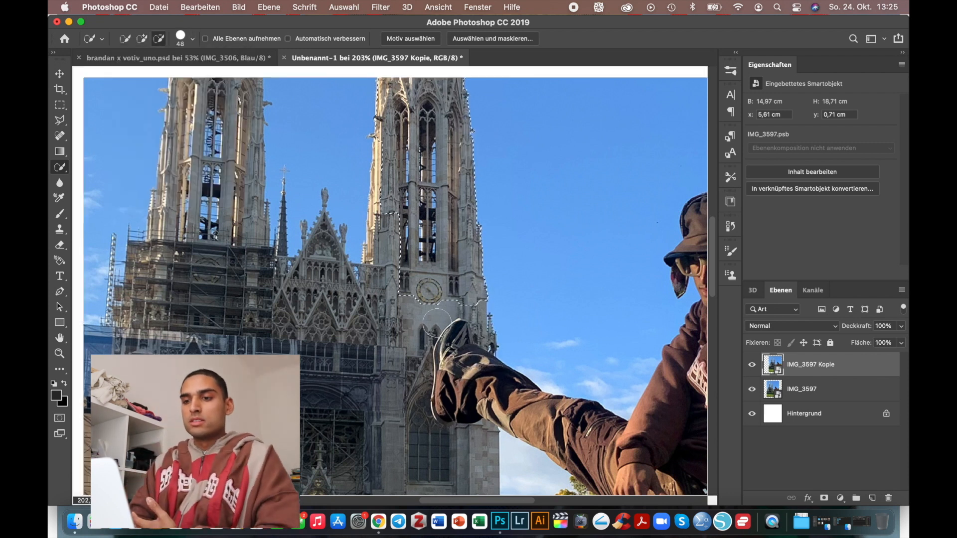
Add the missing left side and the spire of the right-hand church tower to the selection
scroll(396, 269, up, 3)
mouse_move(396, 266)
mouse_down()
mouse_move(380, 251)
mouse_move(387, 162)
mouse_up()
scroll(462, 251, up, 10)
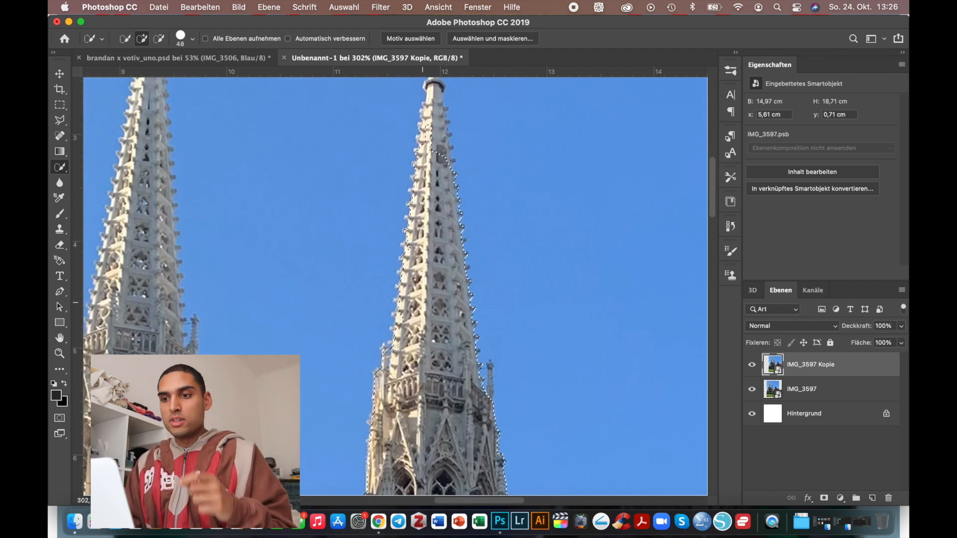
Add the left-hand church tower to the selection from above the scaffolding up to its spire
scroll(431, 251, up, 3)
scroll(430, 251, down, 7)
scroll(430, 250, left, 3)
scroll(377, 354, down, 2)
mouse_move(377, 354)
mouse_down()
mouse_move(352, 351)
mouse_move(357, 381)
mouse_up()
mouse_move(355, 294)
mouse_down()
mouse_move(348, 252)
mouse_move(375, 106)
mouse_up()
Reduce the selection brush to 19 px and add the upper part of the right-hand spire up to its ring
scroll(349, 251, up, 3)
scroll(366, 174, up, 2)
scroll(371, 196, up, 2)
scroll(372, 196, right, 1)
scroll(371, 196, up, 1)
scroll(371, 197, right, 1)
click(192, 38)
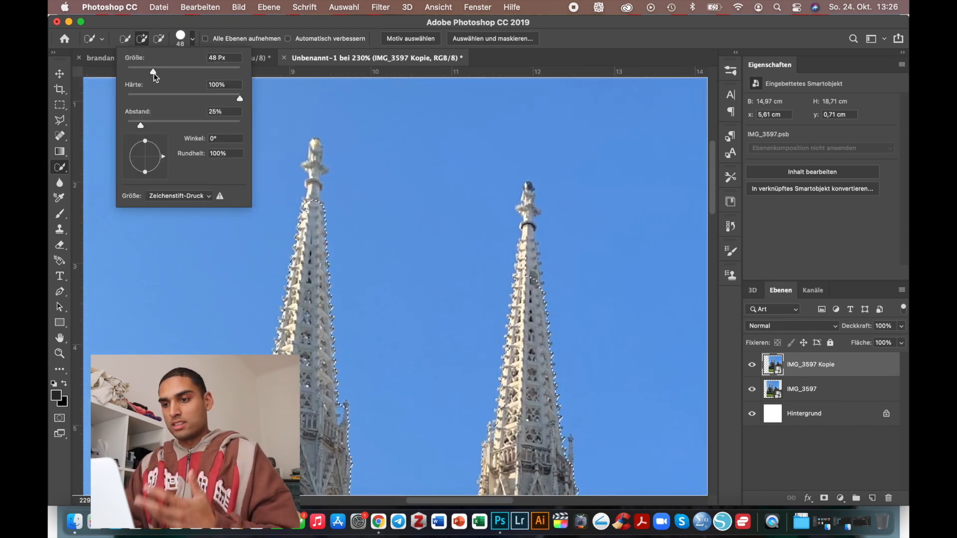
scroll(340, 164, right, 3)
scroll(340, 164, up, 3)
click(193, 39)
click(417, 259)
Reduce the selection brush to 9 px and add the finials on top of both spires to the selection
click(193, 38)
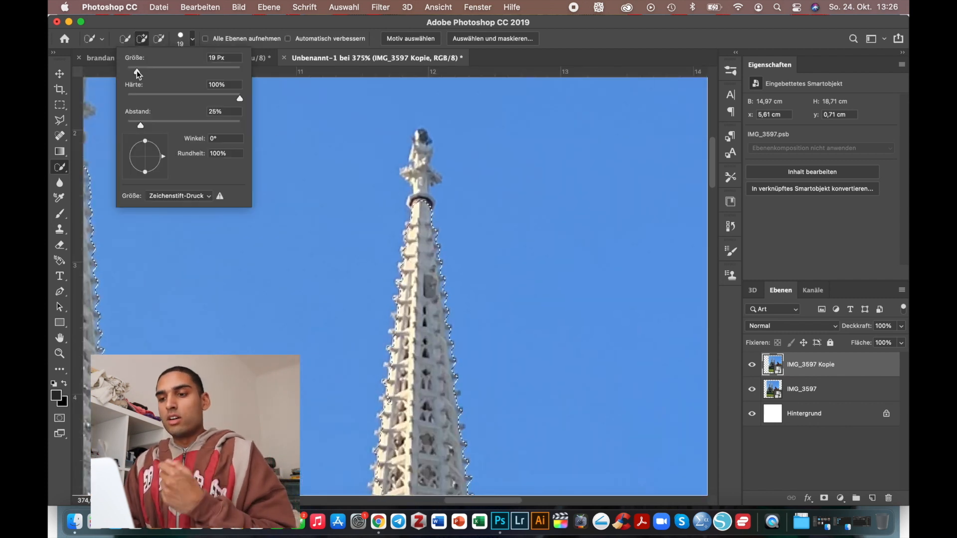
drag(418, 193, 421, 139)
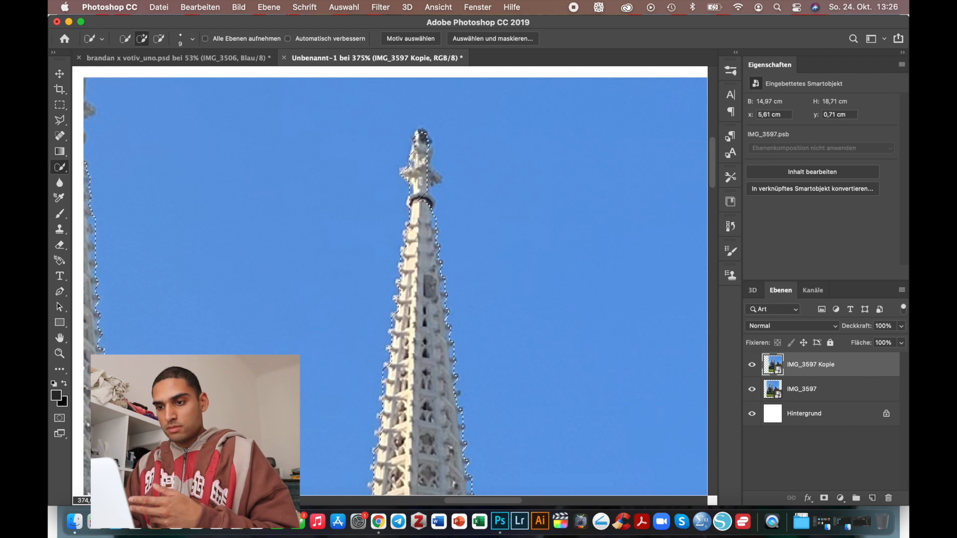
scroll(422, 138, left, 4)
scroll(422, 139, up, 2)
mouse_move(277, 213)
mouse_down()
mouse_move(289, 131)
mouse_move(311, 179)
mouse_up()
Subtract the excess area along the right edge of the left-hand tower's lower section from the selection
scroll(345, 198, right, 6)
scroll(346, 197, down, 2)
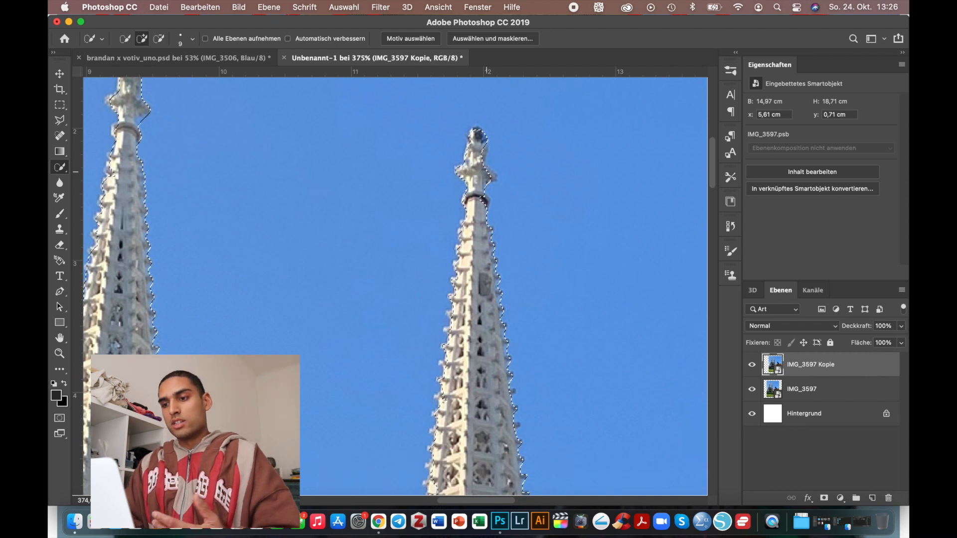
scroll(393, 285, down, 6)
scroll(393, 284, left, 4)
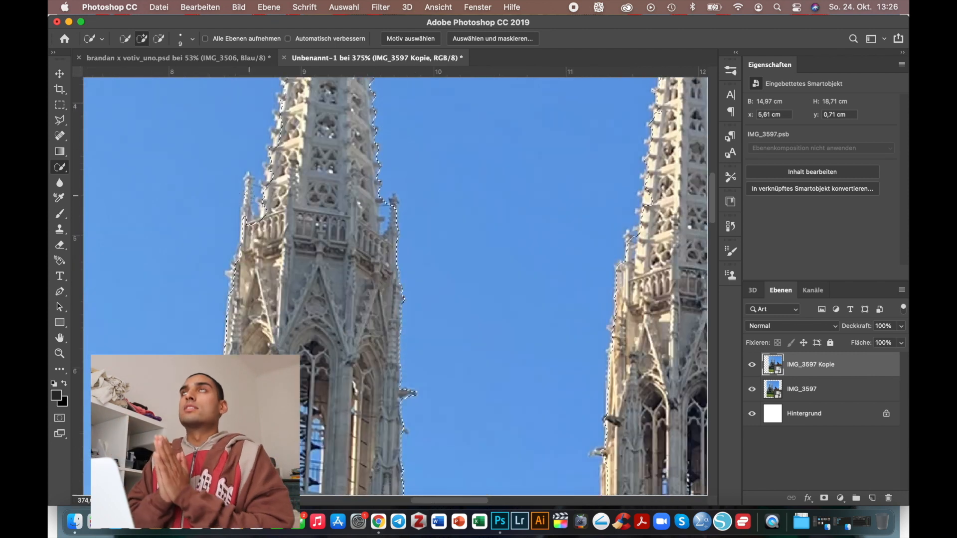
scroll(255, 272, down, 5)
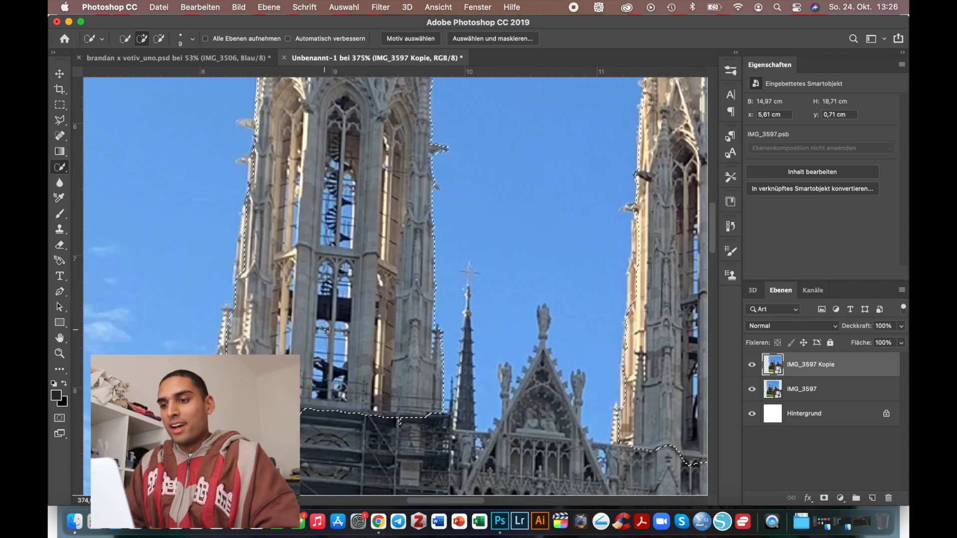
scroll(253, 272, up, 3)
key(alt)
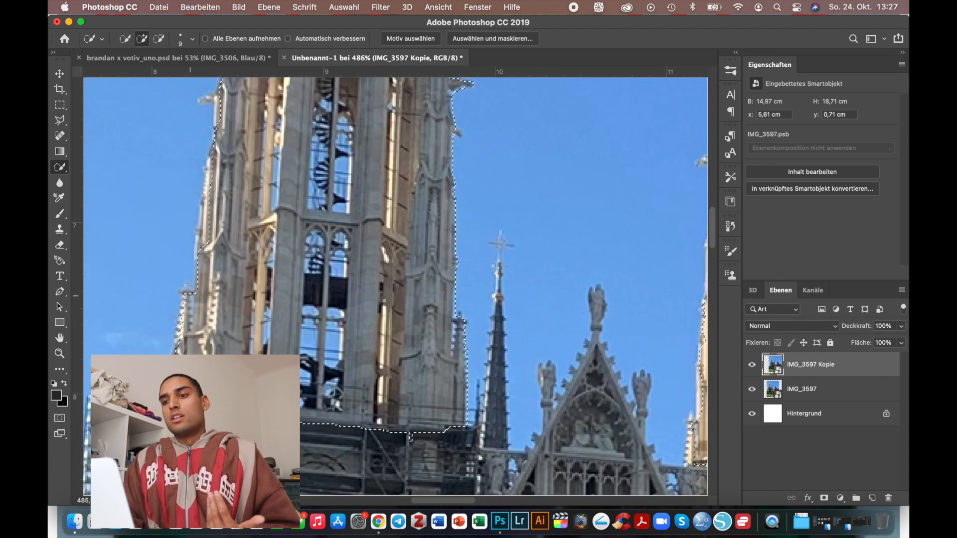
scroll(474, 354, up, 2)
alt+click(419, 344)
scroll(408, 371, up, 5)
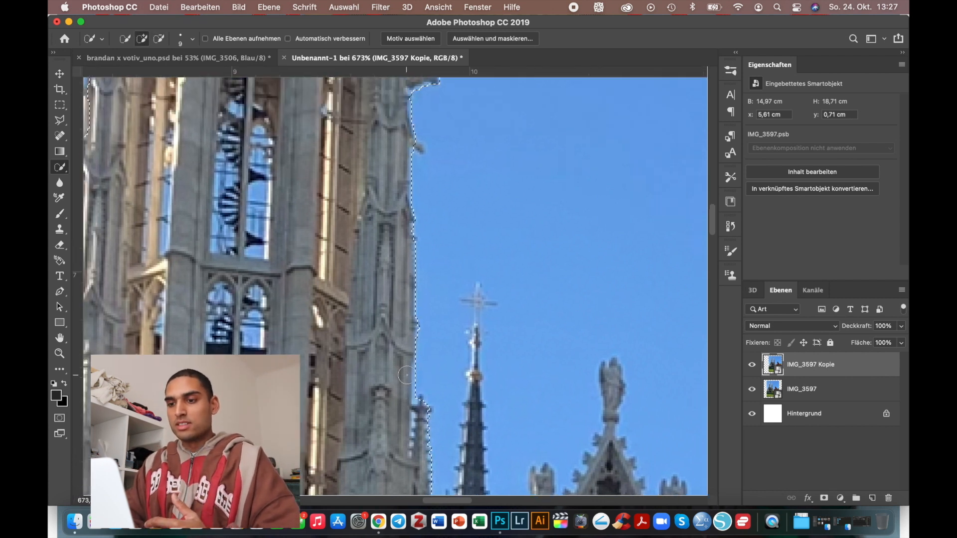
Set the selection brush to 3 px and add the protruding gargoyles on the left-hand tower's left edge
scroll(258, 326, left, 5)
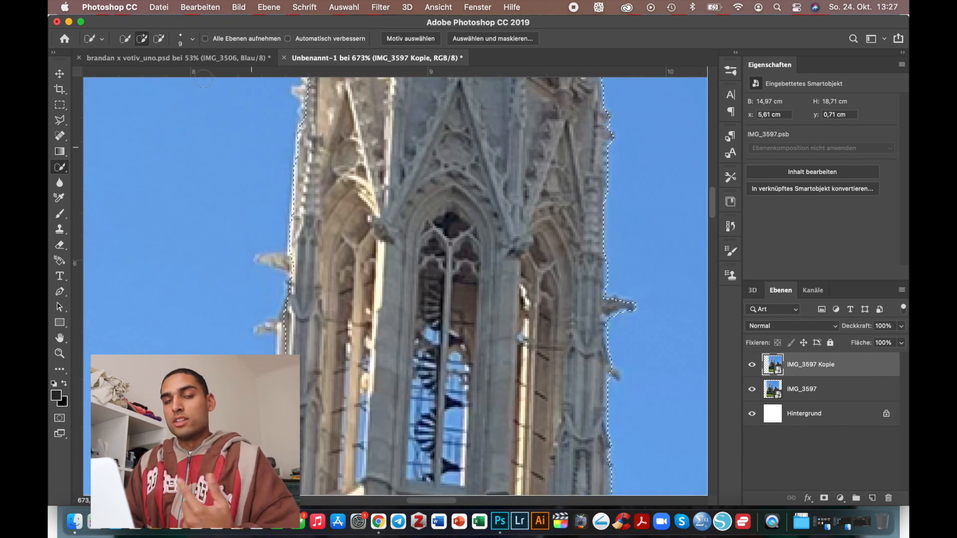
click(192, 39)
drag(132, 68, 129, 73)
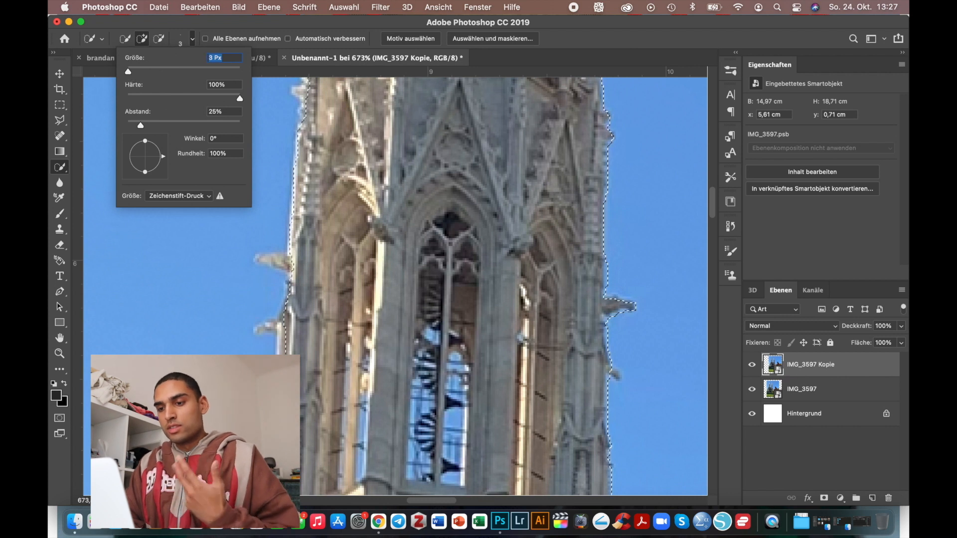
drag(289, 266, 272, 263)
click(281, 324)
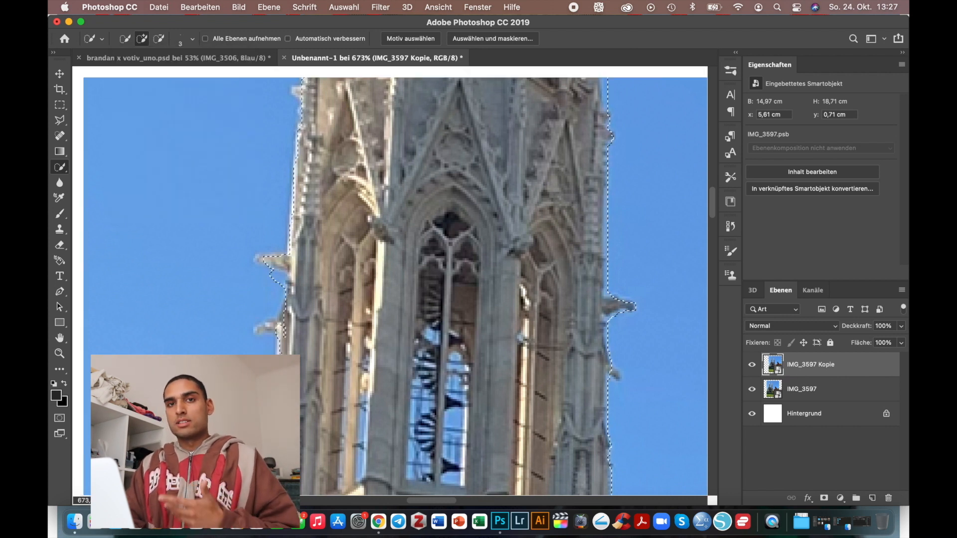
drag(273, 326, 260, 328)
Subtract the sky beside the pinnacle and between the ornaments along the left-hand spire's right edge from the selection
scroll(399, 284, down, 5)
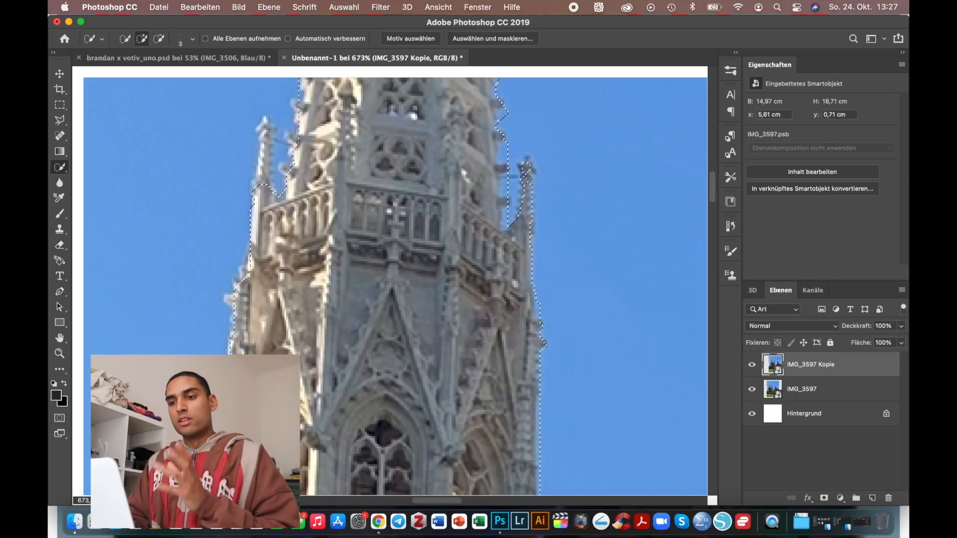
alt+click(506, 202)
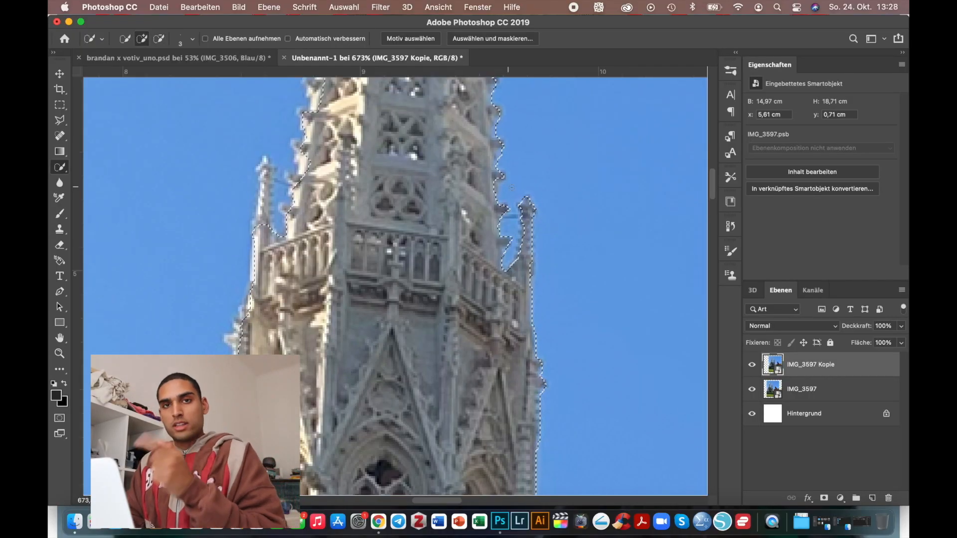
scroll(502, 210, up, 3)
scroll(530, 215, up, 4)
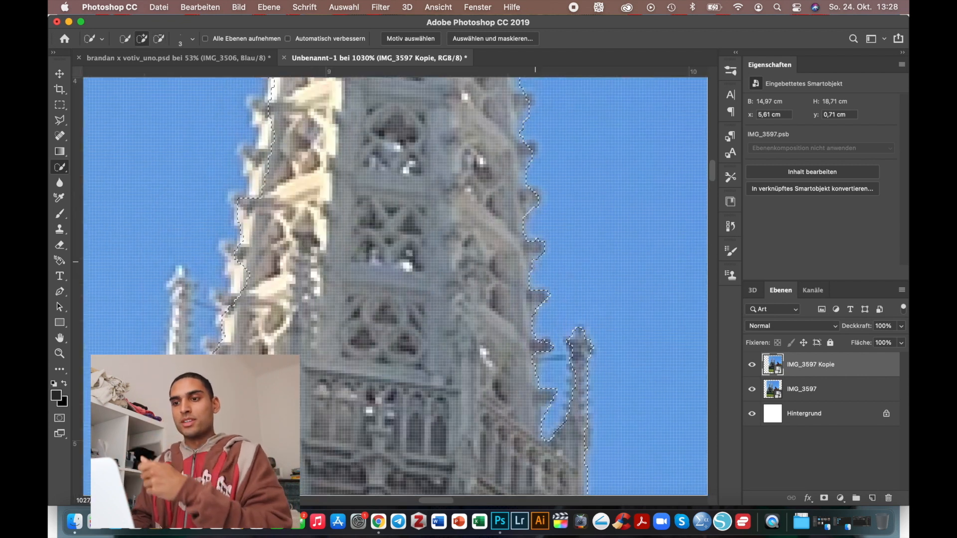
scroll(529, 229, up, 3)
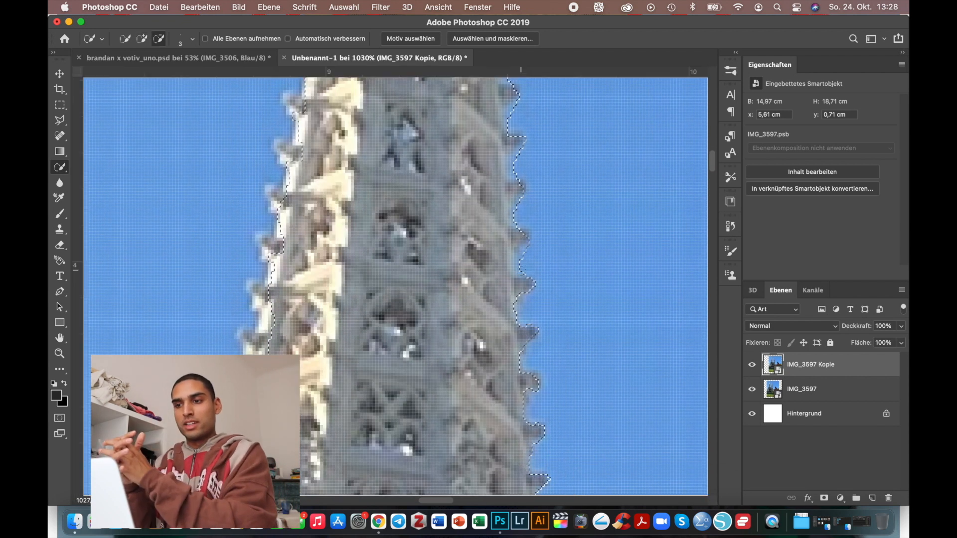
scroll(527, 176, up, 2)
scroll(526, 174, up, 3)
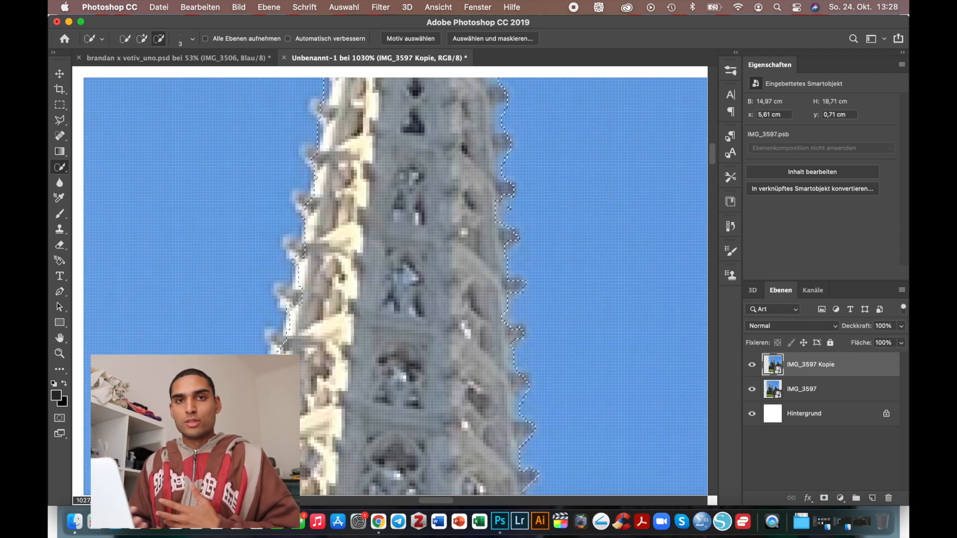
alt+click(522, 351)
scroll(521, 266, up, 2)
scroll(498, 284, up, 3)
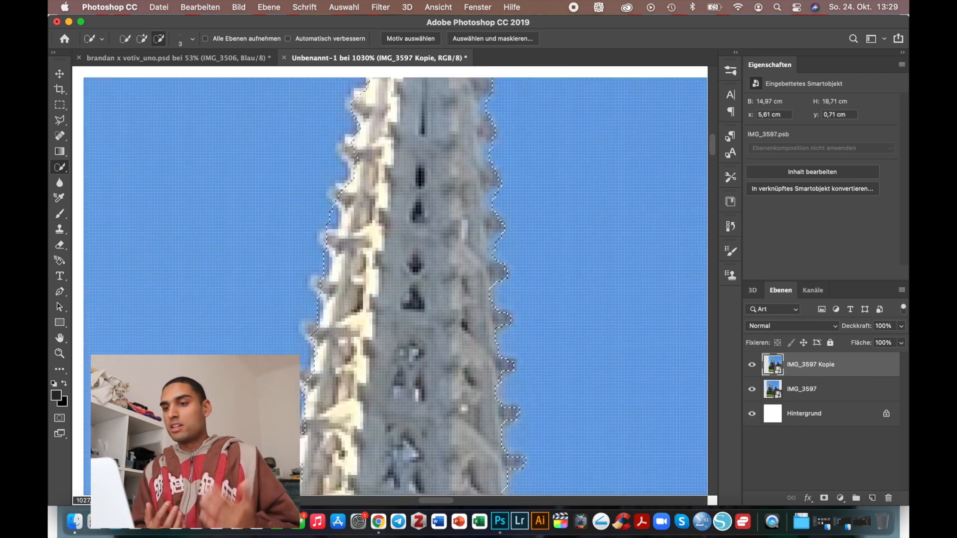
scroll(479, 143, up, 5)
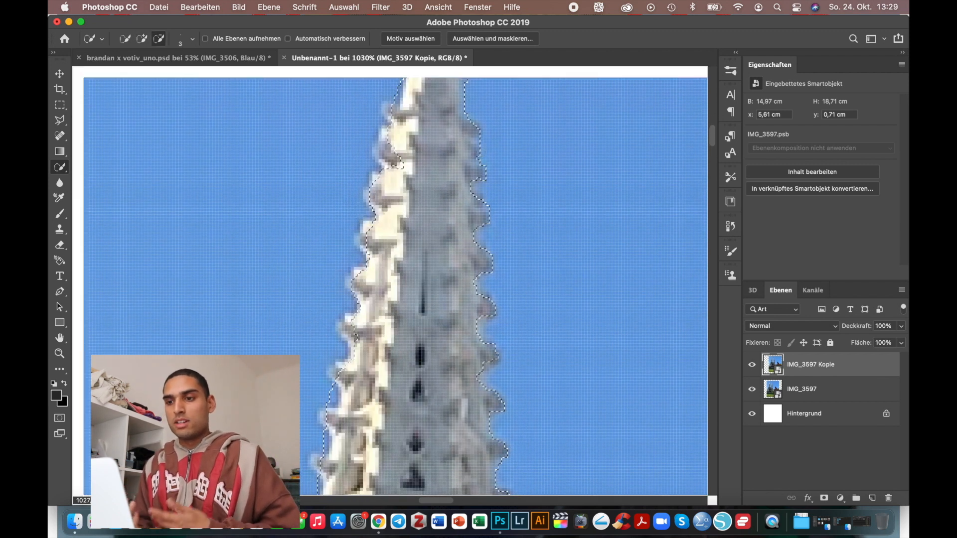
Inspect the selection outline along the right-hand tower and around the bases of both towers
scroll(479, 143, down, 5)
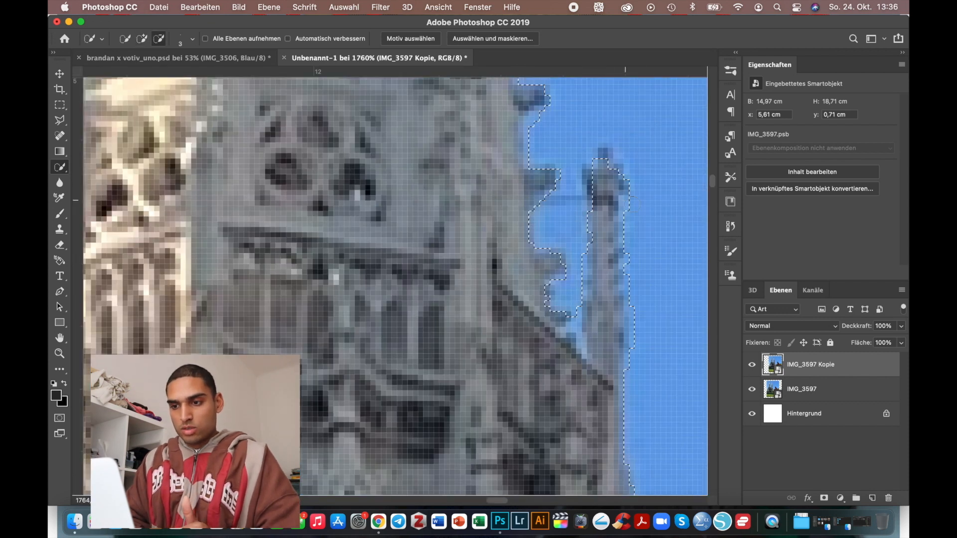
scroll(631, 204, down, 10)
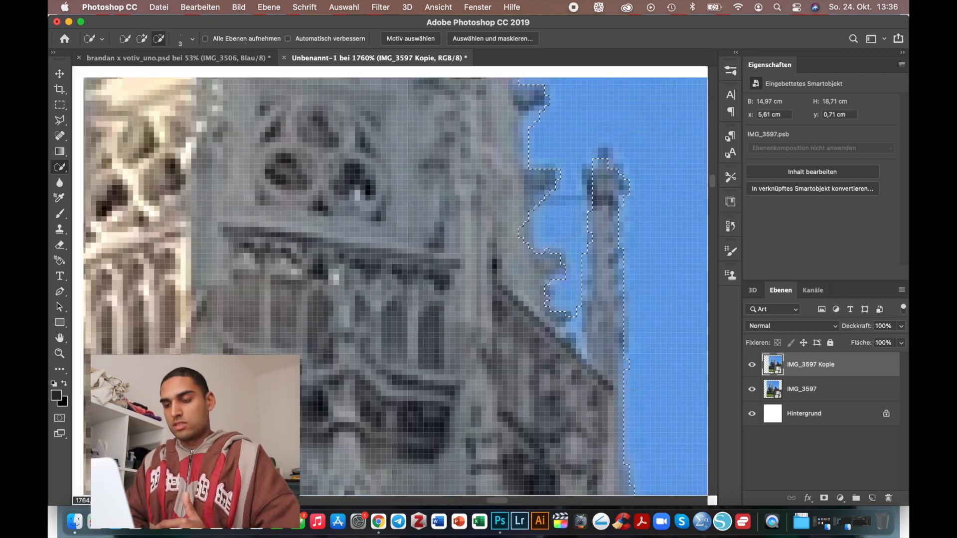
scroll(394, 280, up, 5)
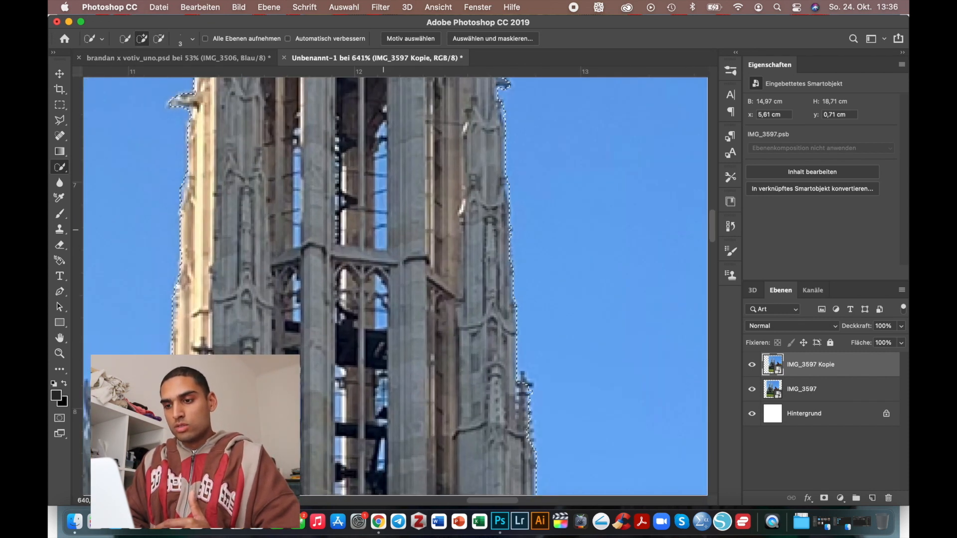
scroll(572, 162, down, 6)
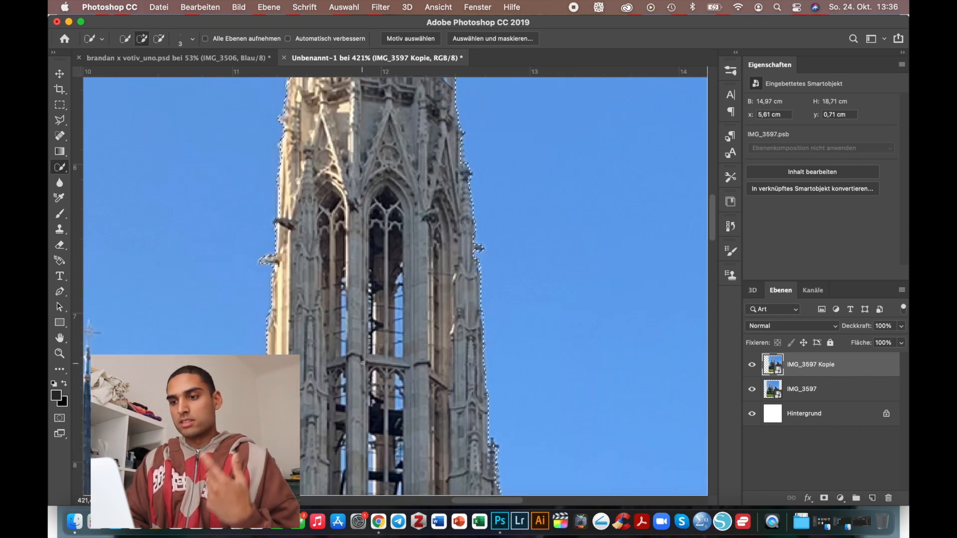
scroll(412, 328, down, 1)
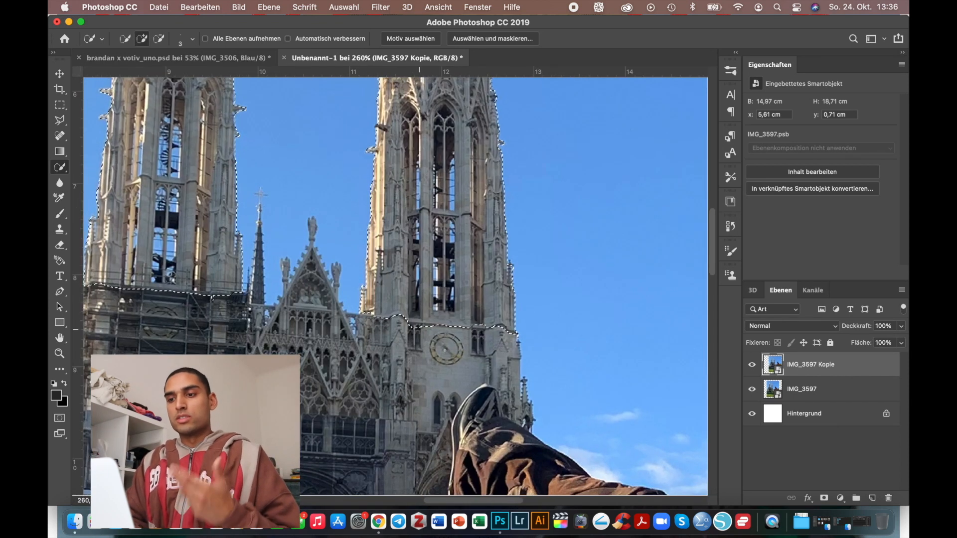
scroll(443, 348, down, 1)
scroll(543, 269, down, 2)
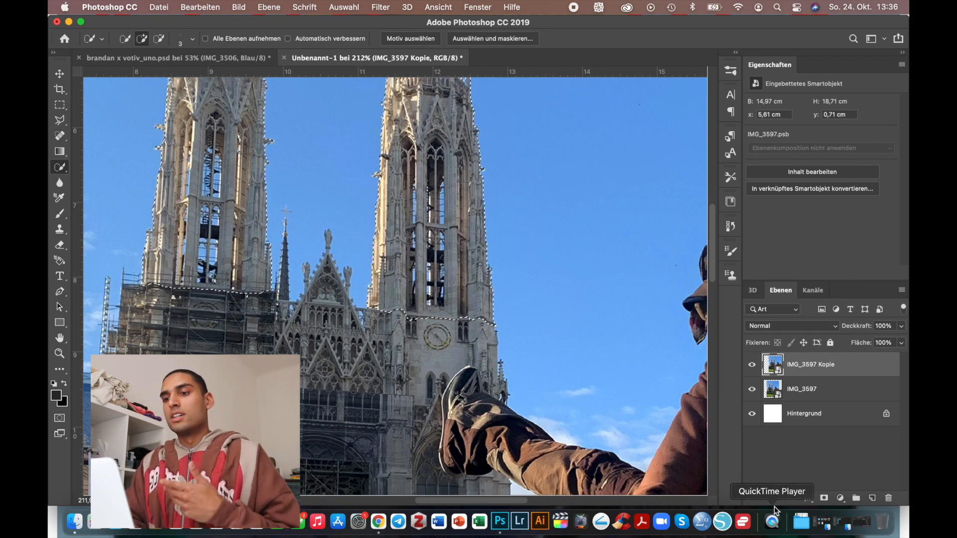
scroll(532, 332, down, 4)
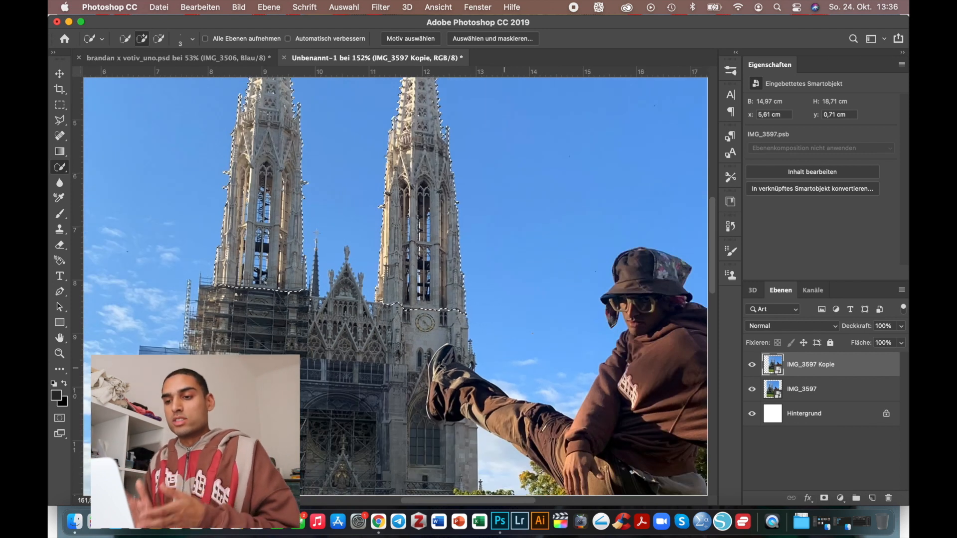
Add a layer mask to IMG_3597 Kopie from the tower selection and move the cut-out towers over the original ones
key(v)
scroll(560, 310, down, 6)
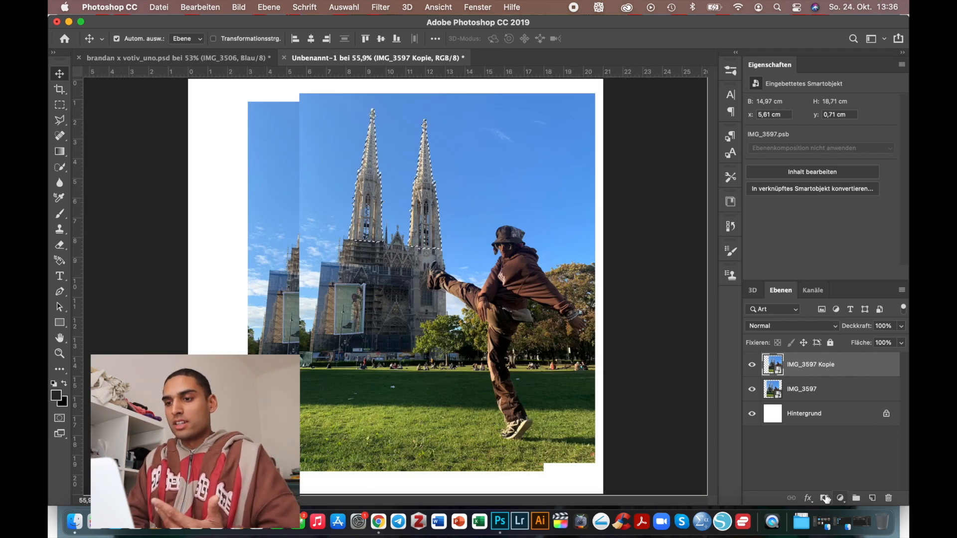
click(824, 498)
drag(432, 230, 377, 239)
Shift the cut-out towers to the right of the originals and duplicate them further right as another pair
scroll(377, 239, up, 5)
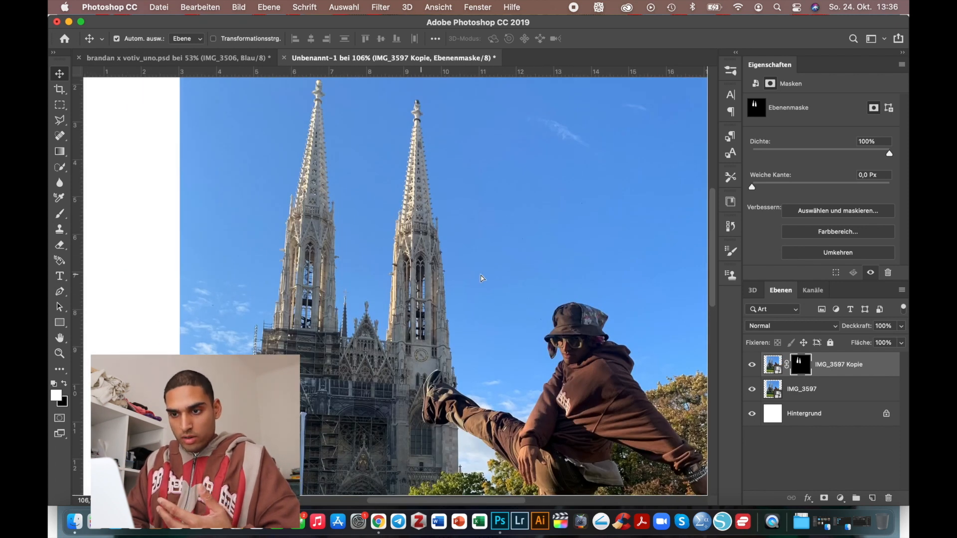
drag(482, 278, 552, 260)
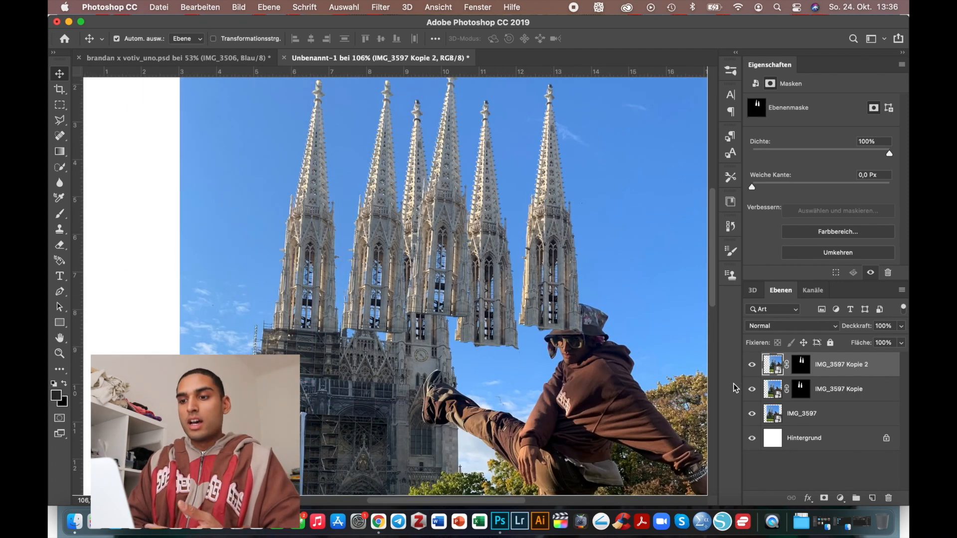
Hide layer IMG_3597 Kopie 2 and convert the masked layer IMG_3597 Kopie into a smart object
click(752, 366)
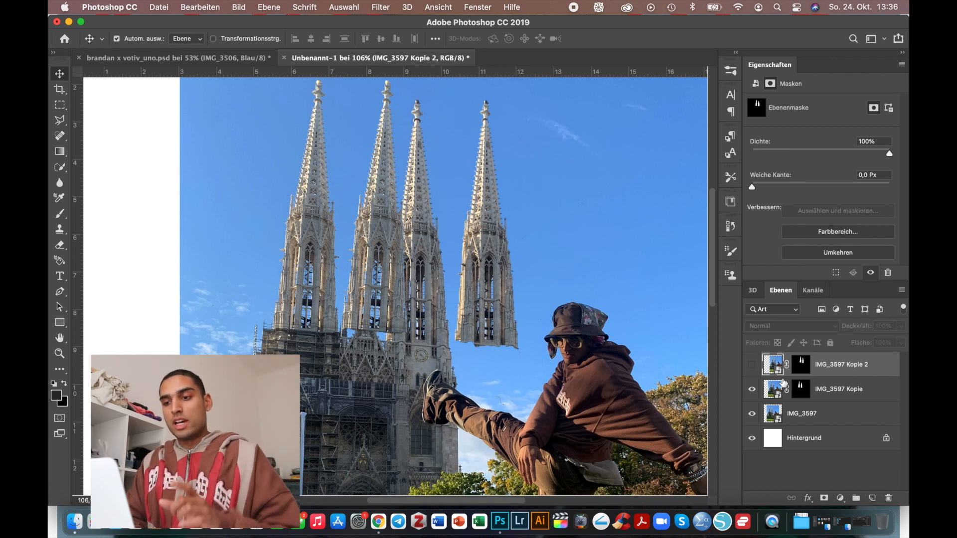
click(801, 390)
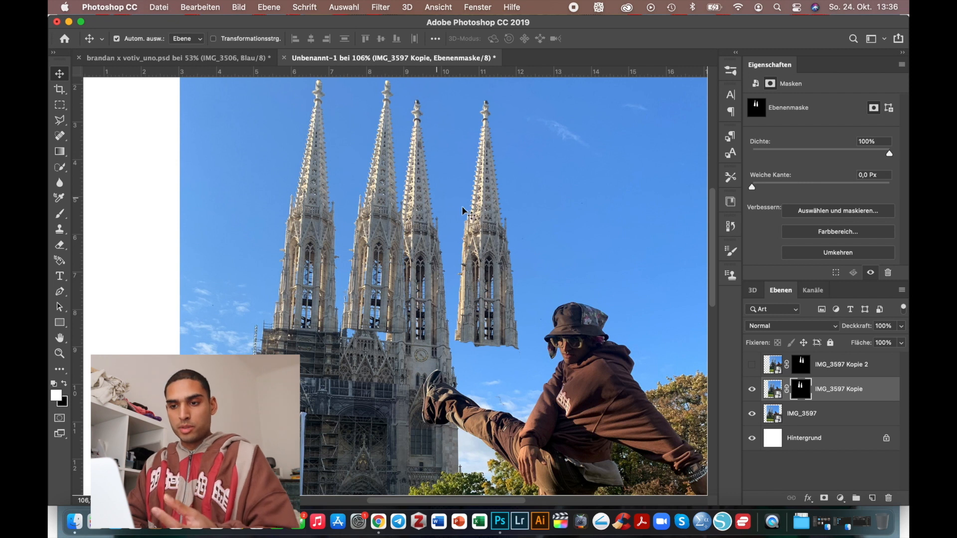
click(305, 7)
mouse_move(424, 195)
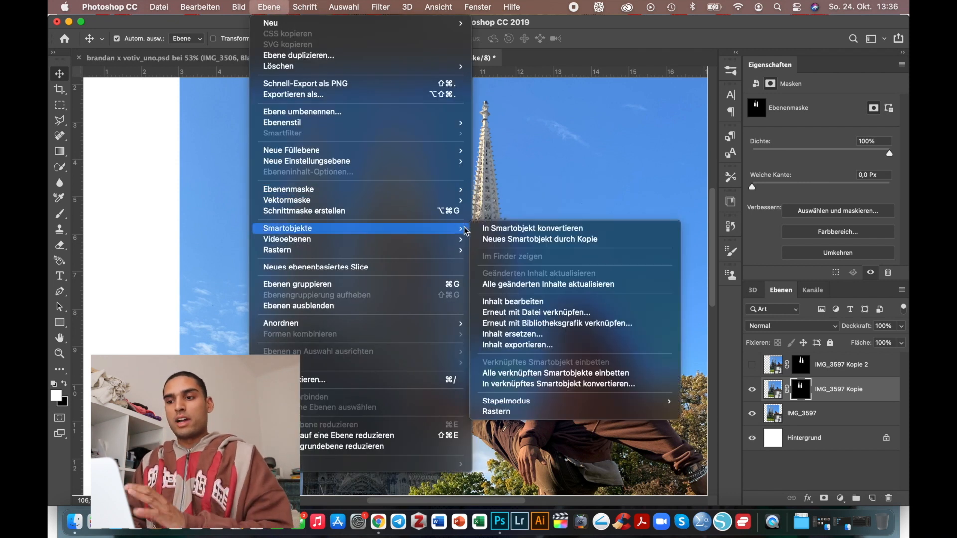
click(484, 229)
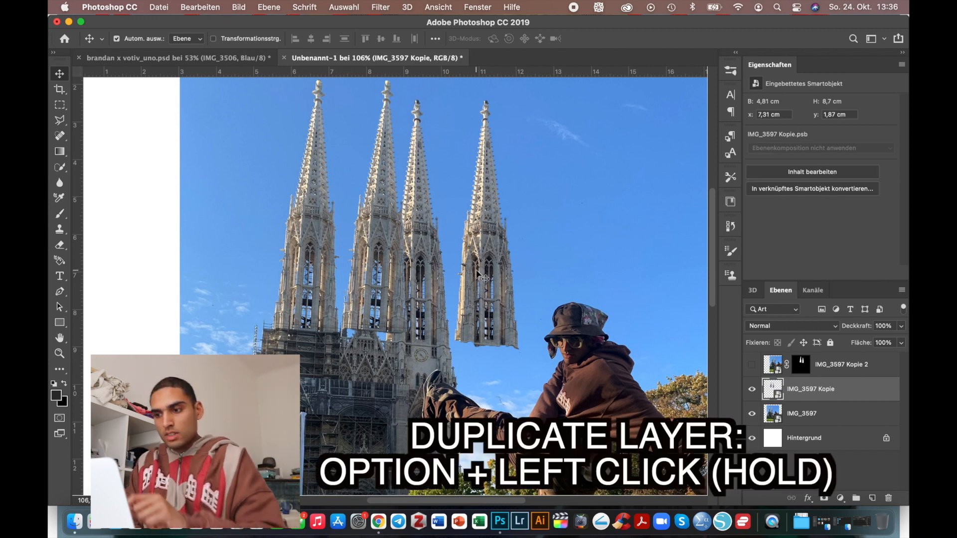
Duplicate the IMG_3597 Kopie tower pair and place the copy further right at X 12.83 cm, Y 1.87 cm
drag(489, 274, 630, 247)
scroll(630, 247, right, 3)
mouse_move(518, 257)
mouse_down()
mouse_move(521, 274)
mouse_move(591, 282)
mouse_up()
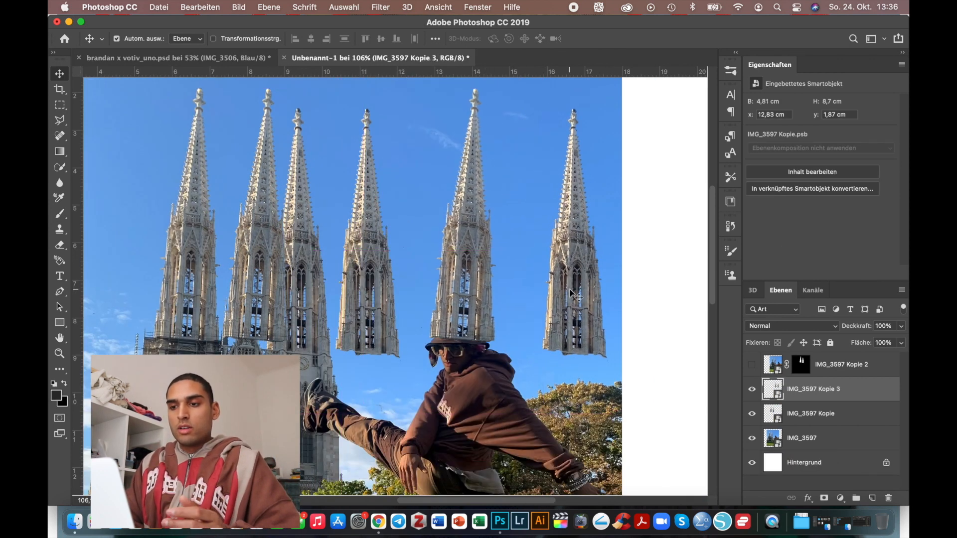
Rasterize IMG_3597 Kopie 3 and erase its left-hand tower with a soft round 162 px eraser
key(e)
click(473, 260)
key(Return)
scroll(473, 261, down, 3)
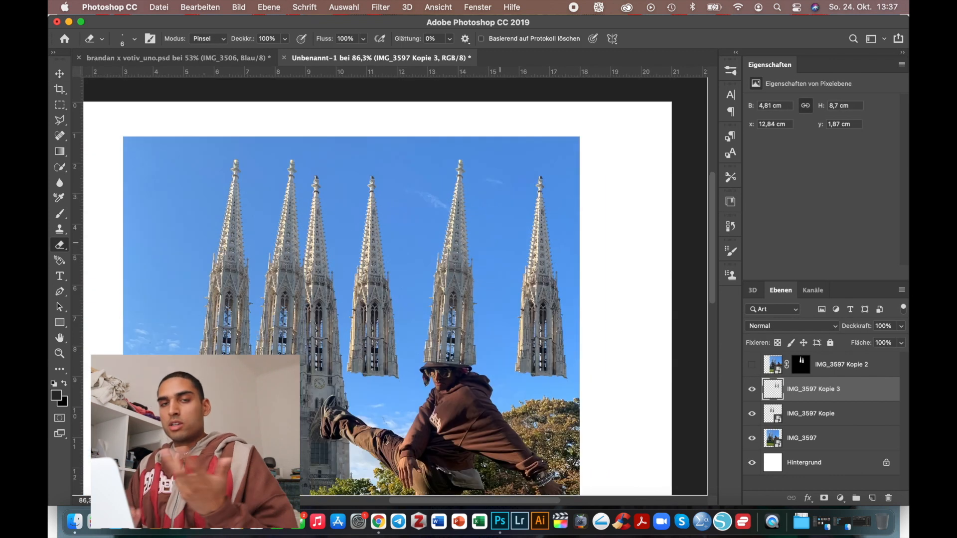
click(126, 41)
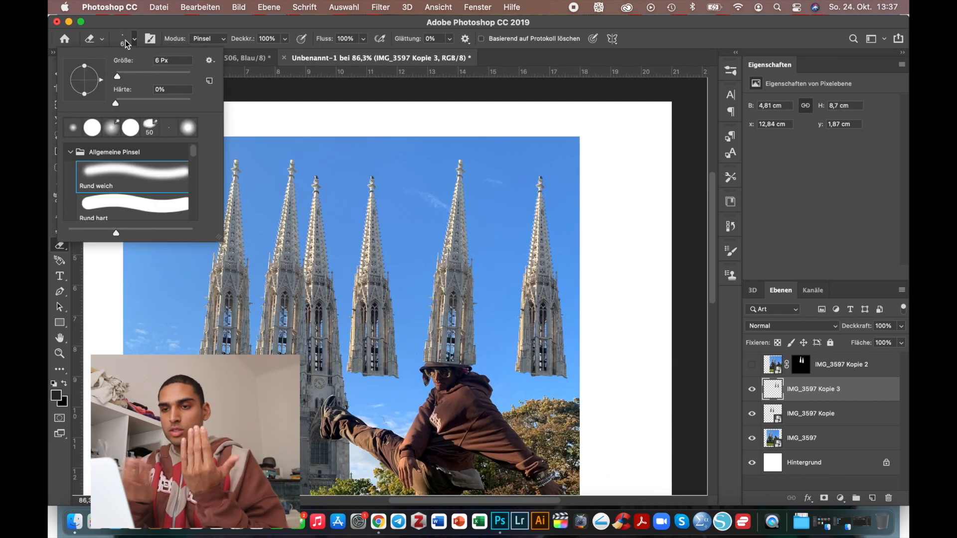
click(420, 177)
drag(459, 160, 451, 344)
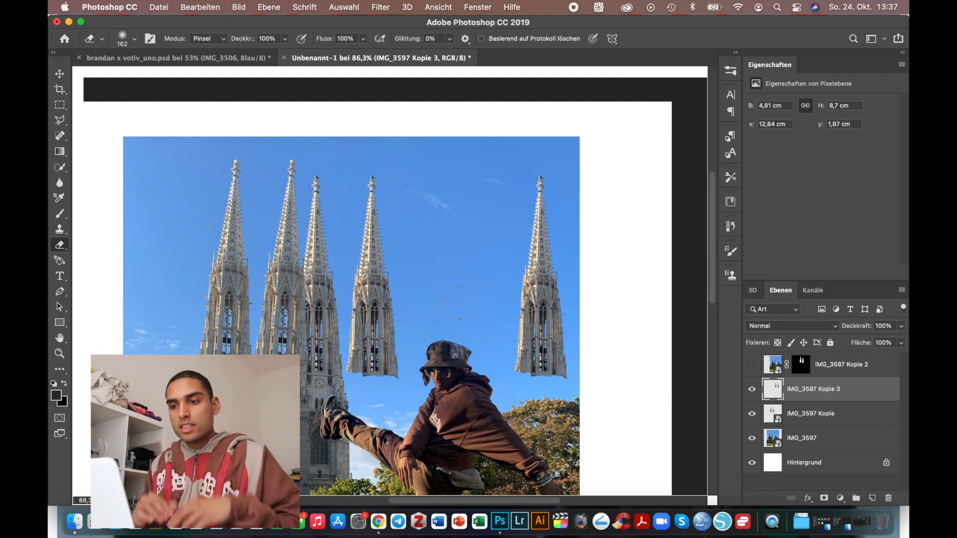
key(super+r)
Shift the IMG_3597 Kopie towers to X 9.71 cm, Y 1.14 cm, rasterize the layer and erase its right-hand tower
key(v)
drag(371, 309, 441, 286)
key(e)
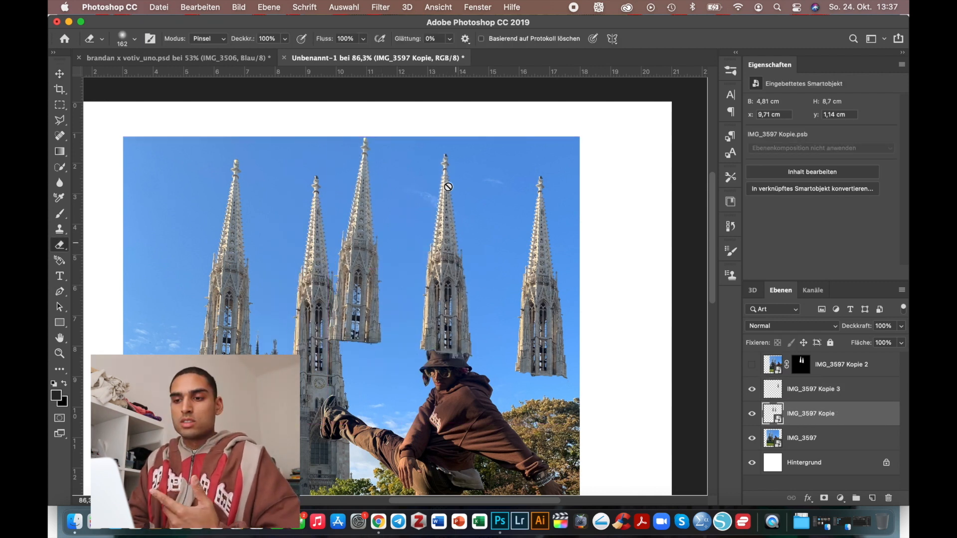
click(447, 182)
click(519, 240)
mouse_move(443, 164)
mouse_down()
mouse_move(420, 347)
mouse_move(447, 353)
mouse_move(452, 190)
mouse_up()
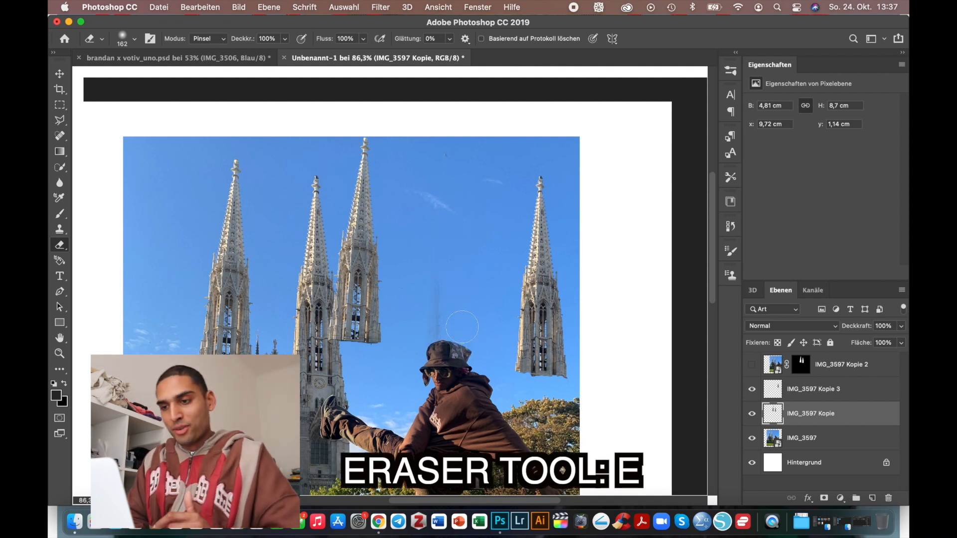
key(super+r)
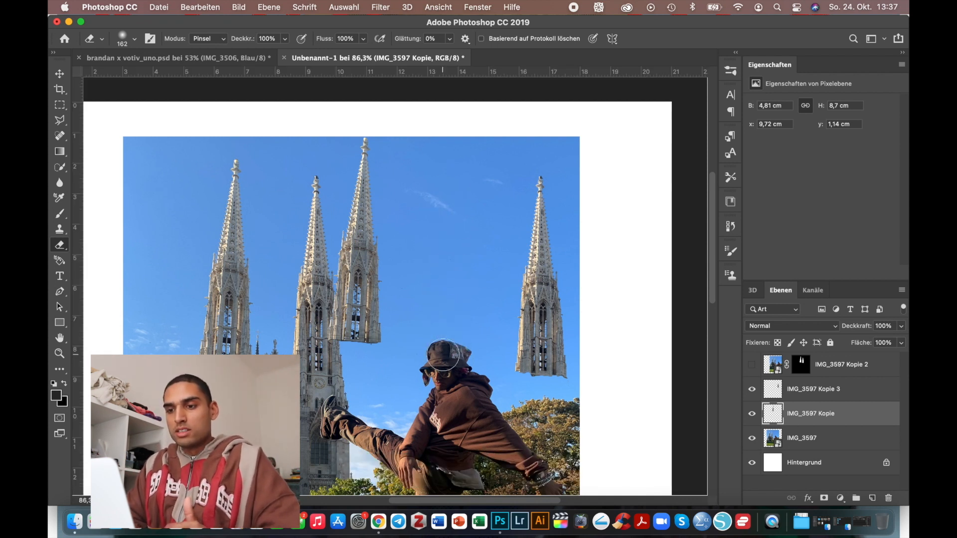
Move the remaining IMG_3597 Kopie tower beside the separated right-hand tower, to X 12.33 cm, Y 2.24 cm
key(v)
mouse_move(366, 301)
mouse_down()
mouse_move(241, 303)
mouse_move(438, 330)
mouse_up()
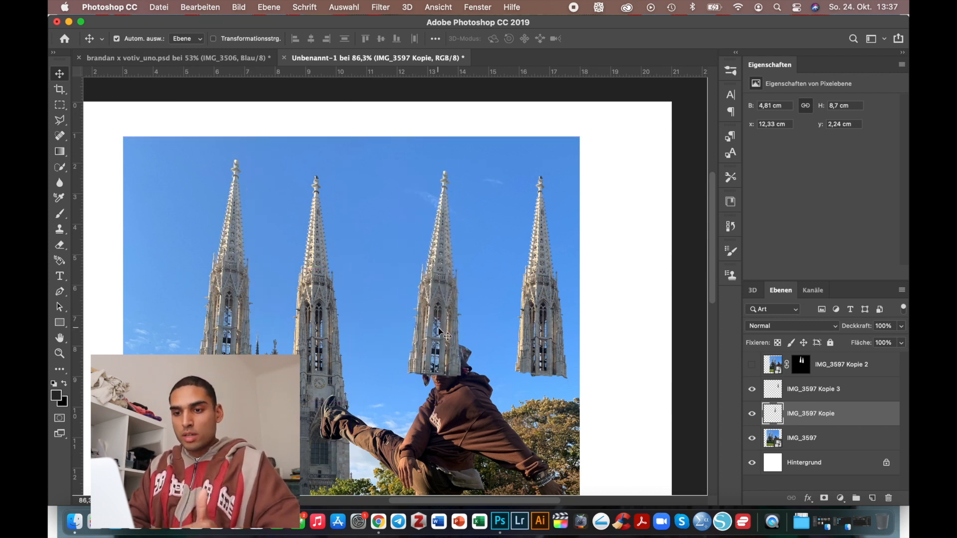
scroll(439, 330, up, 3)
Select the original photo layer IMG_3597 and rasterize it for retouching with the Spot Healing Brush
click(423, 353)
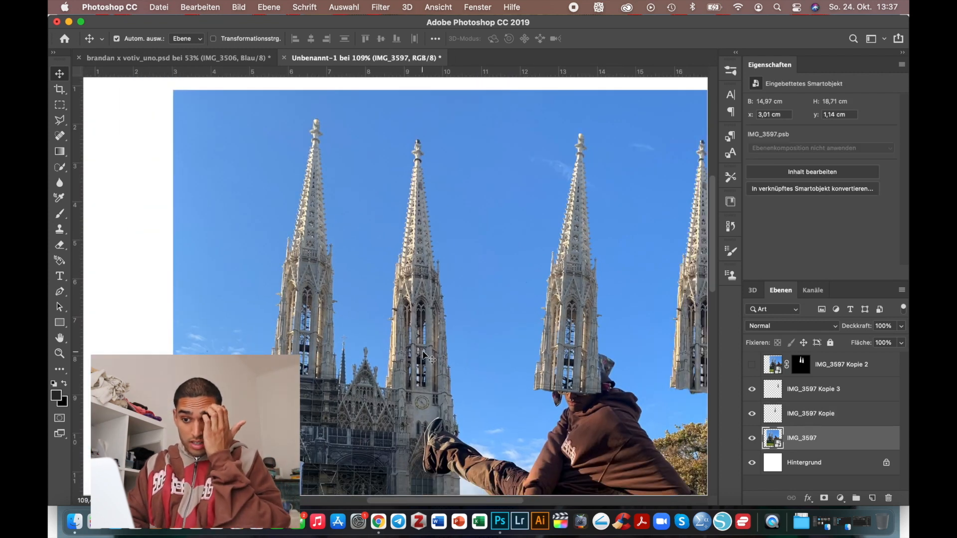
key(j)
click(419, 338)
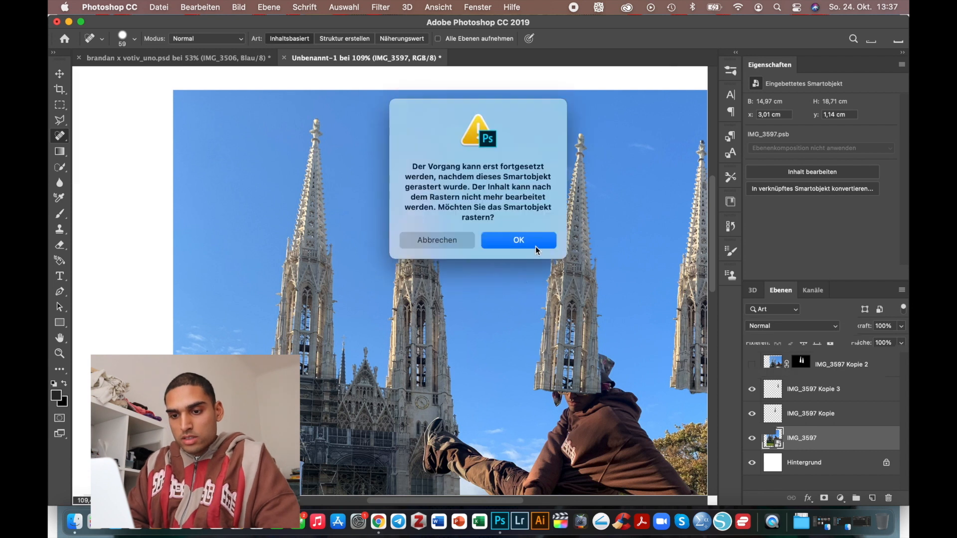
click(535, 238)
Try to paint away both original church towers with the Spot Healing Brush, enlarging the brush to 68 px
mouse_move(321, 126)
mouse_down()
mouse_move(295, 200)
mouse_move(275, 345)
mouse_move(341, 369)
mouse_move(321, 357)
mouse_move(285, 292)
mouse_move(286, 344)
mouse_up()
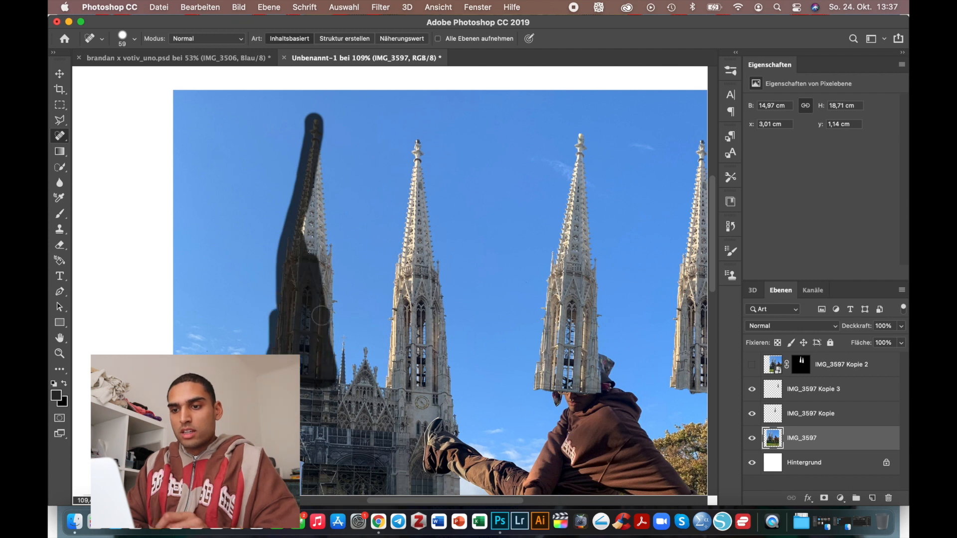
drag(307, 208, 308, 208)
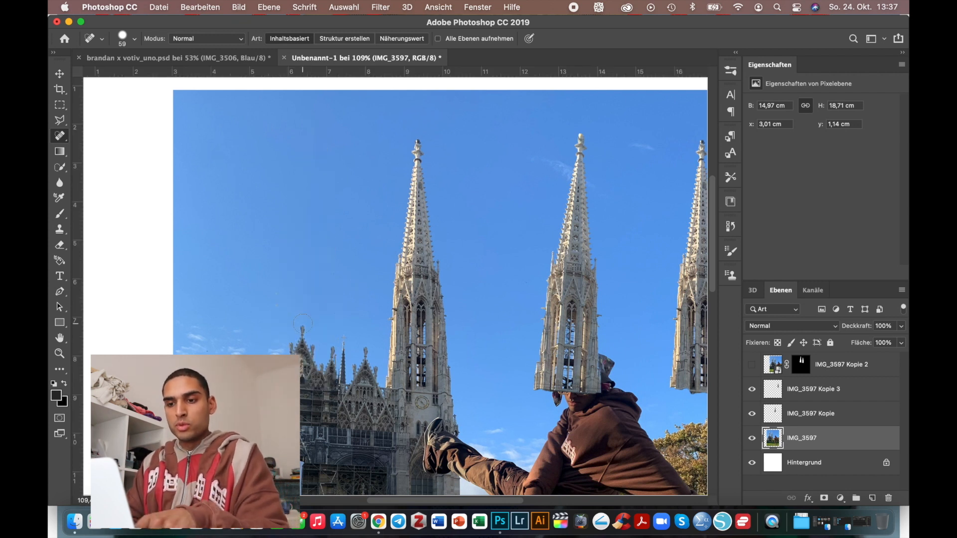
click(135, 38)
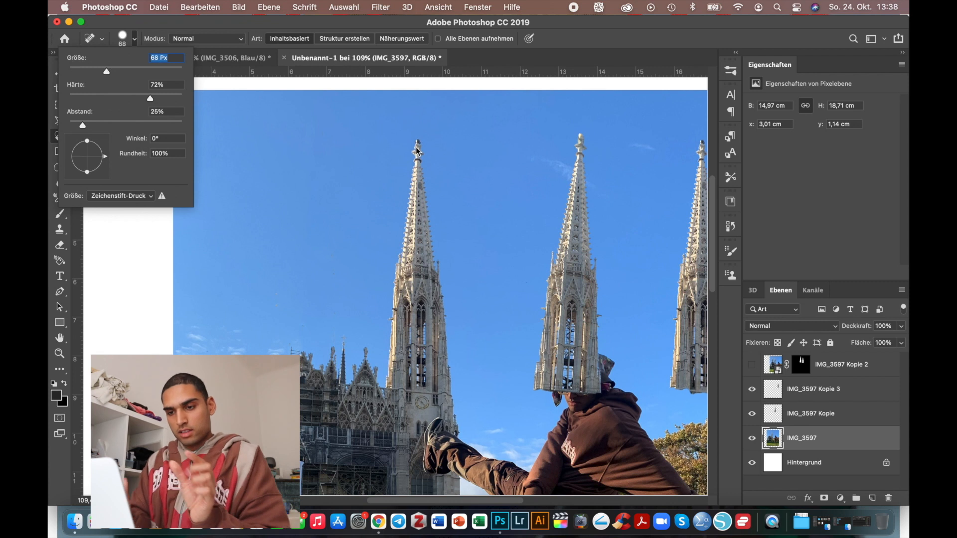
drag(418, 151, 402, 267)
drag(446, 387, 421, 209)
Retouch leftover spots where the right-hand tower stood, and undo the removal of both original towers
scroll(451, 382, up, 5)
click(404, 209)
click(416, 357)
scroll(416, 370, down, 4)
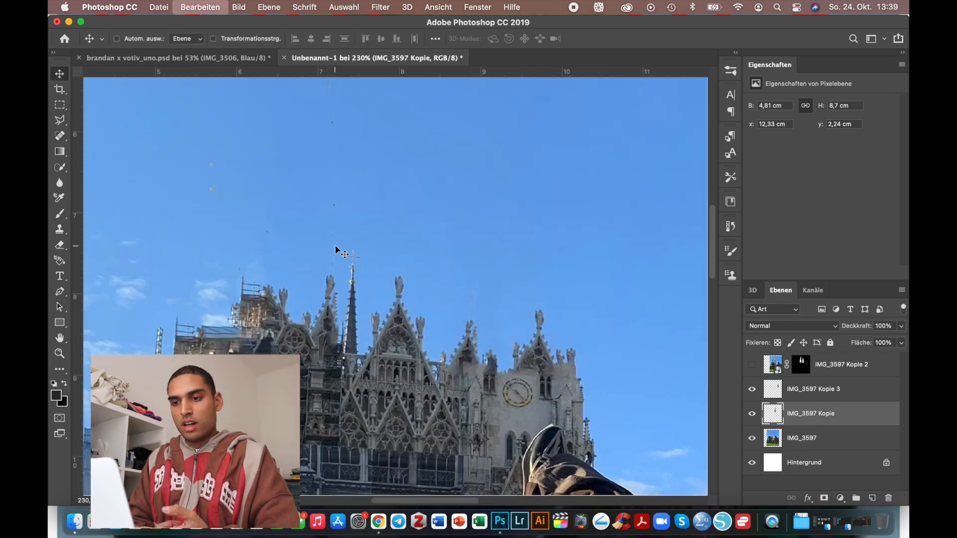
key(super+z)
Remove both original towers above their bases from layer IMG_3597 with the Spot Healing Brush
key(j)
mouse_move(342, 118)
mouse_down()
mouse_move(309, 267)
mouse_move(313, 301)
mouse_up()
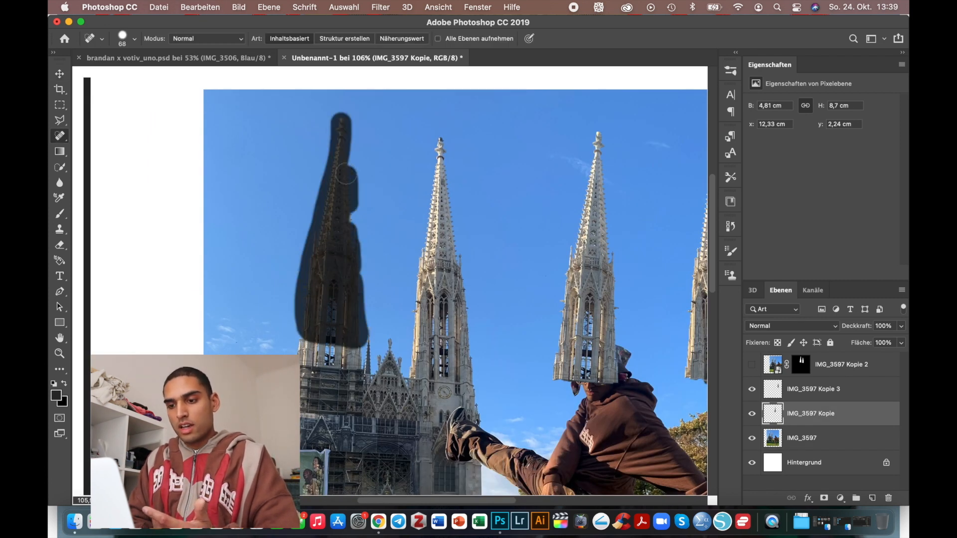
drag(347, 199, 348, 214)
super+click(349, 213)
mouse_move(342, 121)
mouse_down()
mouse_move(308, 333)
mouse_move(342, 120)
mouse_move(305, 300)
mouse_move(350, 328)
mouse_move(338, 316)
mouse_move(356, 296)
mouse_move(334, 165)
mouse_move(354, 303)
mouse_move(320, 300)
mouse_move(339, 259)
mouse_up()
mouse_move(439, 138)
mouse_down()
mouse_move(417, 353)
mouse_move(448, 210)
mouse_move(438, 282)
mouse_move(462, 307)
mouse_up()
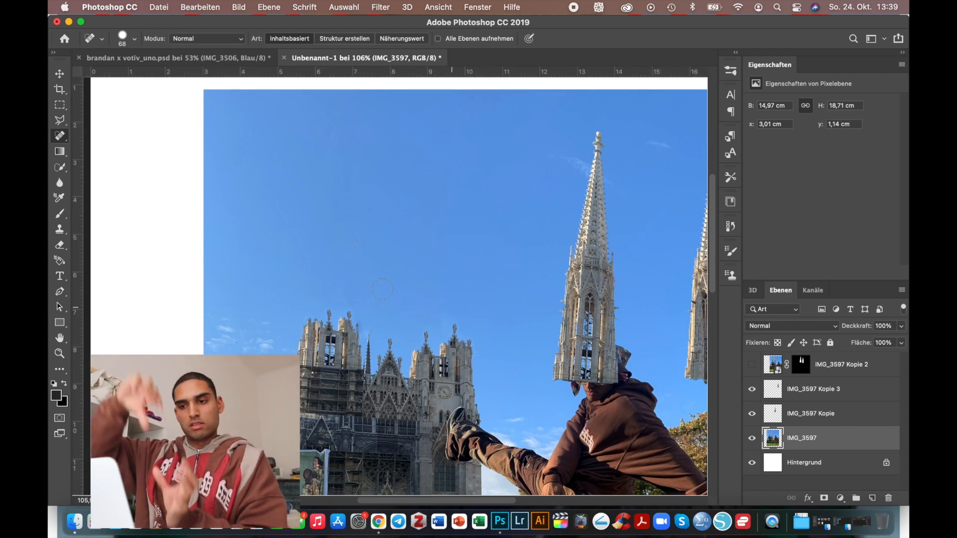
Move the cut-out IMG_3597 Kopie tower onto the base of the church's left-hand tower
key(v)
mouse_move(583, 328)
mouse_down()
mouse_move(352, 289)
mouse_move(329, 312)
mouse_move(341, 300)
mouse_move(336, 318)
mouse_up()
scroll(333, 314, up, 5)
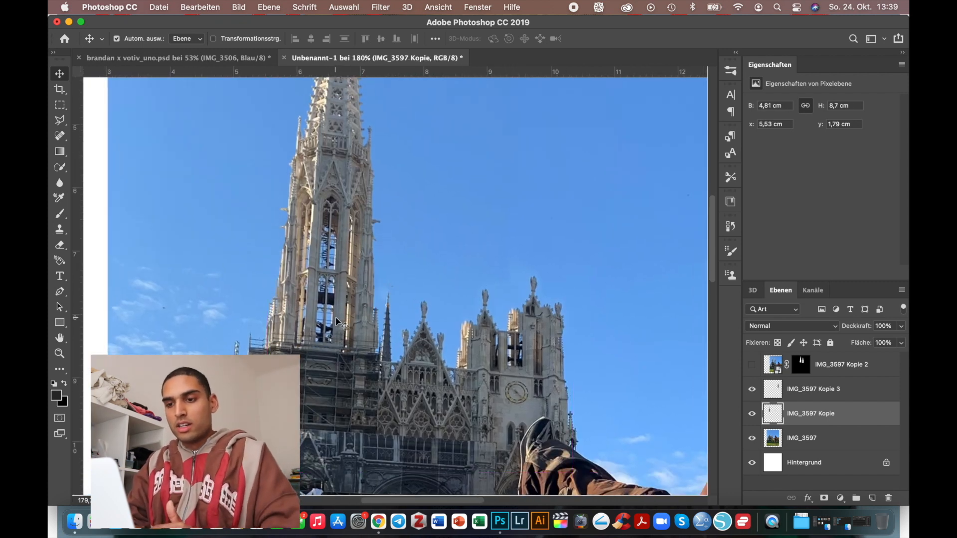
Nudge the left-hand tower to X 5.48 cm, Y 1.86 cm so it lines up with its base
key(Left)
key(Left)
key(Left)
key(Left)
key(Left)
key(Left)
key(Down)
key(Down)
key(Down)
key(Down)
key(Down)
key(Down)
key(Right)
key(Down)
key(Down)
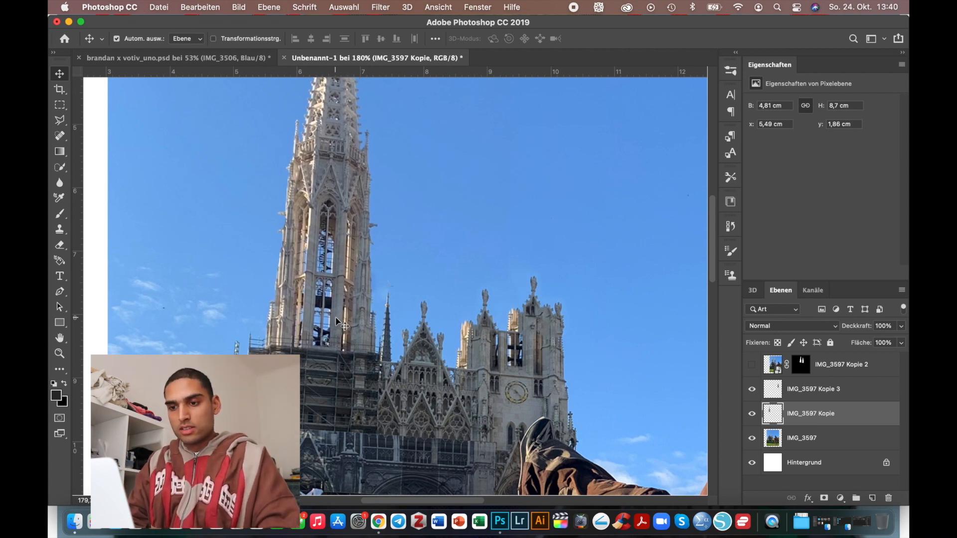
key(Left)
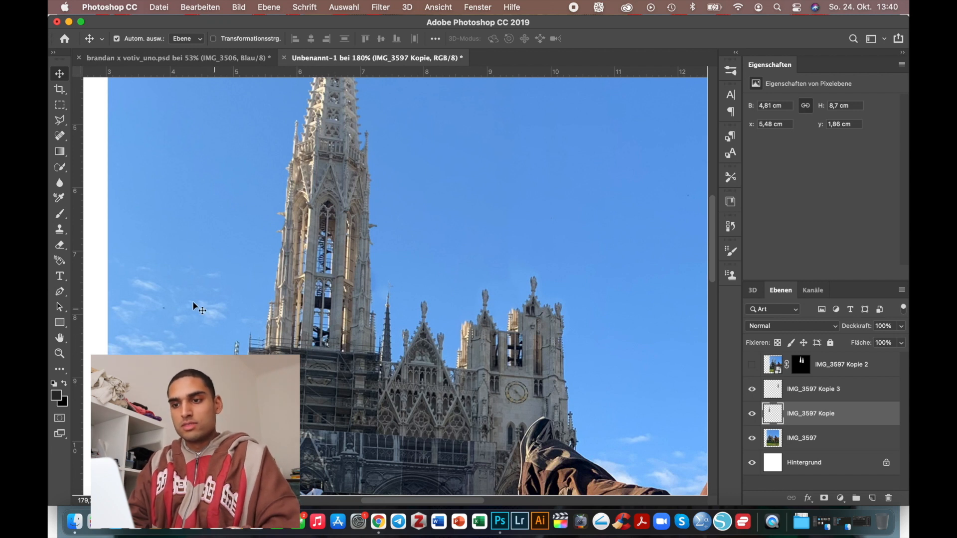
drag(163, 307, 175, 331)
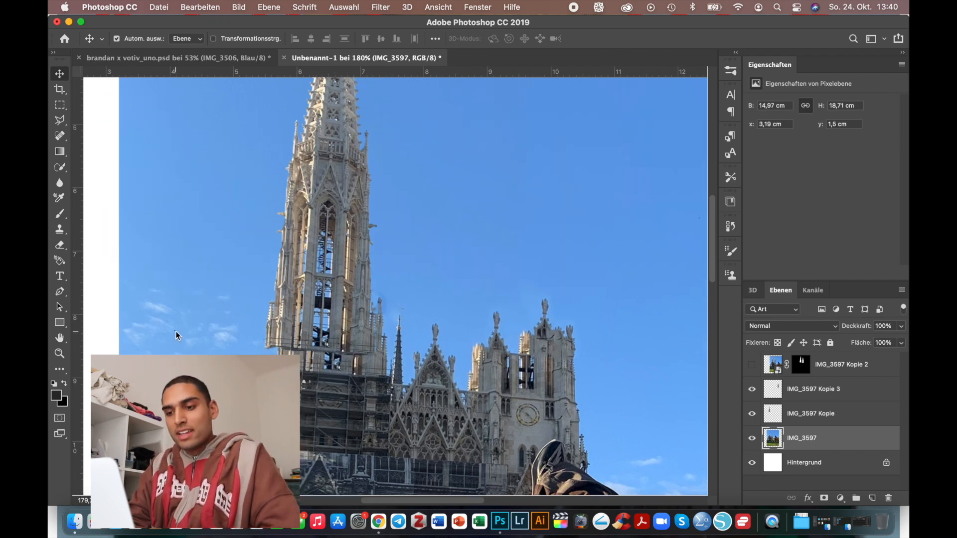
key(super+z)
Place the IMG_3597 Kopie 3 tower onto the right-hand tower base at X 5.48 cm, Y 1.91 cm
scroll(176, 330, right, 4)
scroll(385, 259, down, 4)
drag(607, 284, 385, 280)
drag(380, 285, 380, 285)
scroll(388, 283, up, 6)
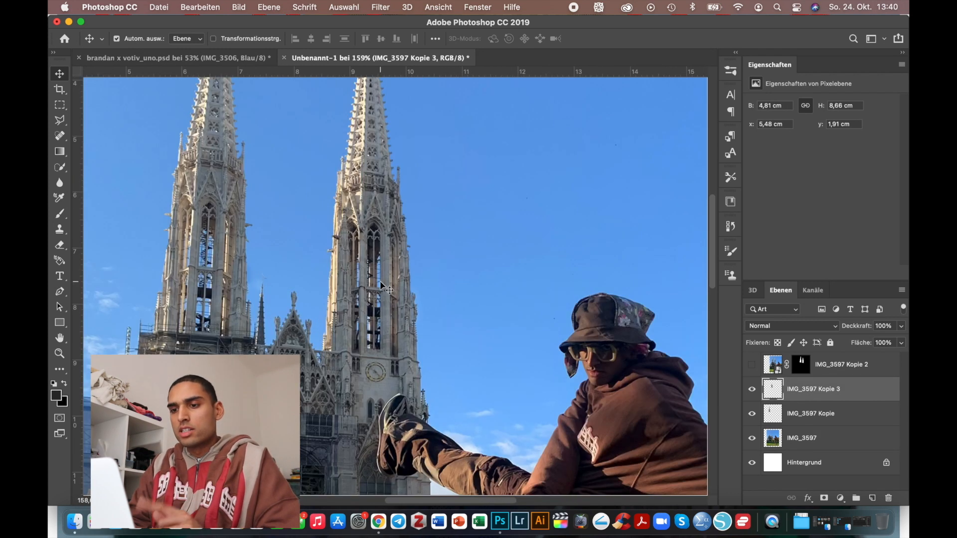
scroll(399, 249, down, 2)
scroll(476, 302, down, 5)
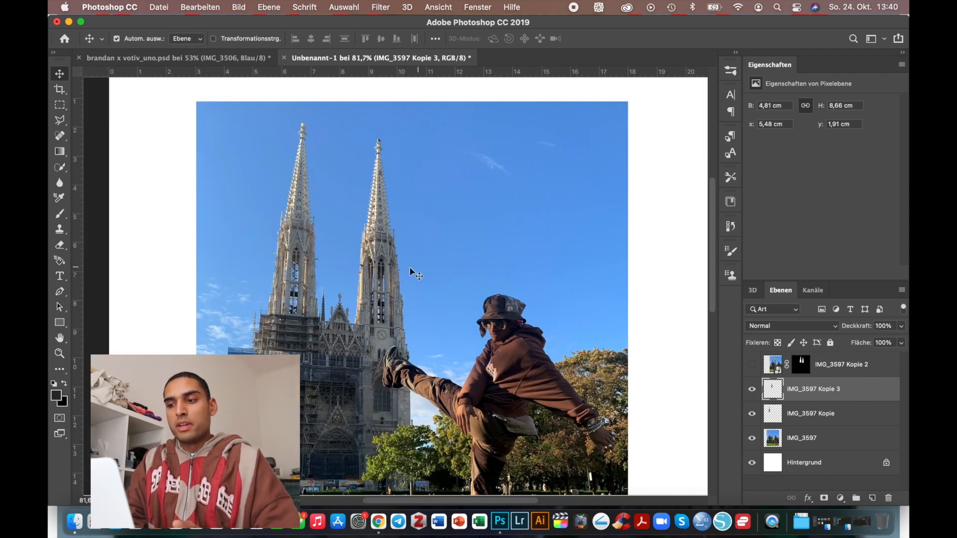
Duplicate the right-hand and left-hand tower layers and hide both duplicates as backups
scroll(412, 271, up, 2)
alt+drag(417, 300, 485, 290)
click(751, 389)
alt+drag(306, 280, 353, 276)
click(751, 438)
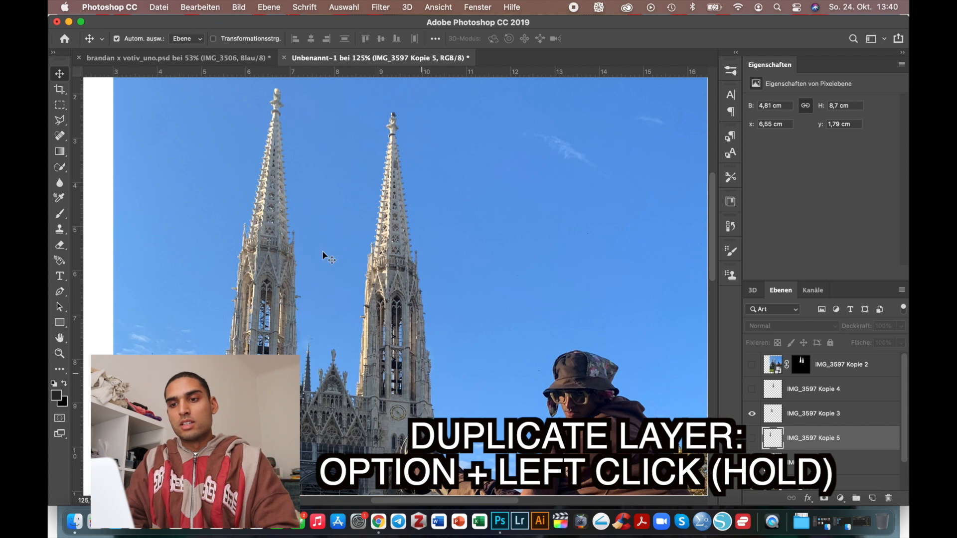
Start Puppet Warp on the right-hand tower layer IMG_3597 Kopie 3 and set a row of pins along the tower's base
click(392, 258)
click(200, 7)
click(289, 235)
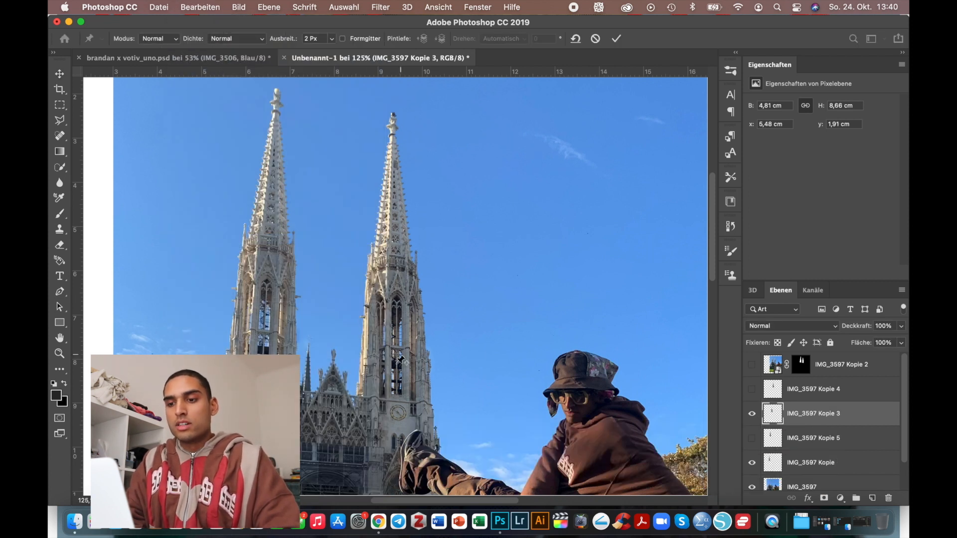
click(357, 389)
click(384, 393)
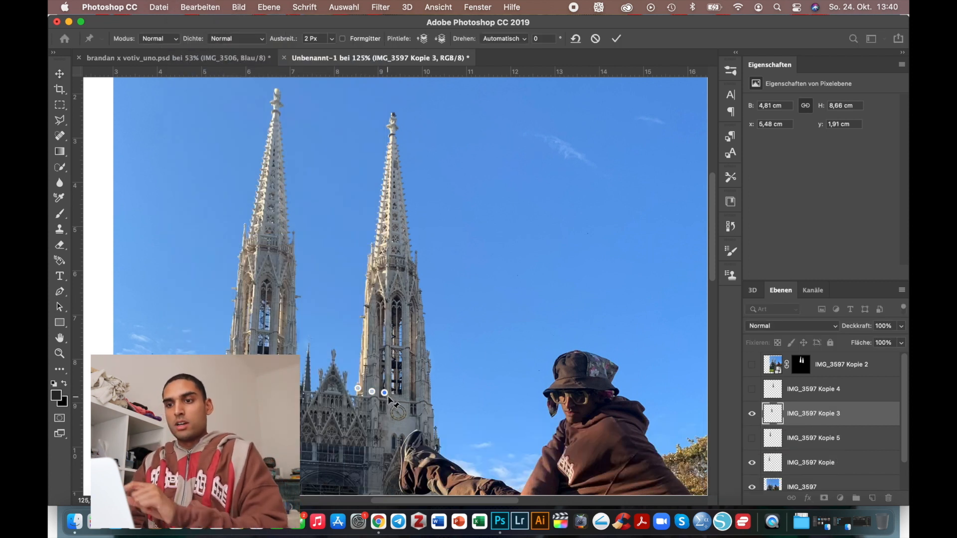
click(398, 392)
click(413, 397)
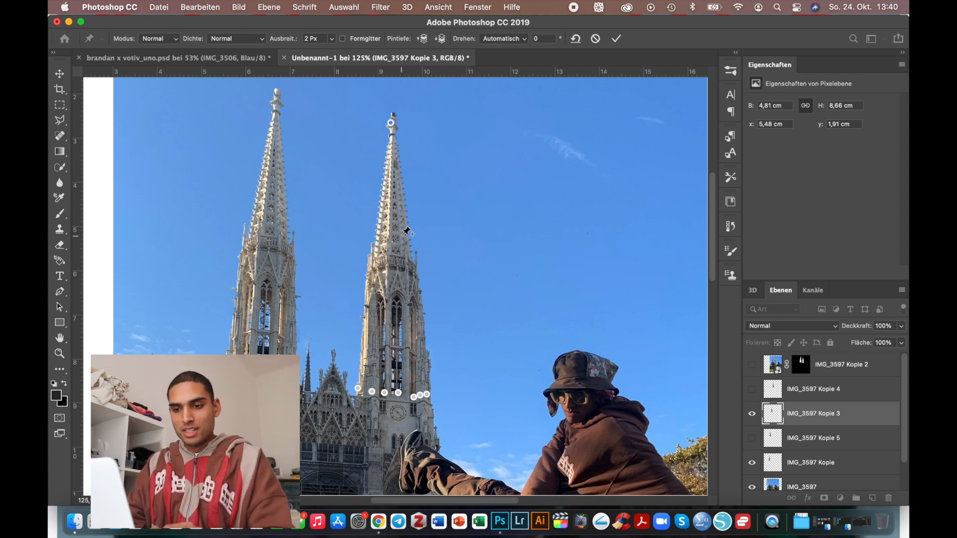
Bend the right-hand tower into a curve by pulling pins at its tip and mid-spire to the left, and apply the warp
drag(392, 126, 345, 130)
drag(358, 164, 339, 166)
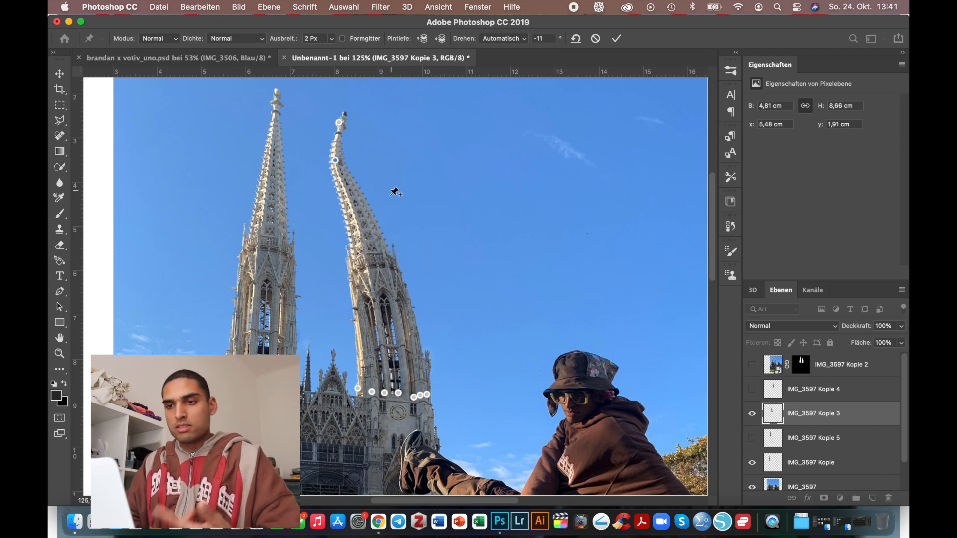
drag(421, 209, 424, 236)
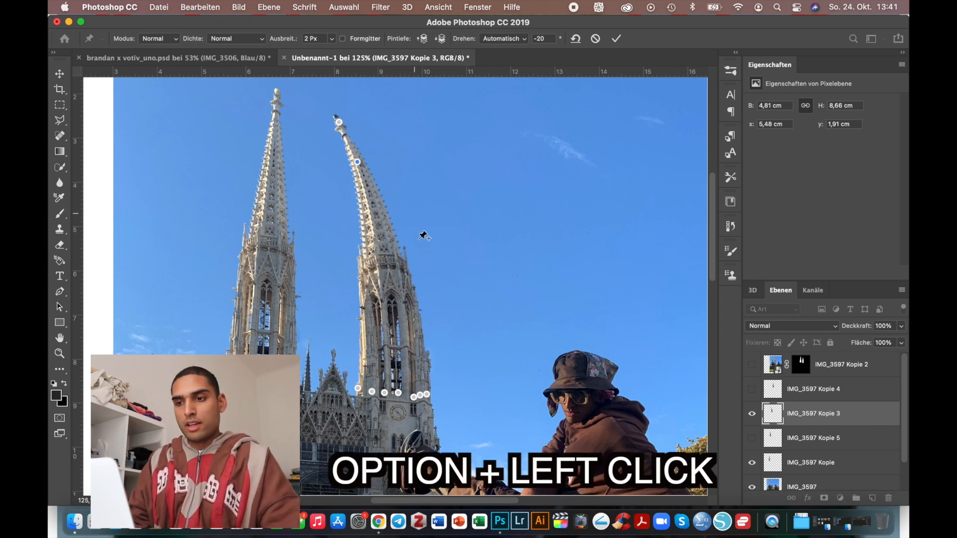
alt+click(358, 163)
drag(376, 216, 339, 224)
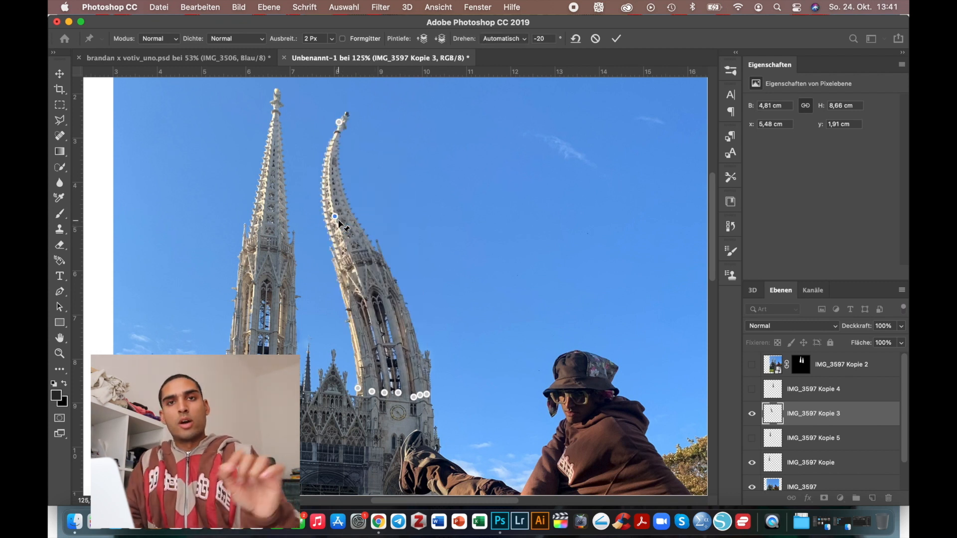
click(616, 39)
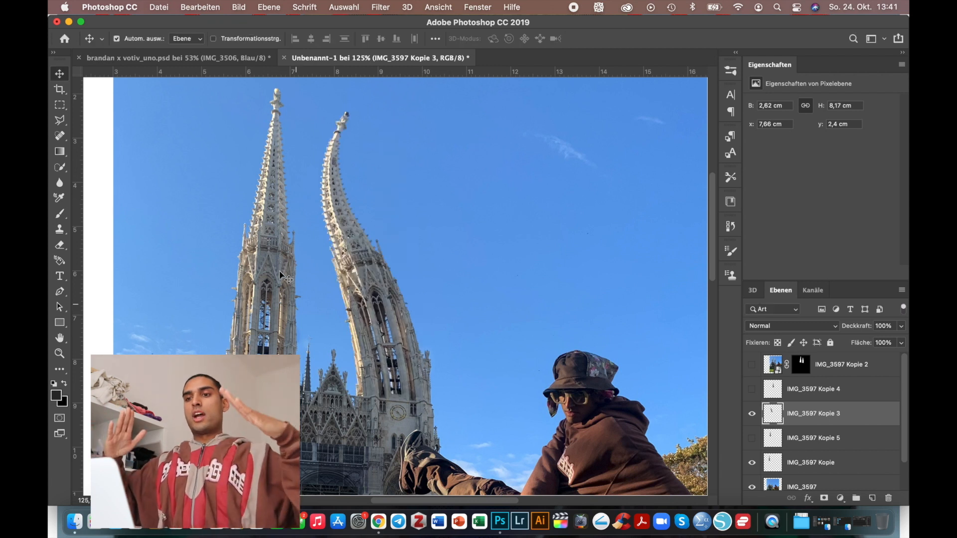
Start Puppet Warp on the left-hand tower layer IMG_3597 Kopie and pin the tower at its base
click(276, 257)
click(200, 6)
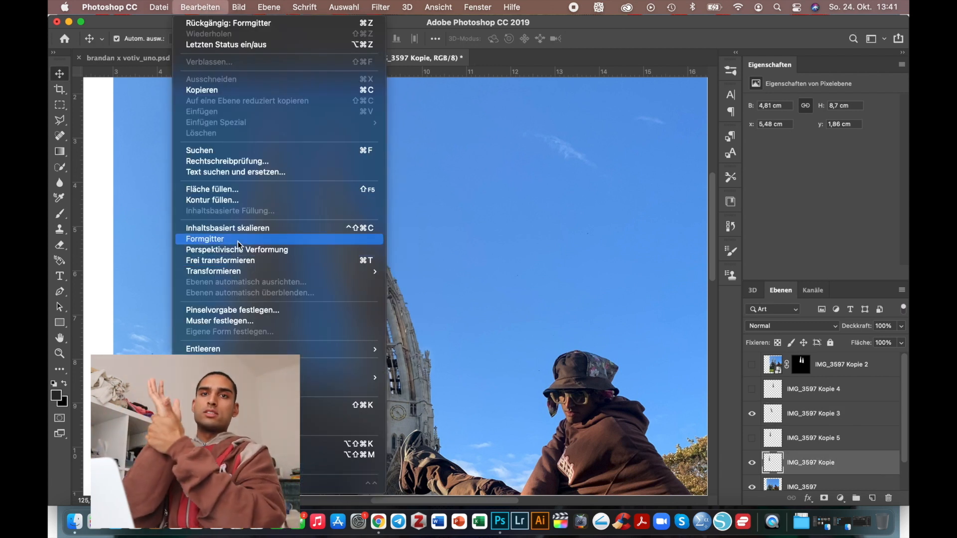
click(204, 240)
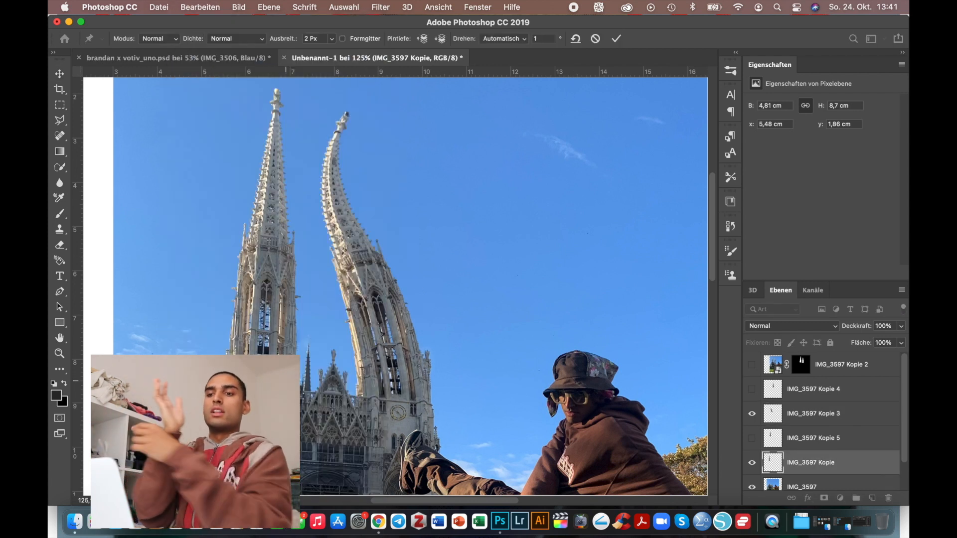
click(286, 379)
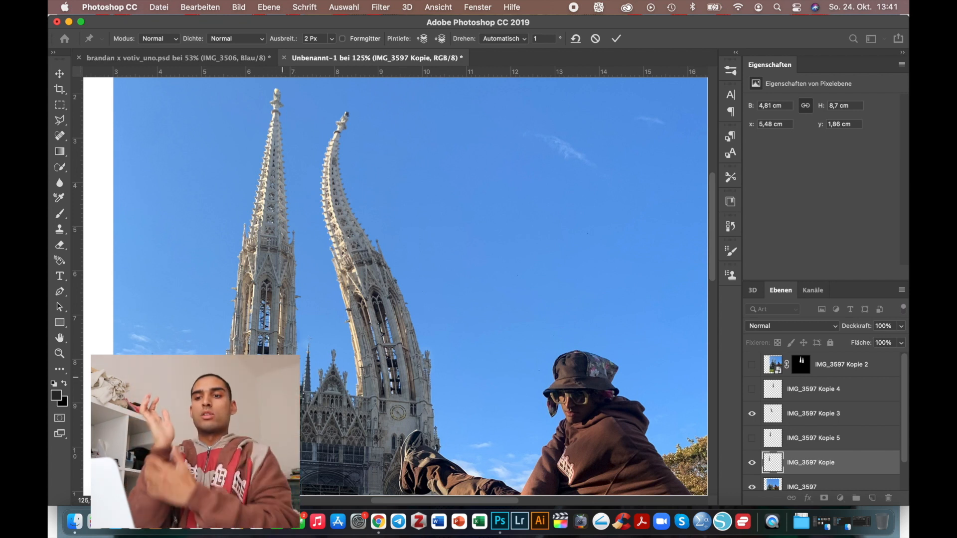
Bend the left-hand tower toward the right-hand one by pulling pins at its tip and mid-spire, and apply the warp
click(274, 99)
drag(278, 101, 328, 124)
drag(293, 205, 306, 212)
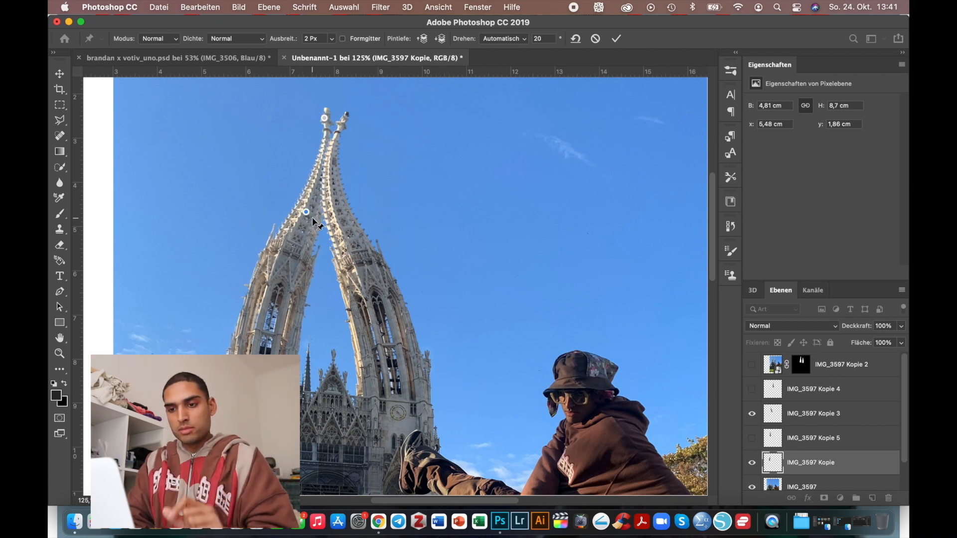
click(618, 39)
Move the left-hand tower layer IMG_3597 Kopie above IMG_3597 Kopie 3 and check how the spires overlap
scroll(319, 278, down, 5)
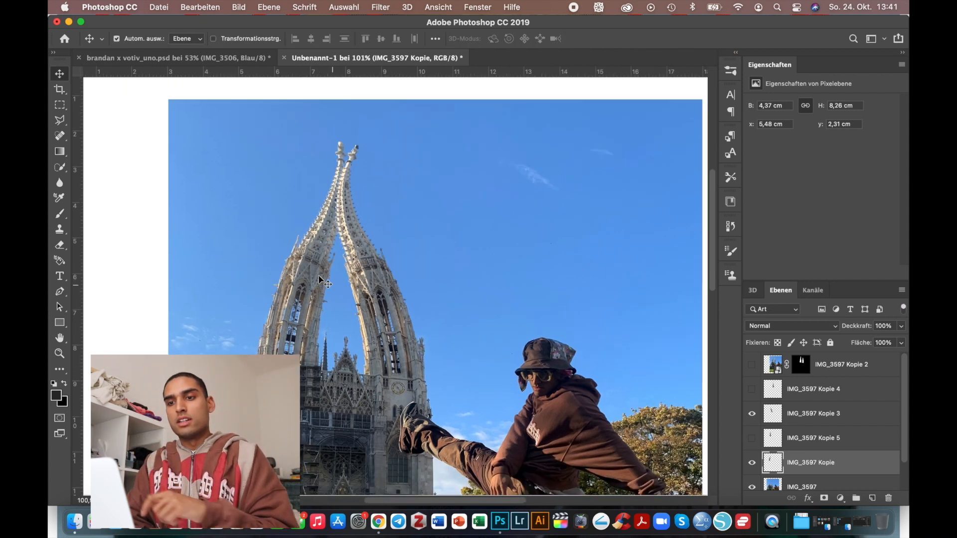
scroll(319, 278, down, 1)
scroll(319, 278, up, 4)
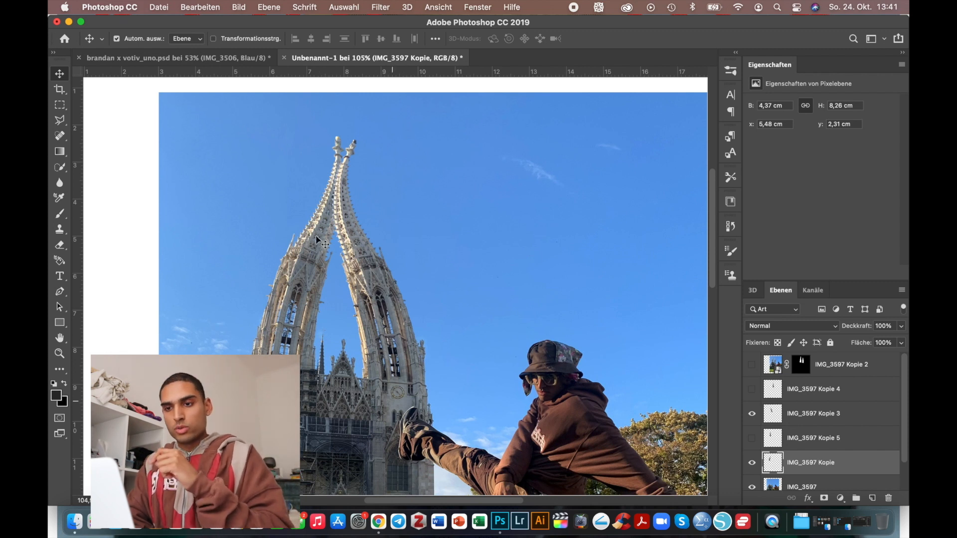
scroll(314, 229, up, 4)
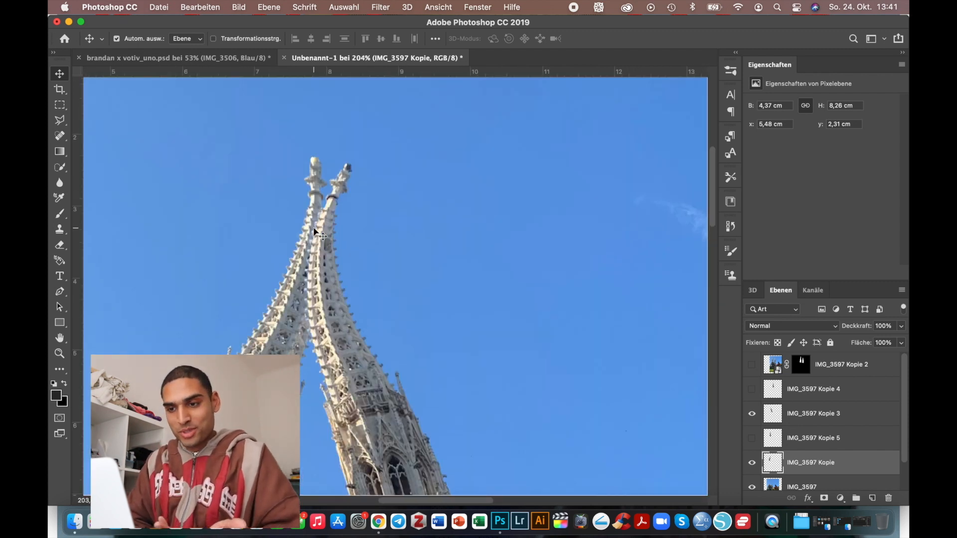
scroll(314, 229, up, 5)
click(320, 343)
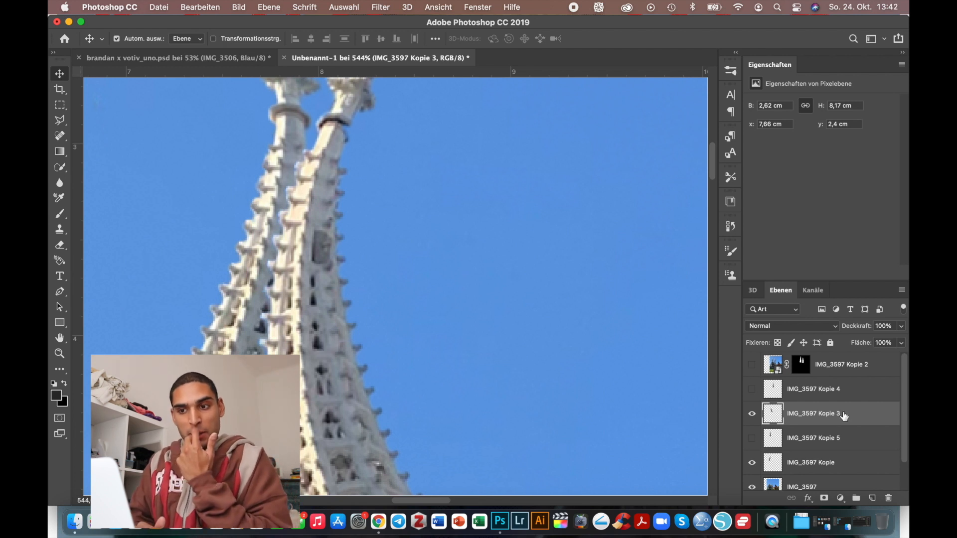
click(828, 465)
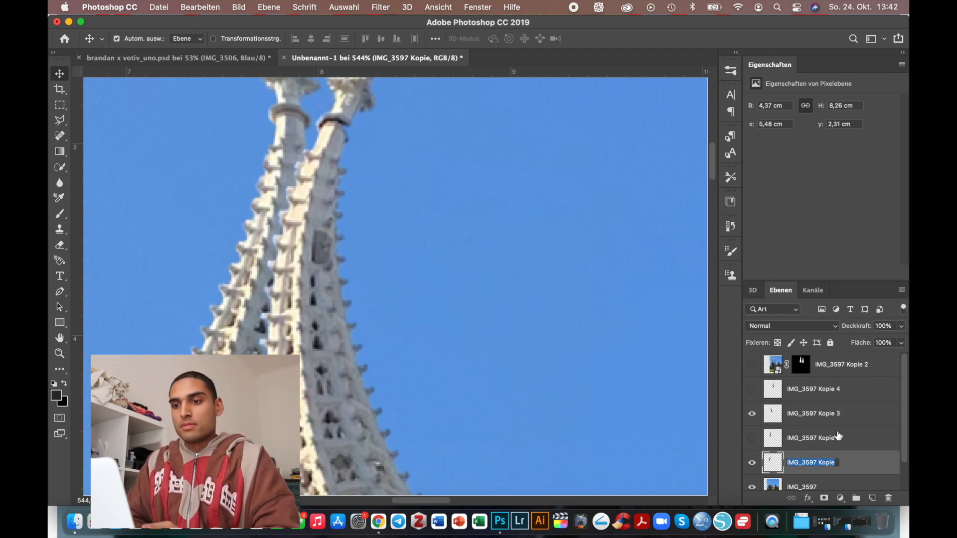
double_click(851, 442)
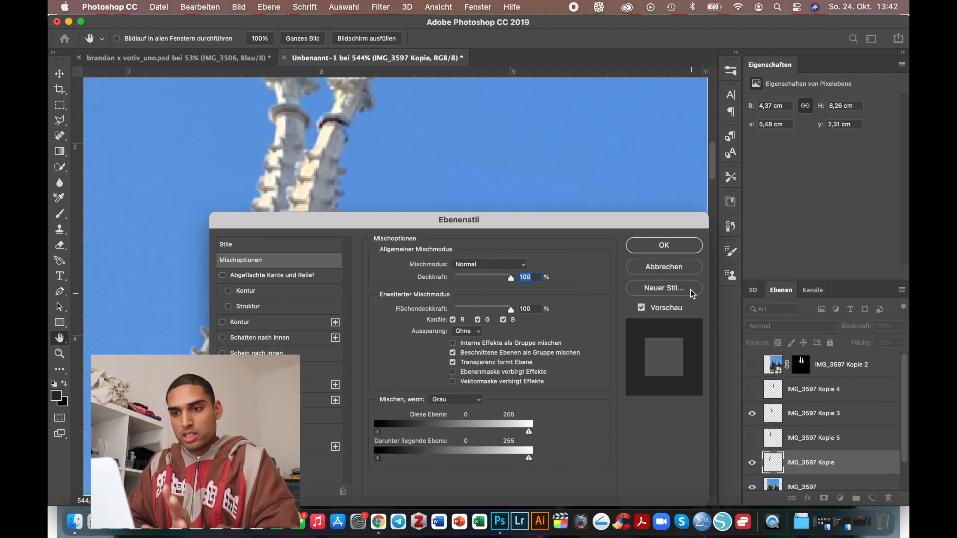
key(Escape)
drag(820, 464, 821, 403)
scroll(500, 364, down, 2)
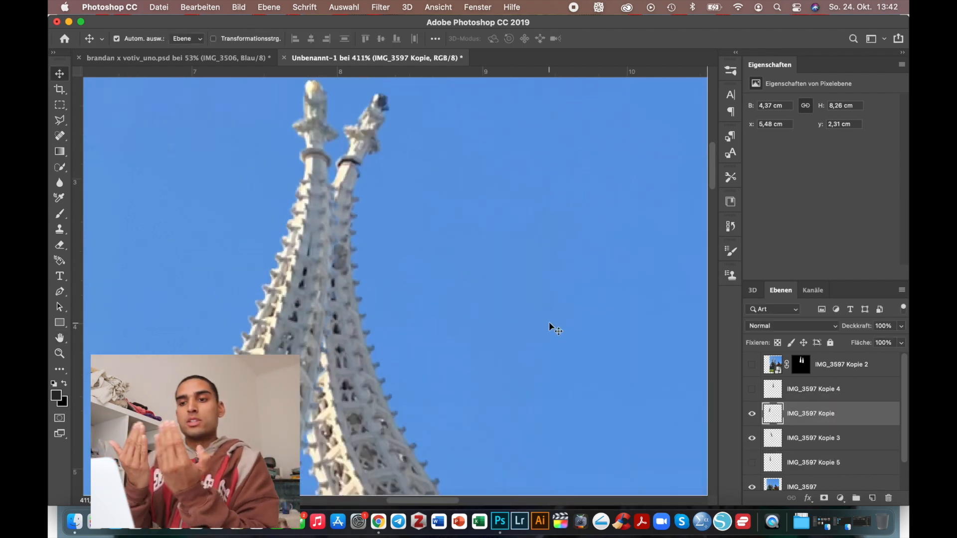
scroll(567, 304, down, 4)
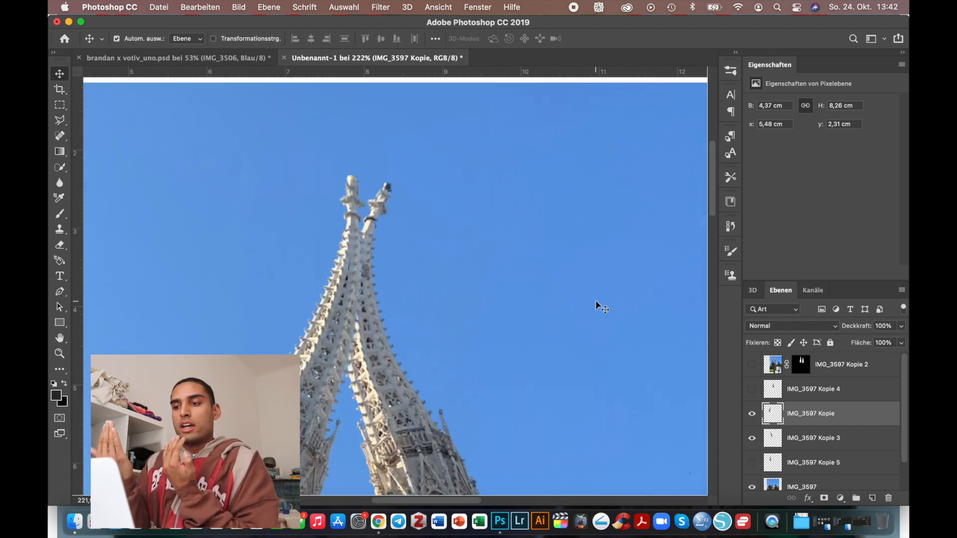
scroll(596, 301, down, 6)
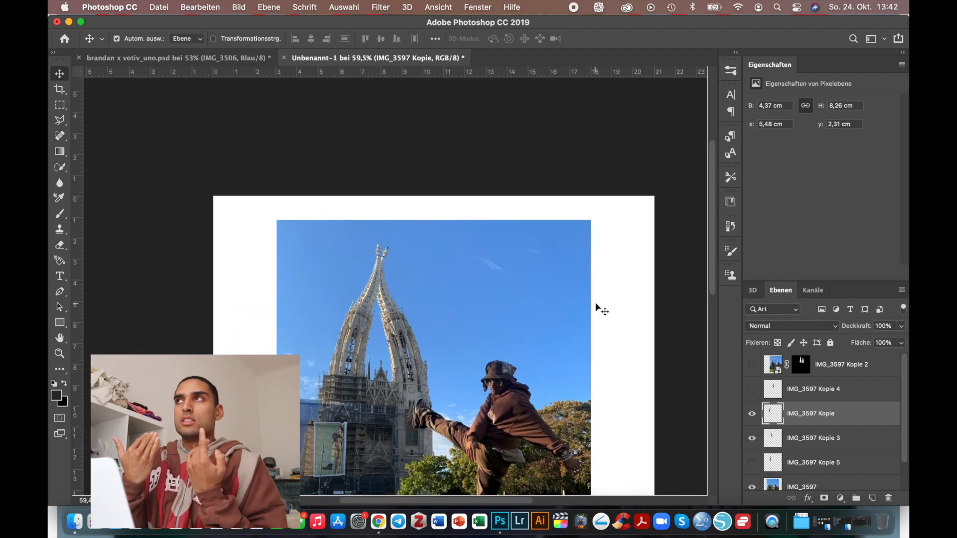
Set the soft round eraser to 4 px and erase the fringe along the left edge of the spire on IMG_3597 Kopie 3
scroll(596, 305, up, 1)
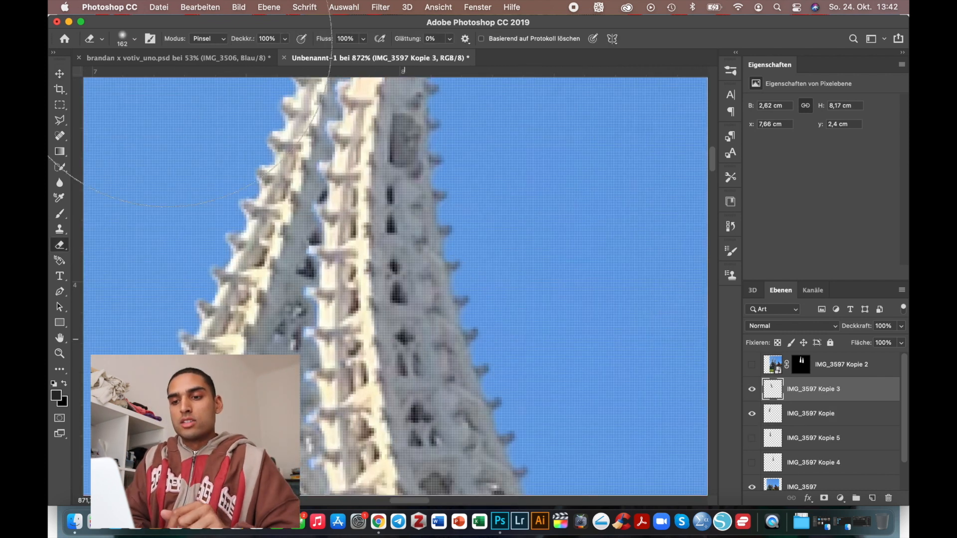
click(134, 38)
drag(168, 76, 116, 78)
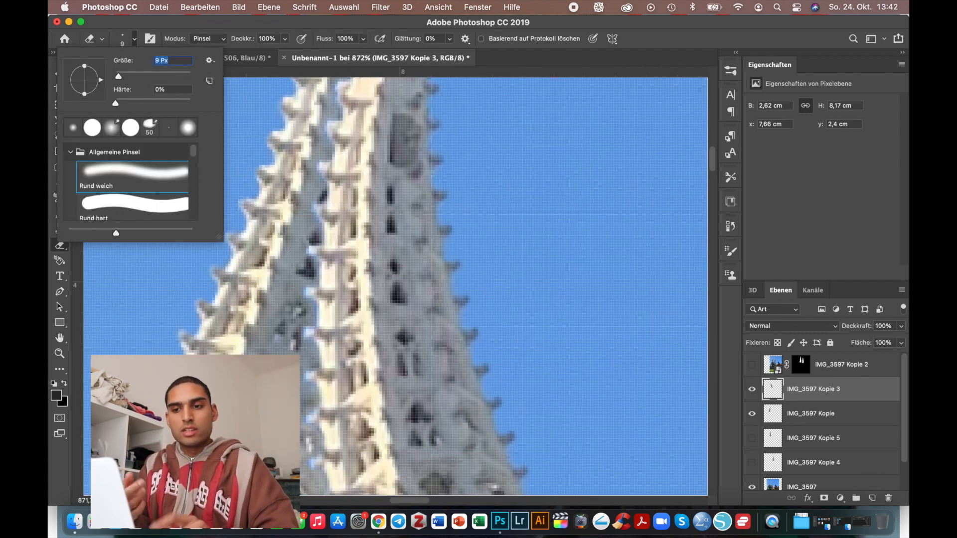
key(Return)
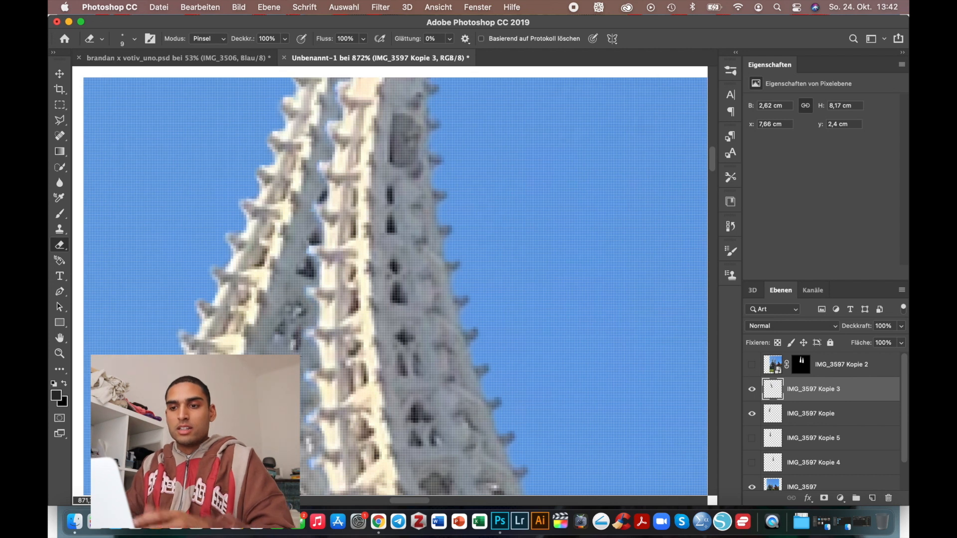
click(134, 38)
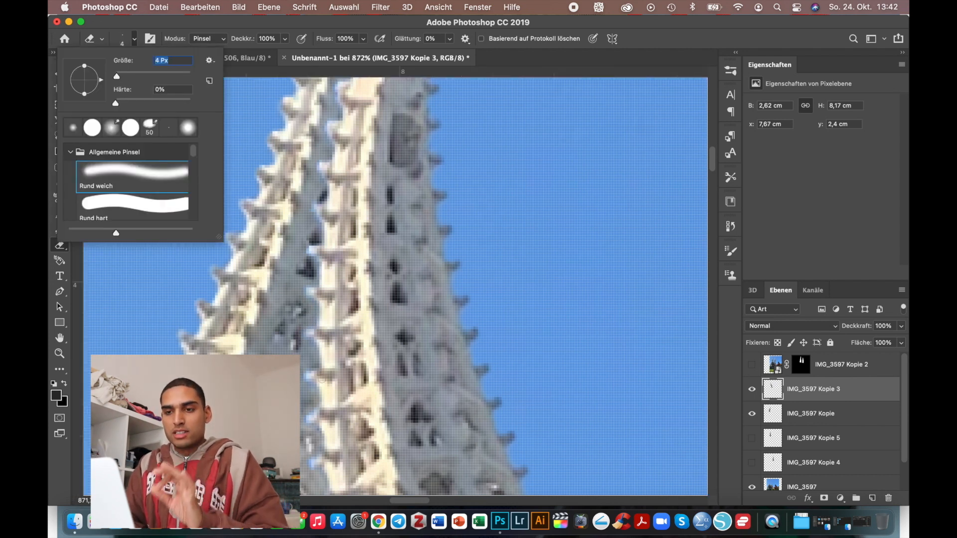
key(Return)
click(309, 291)
click(309, 252)
Examine the seam between the two spires from tip to mid-height, and the composition as a whole
scroll(322, 209, up, 2)
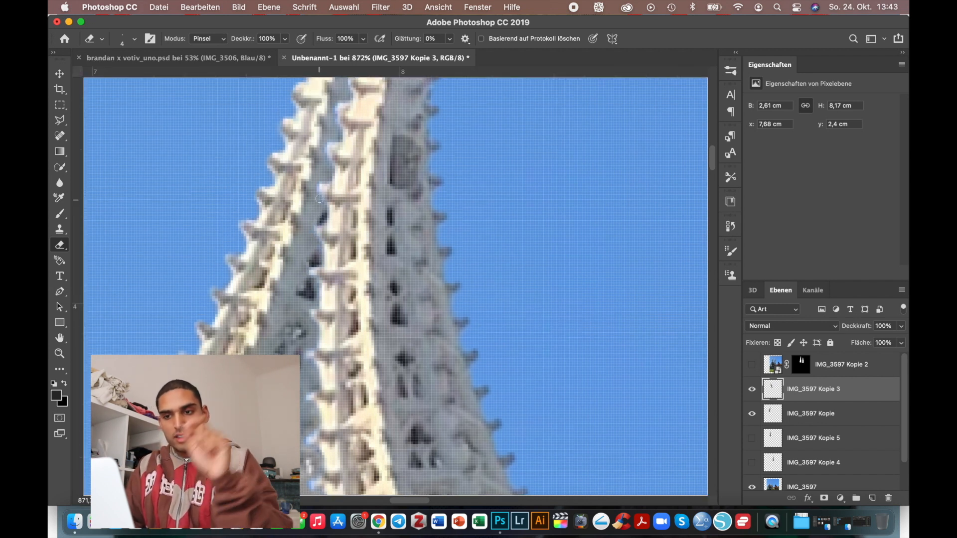
scroll(325, 178, up, 3)
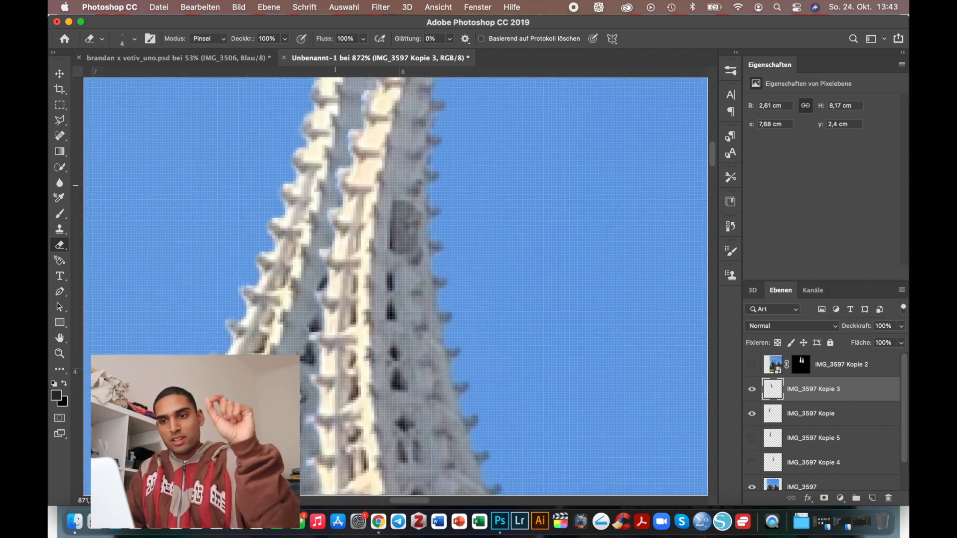
scroll(350, 171, up, 6)
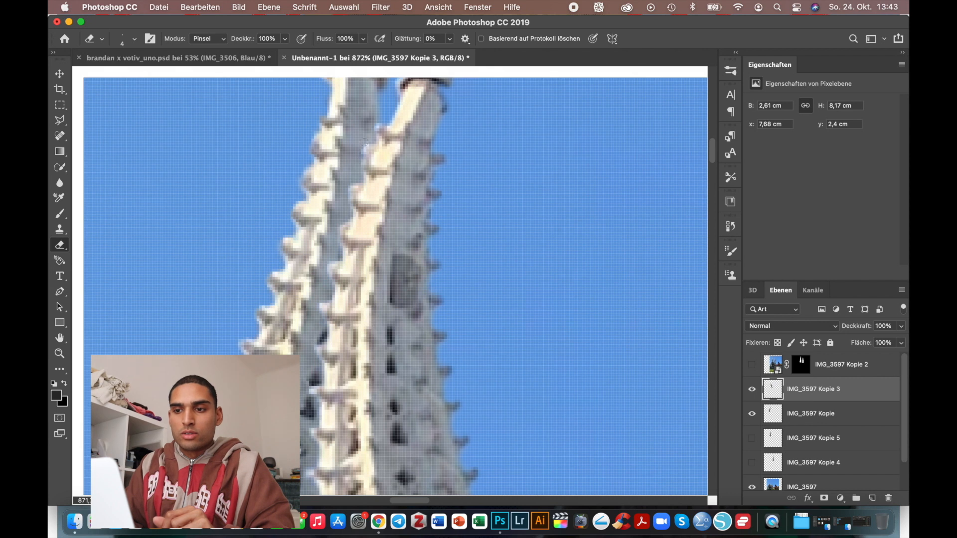
scroll(364, 141, down, 10)
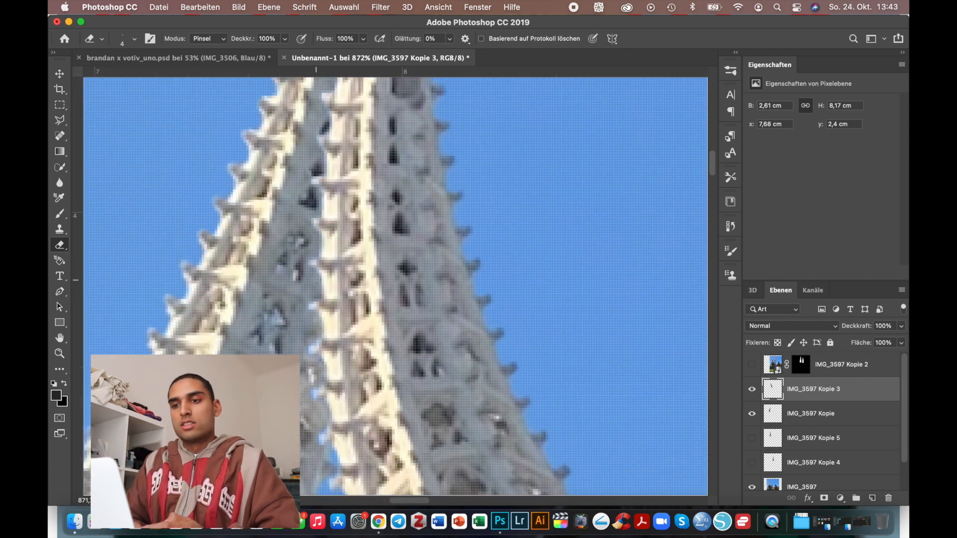
scroll(317, 252, down, 5)
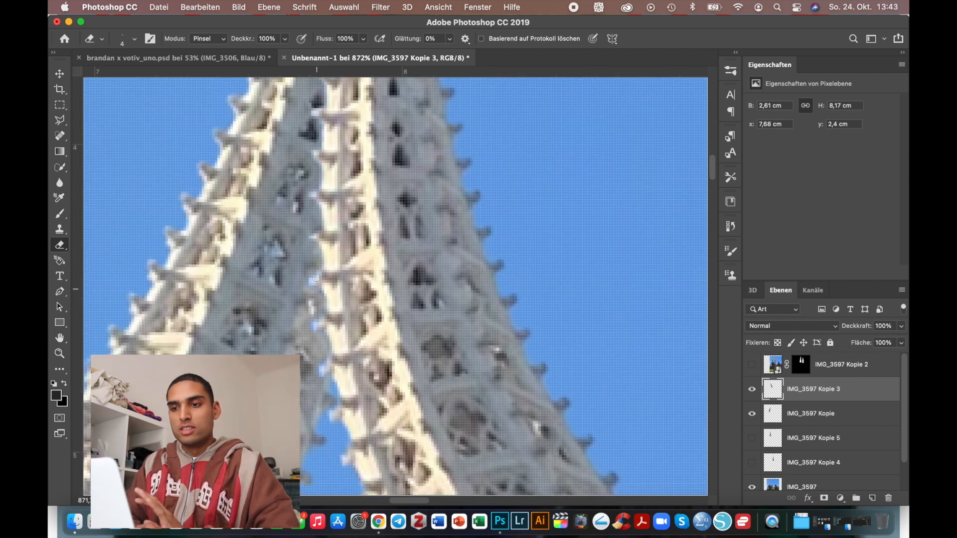
scroll(322, 309, down, 3)
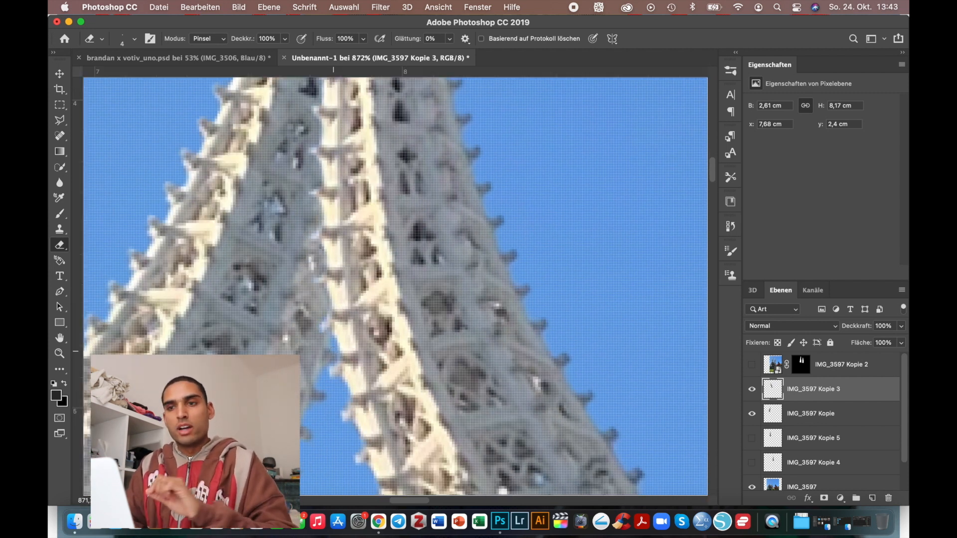
scroll(336, 389, up, 5)
scroll(323, 254, up, 2)
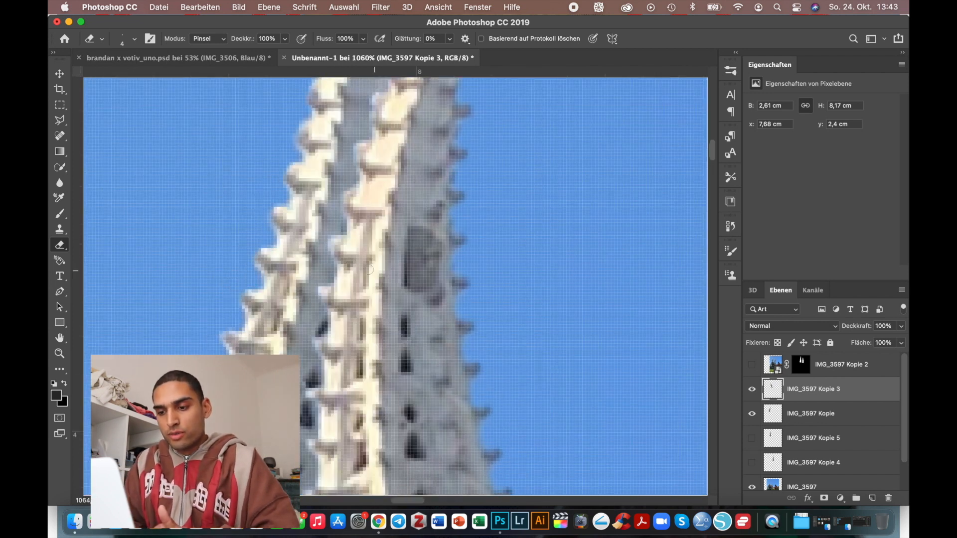
scroll(335, 243, up, 2)
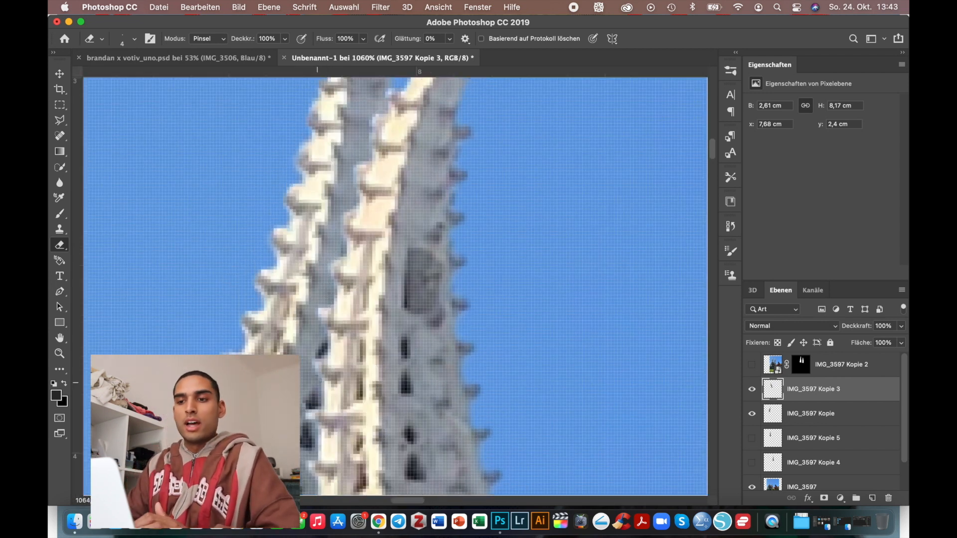
scroll(398, 271, down, 3)
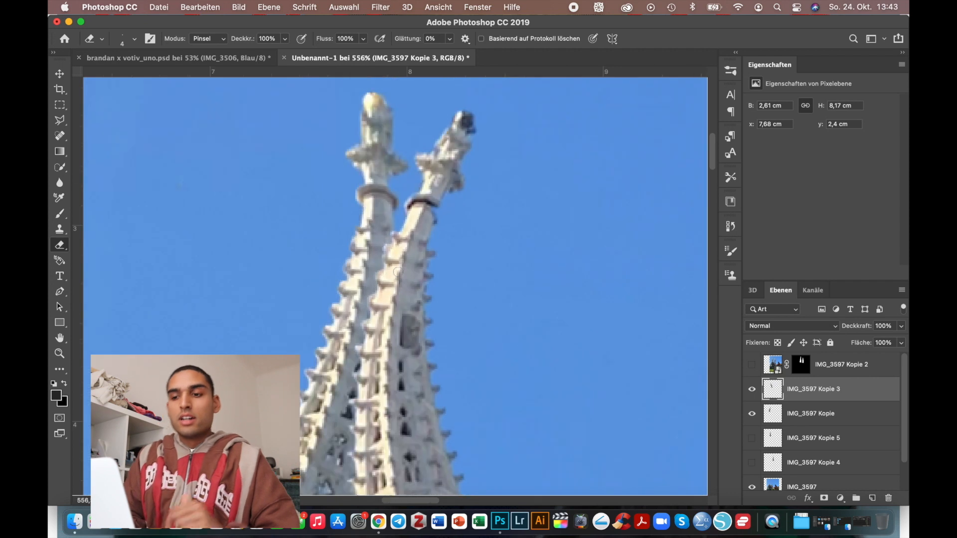
scroll(397, 272, right, 2)
scroll(398, 272, down, 10)
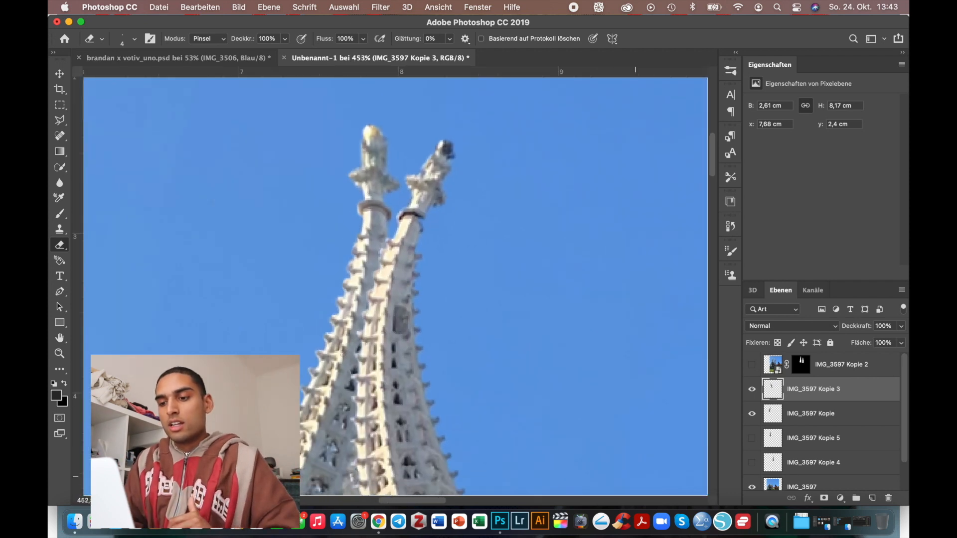
scroll(539, 305, down, 3)
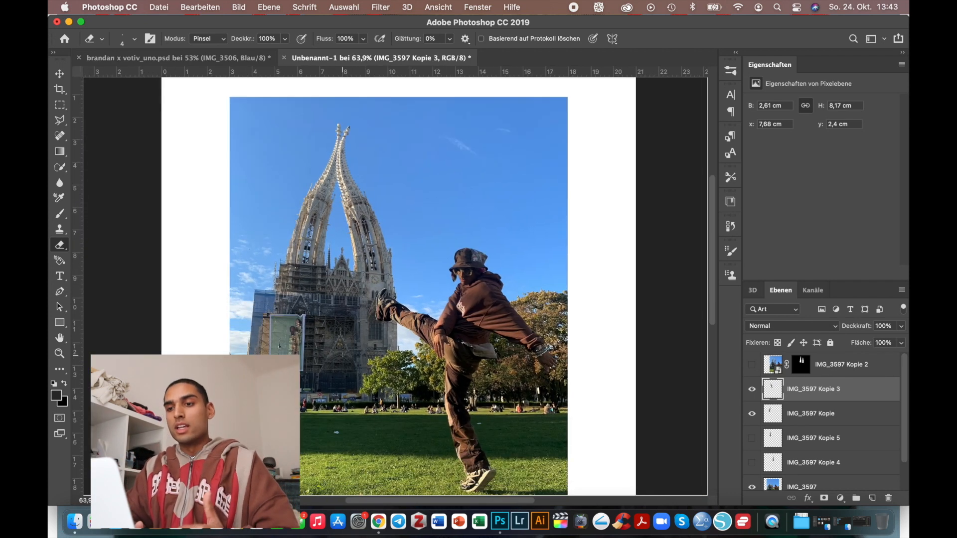
Save the document as a layered Photoshop file, reusing the existing votiv_uno.psd name with the ending changed to "dos"
key(v)
click(539, 303)
key(super+s)
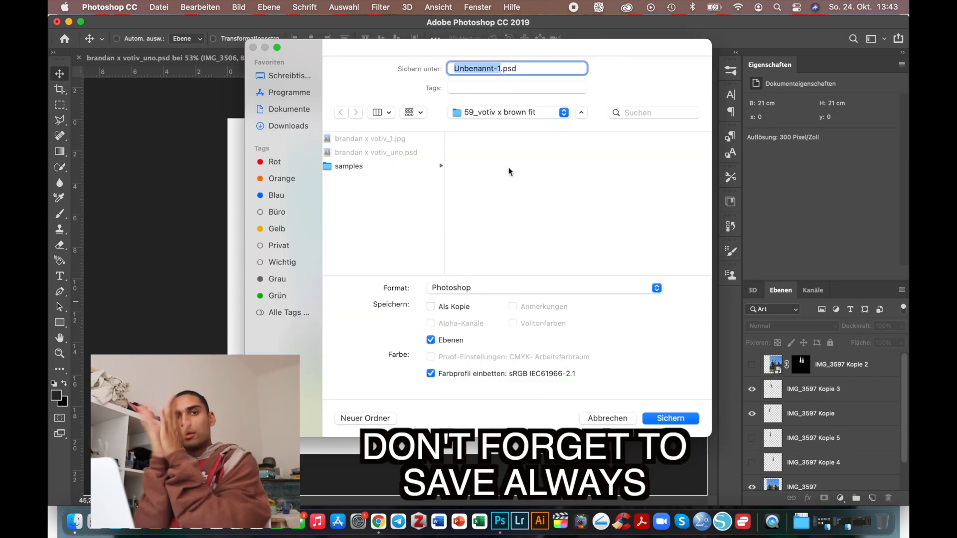
click(393, 154)
click(529, 67)
key(BackSpace)
key(BackSpace)
key(BackSpace)
key(Return)
key(Return)
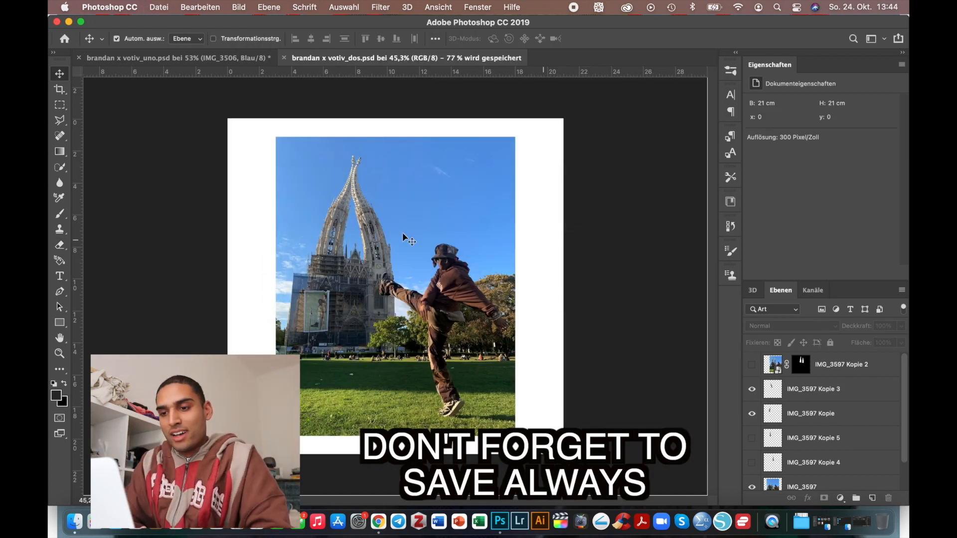
On photo layer IMG_3597, set the Spot Healing Brush to 32 px and paint out the tip of the raised shoe against the church
scroll(402, 232, up, 5)
super+click(403, 232)
scroll(403, 233, up, 7)
key(j)
click(134, 38)
drag(106, 71, 85, 71)
drag(390, 255, 360, 294)
scroll(413, 298, down, 1)
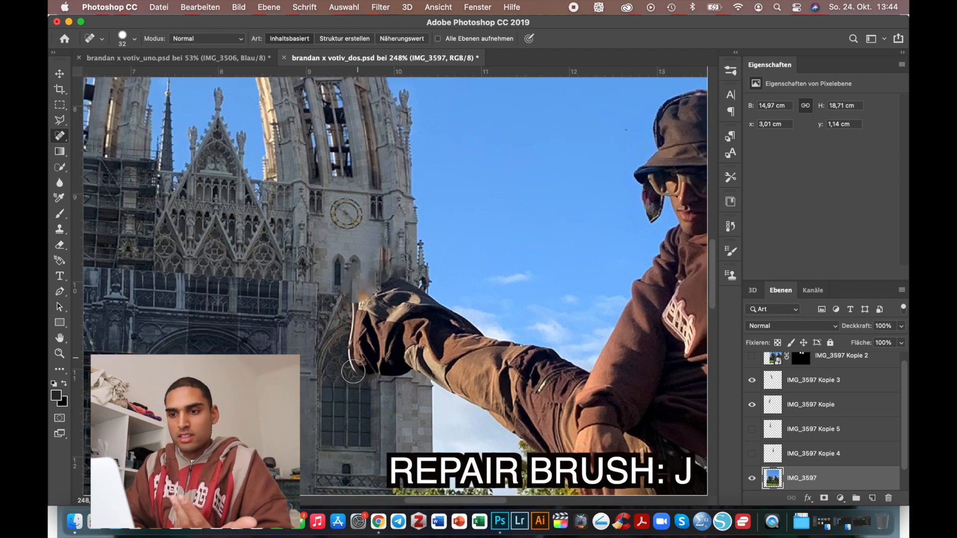
Paint out the remaining shoe and the hem of the raised trouser leg against the church with the 32 px Spot Healing Brush
mouse_move(356, 367)
mouse_down()
mouse_move(347, 340)
mouse_move(350, 299)
mouse_up()
key(super+r)
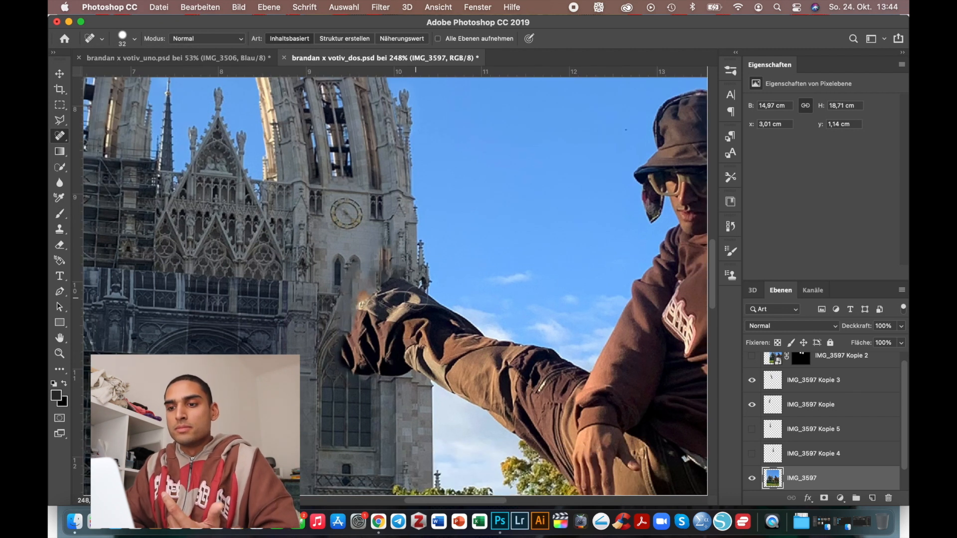
key(super+r)
key(super+r)
key(super+r)
key(super+r)
key(super+r)
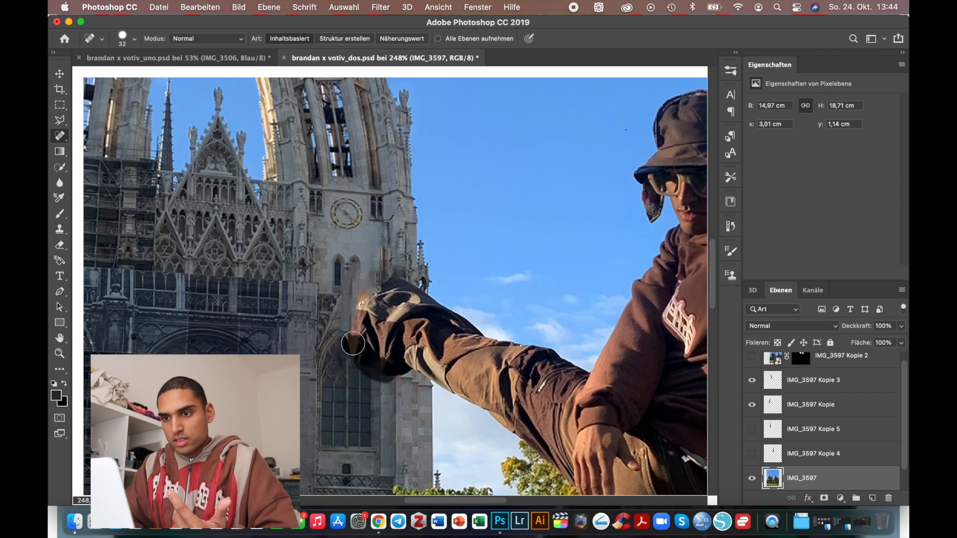
drag(347, 351, 348, 350)
key(super+r)
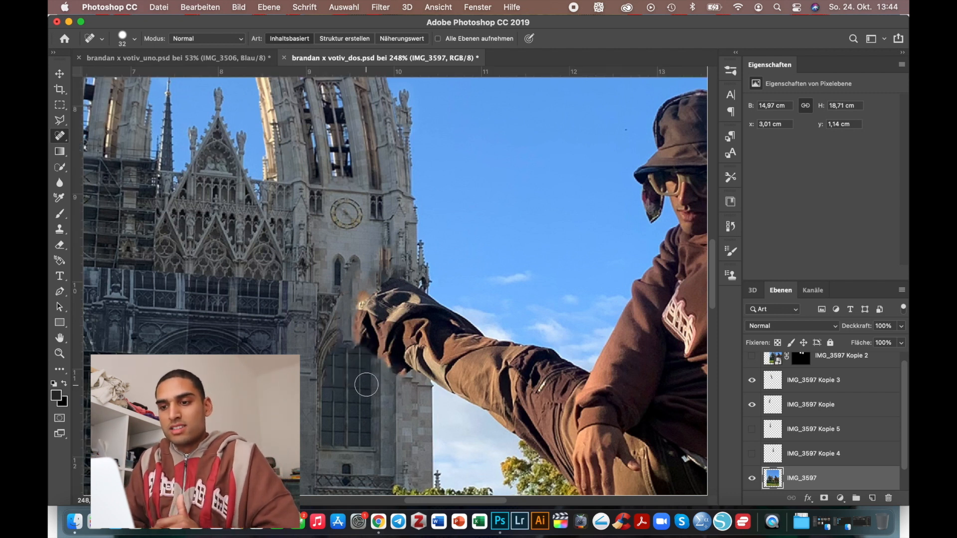
click(398, 370)
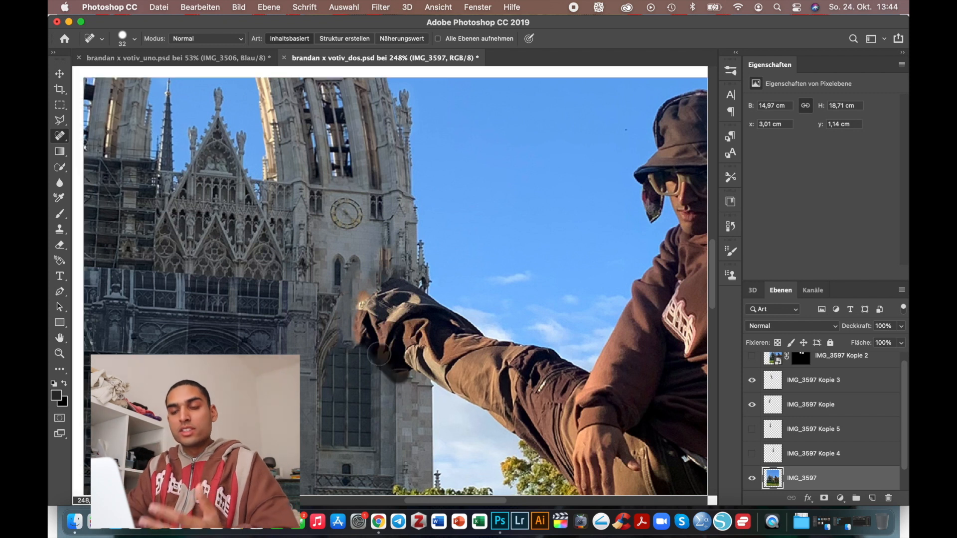
click(347, 341)
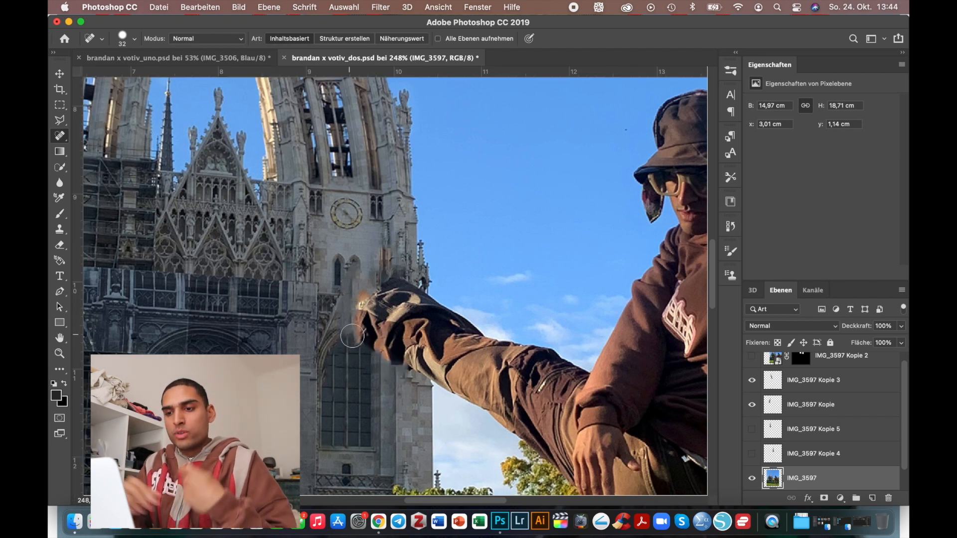
Place IMG_3612.HEIC from the samples folder into the votiv_dos document and move its layer to the top of the stack
key(v)
scroll(377, 343, down, 5)
scroll(382, 344, up, 4)
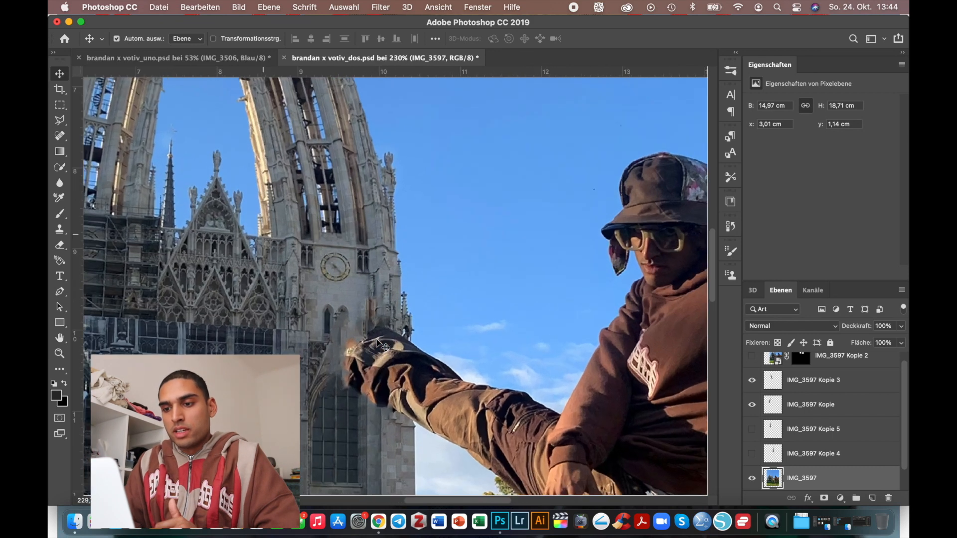
scroll(468, 398, down, 3)
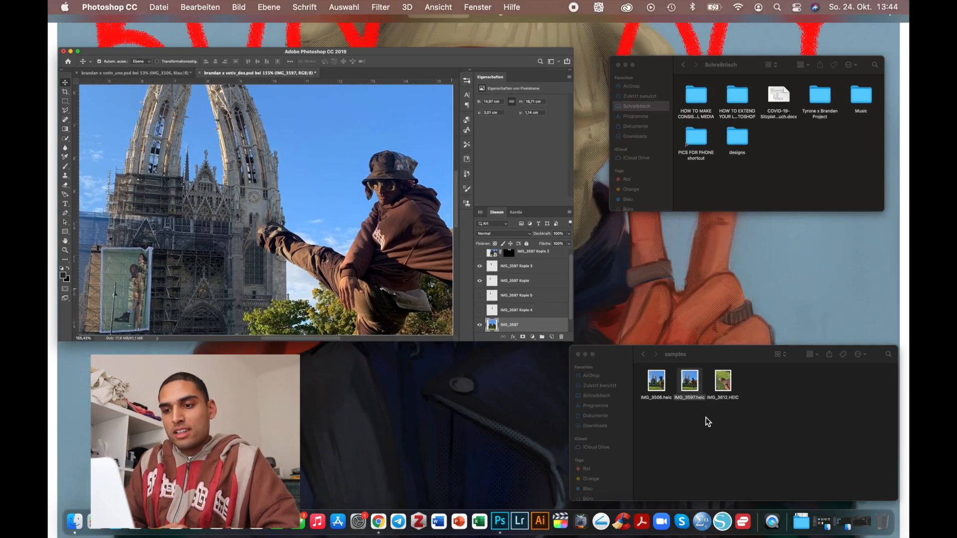
click(708, 422)
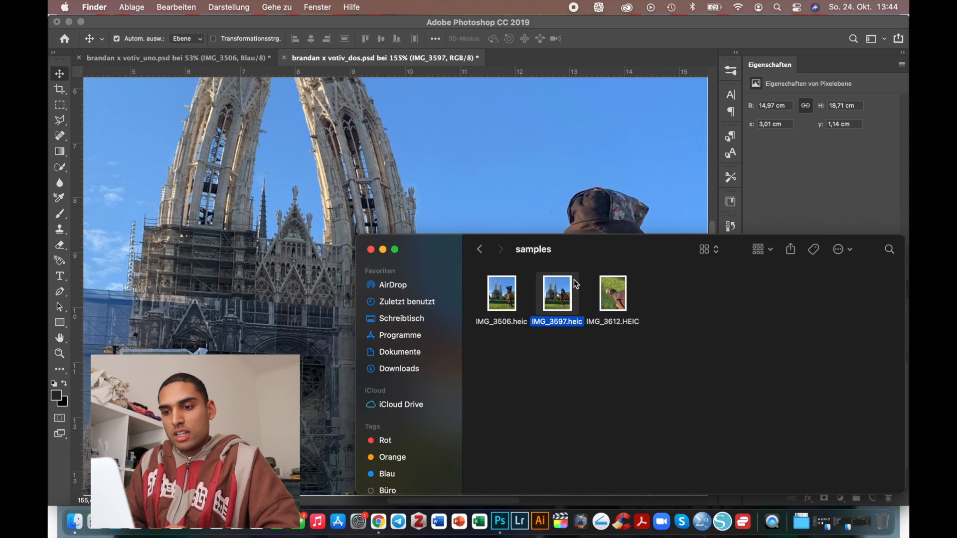
drag(617, 308, 279, 245)
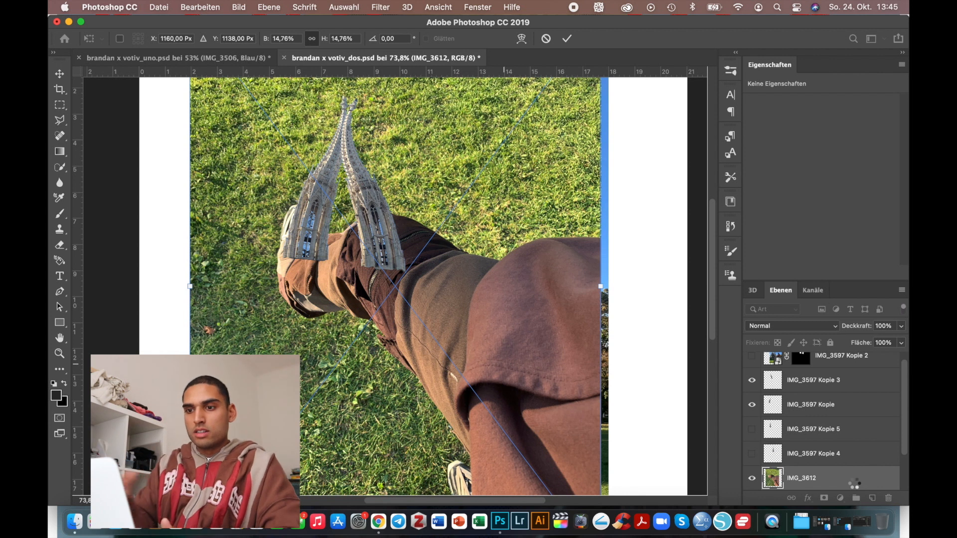
key(Return)
scroll(822, 424, up, 1)
drag(817, 487, 833, 365)
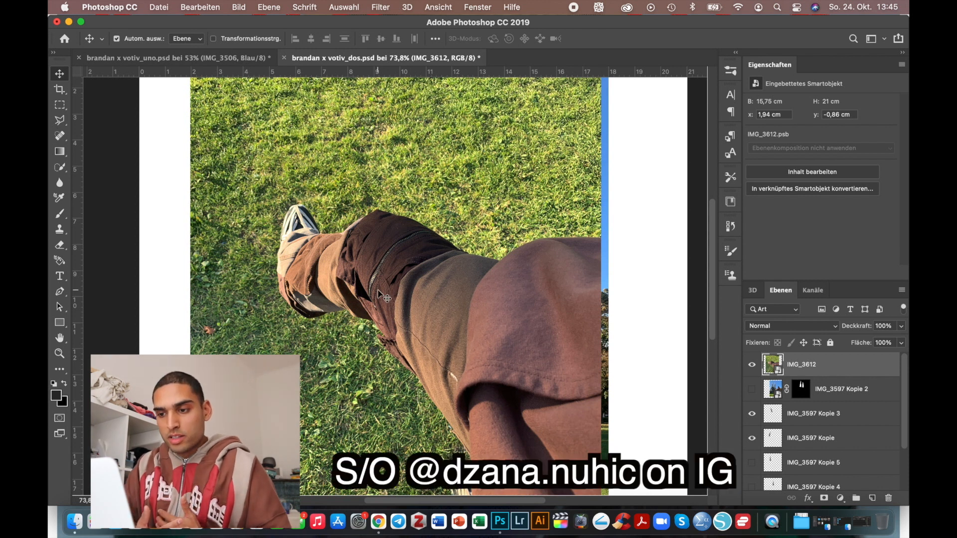
Select the outstretched trouser leg on IMG_3612 with the Quick Selection tool, using an 84 px brush
key(w)
drag(368, 290, 306, 290)
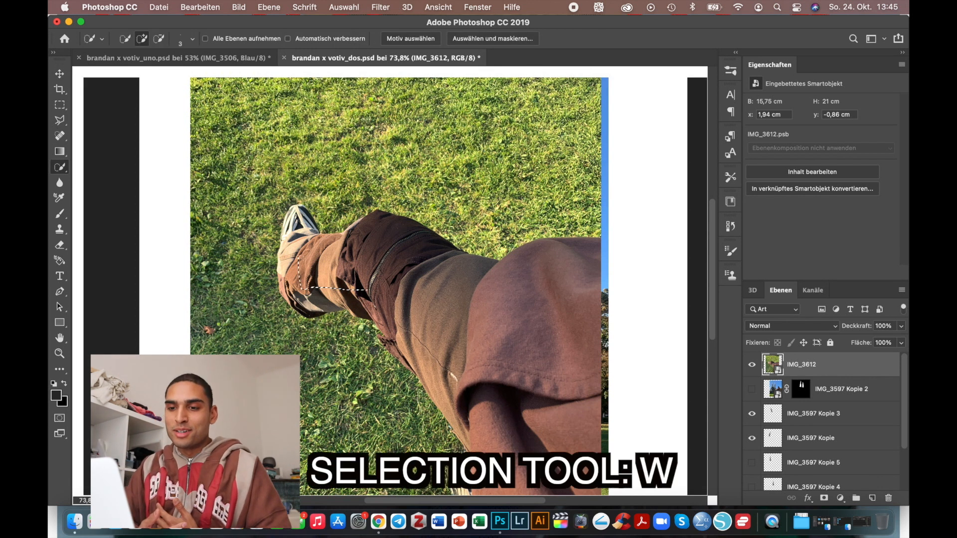
drag(382, 262, 445, 322)
click(187, 38)
drag(128, 71, 174, 71)
mouse_move(366, 266)
mouse_down()
mouse_move(297, 262)
mouse_move(311, 297)
mouse_move(403, 297)
mouse_move(436, 364)
mouse_up()
scroll(435, 363, up, 3)
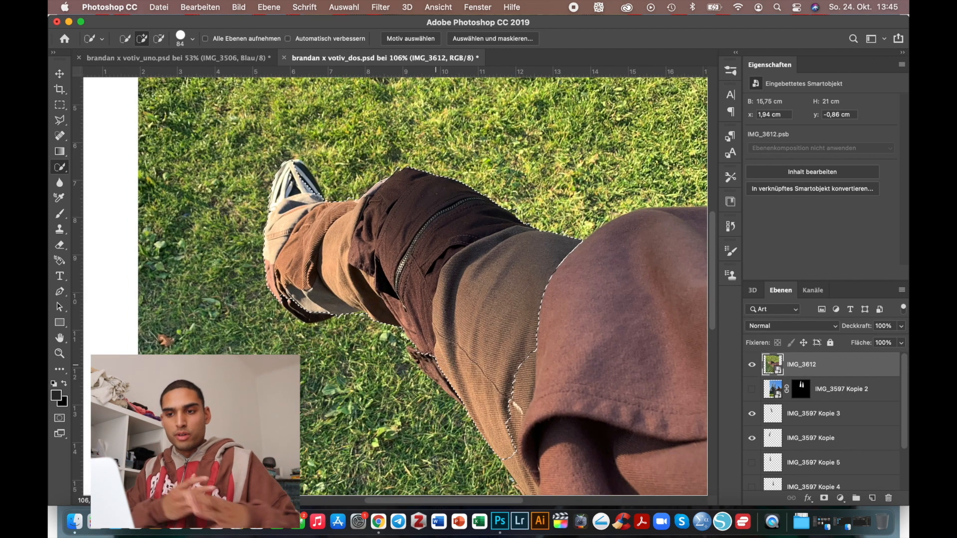
Subtract the shoe from the leg selection and check the selection edge along the trousers
scroll(349, 309, up, 3)
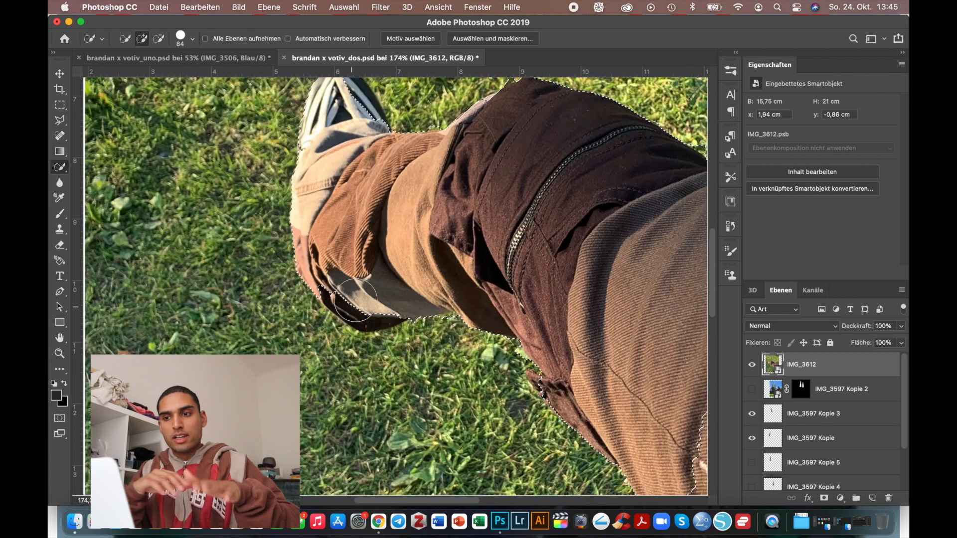
scroll(349, 294, up, 2)
alt+click(339, 171)
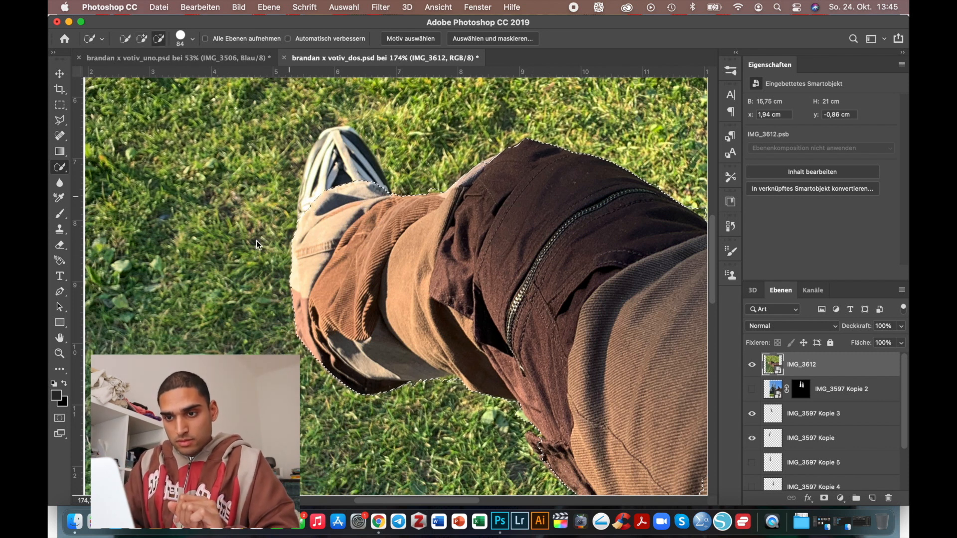
scroll(329, 220, right, 3)
scroll(607, 149, down, 2)
scroll(607, 149, right, 2)
scroll(613, 159, right, 2)
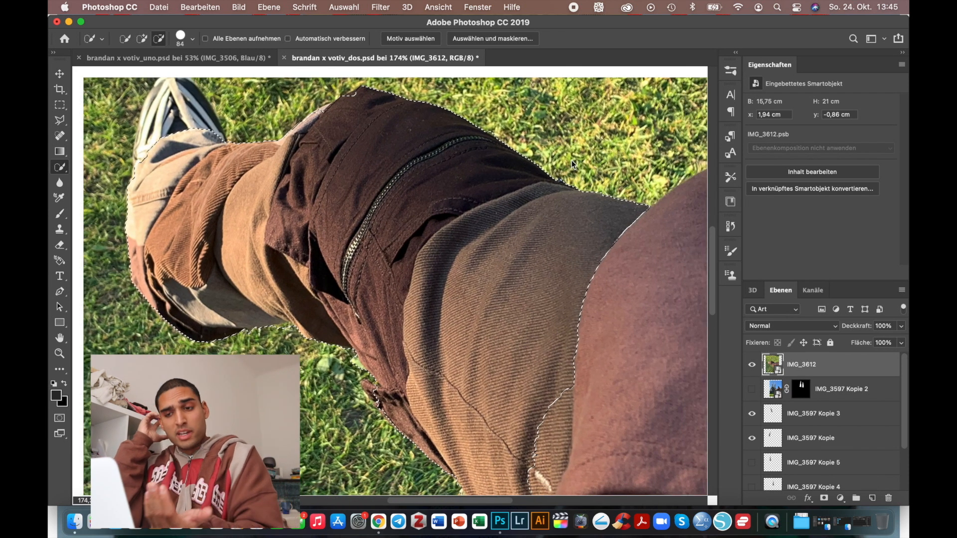
click(258, 360)
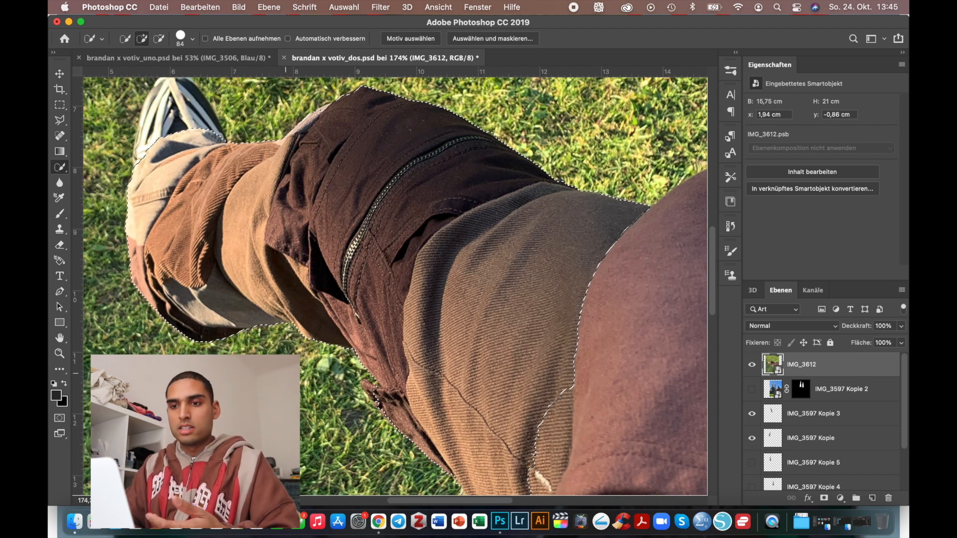
Reduce the Quick Selection brush to 11 px and refine the selection along the flap at the trouser leg's lower edge
click(180, 35)
drag(176, 74, 140, 73)
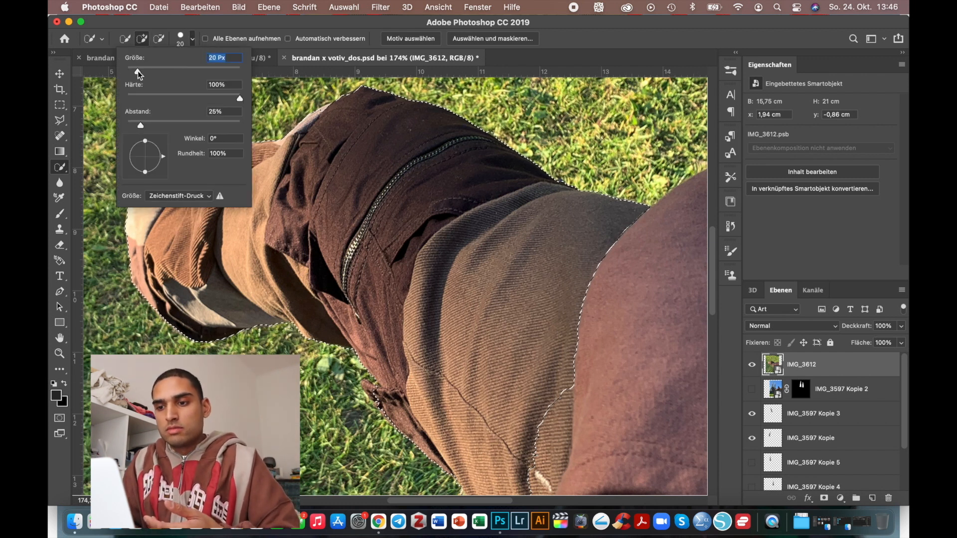
click(159, 38)
scroll(366, 386, up, 8)
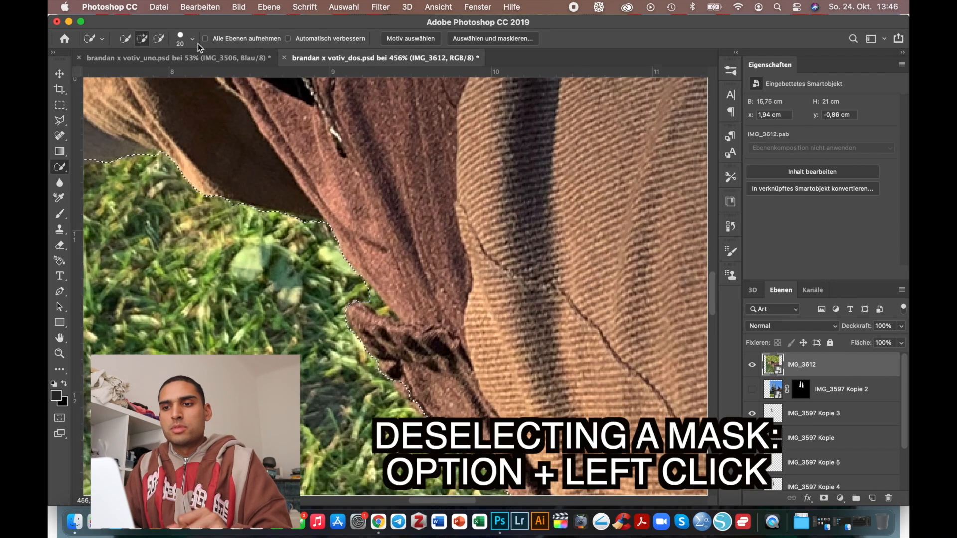
click(192, 39)
drag(140, 73, 128, 72)
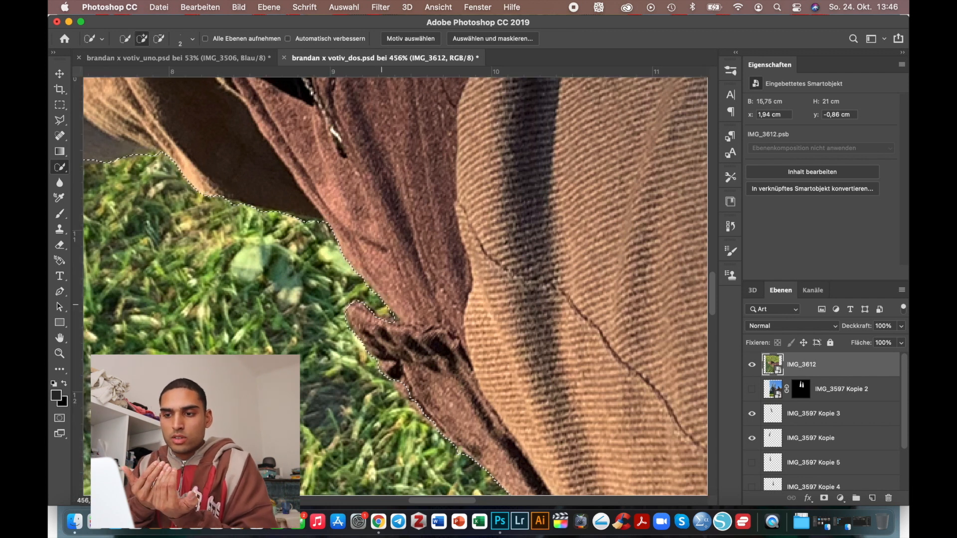
scroll(356, 287, down, 2)
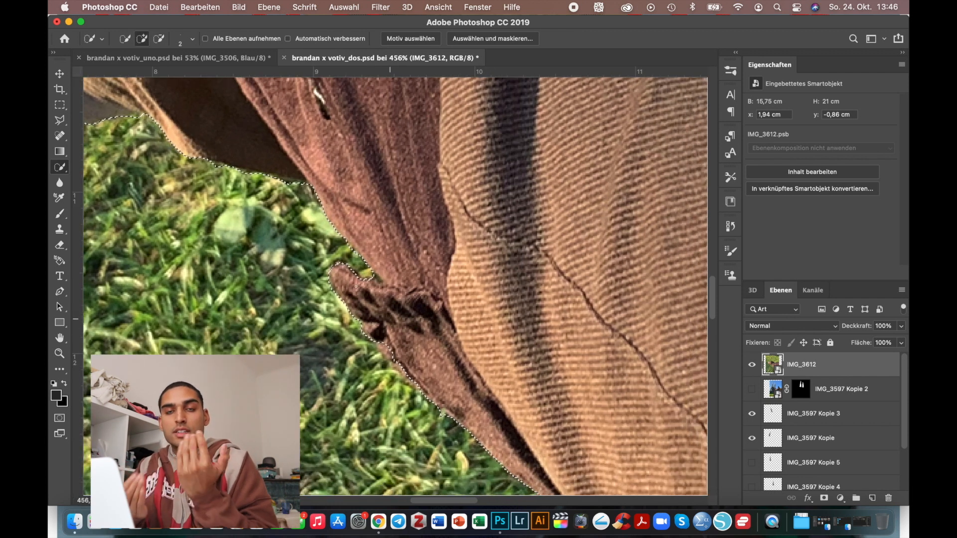
click(192, 39)
key(Return)
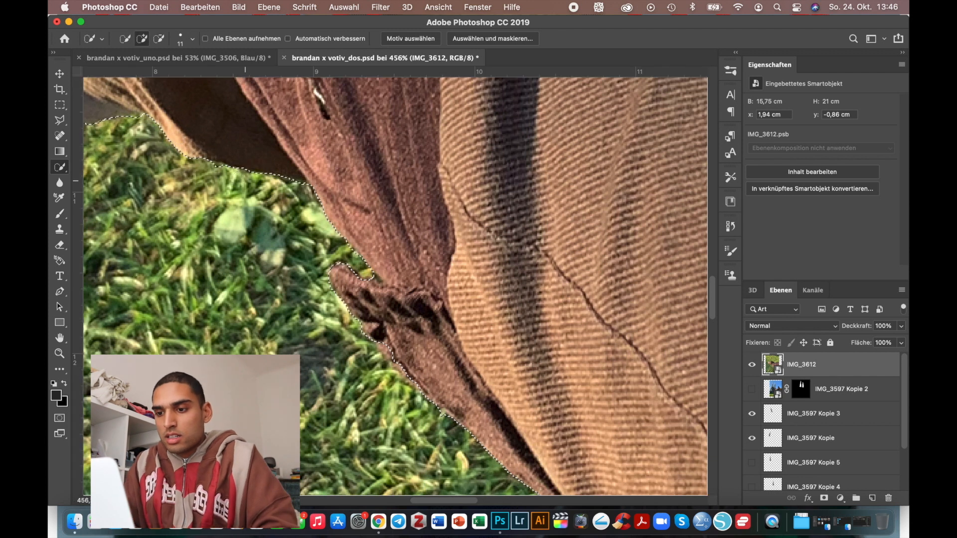
scroll(308, 226, down, 3)
drag(360, 217, 415, 277)
alt+click(418, 288)
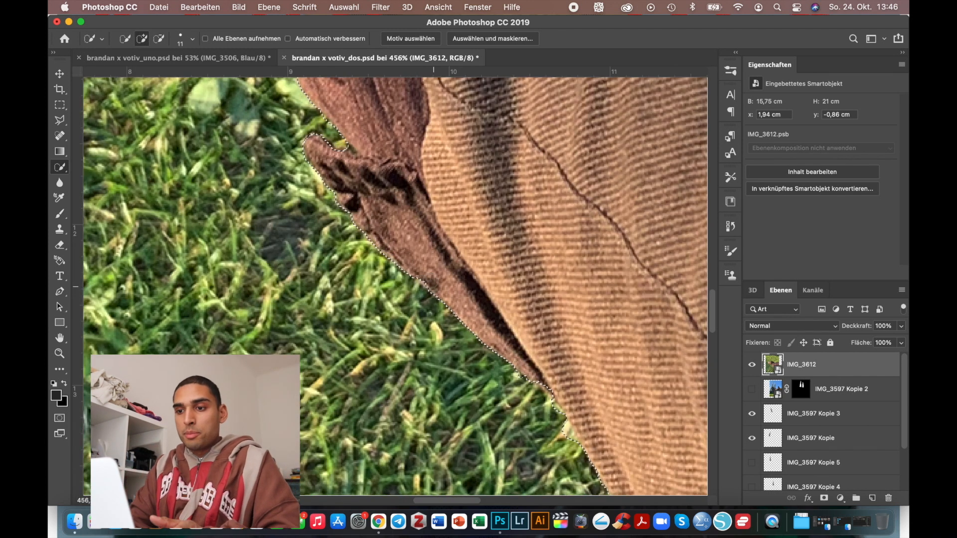
Mask IMG_3612 with the leg selection, scale the cut-out down and place it in front of the church near the raised leg
scroll(433, 287, down, 1)
scroll(500, 361, down, 10)
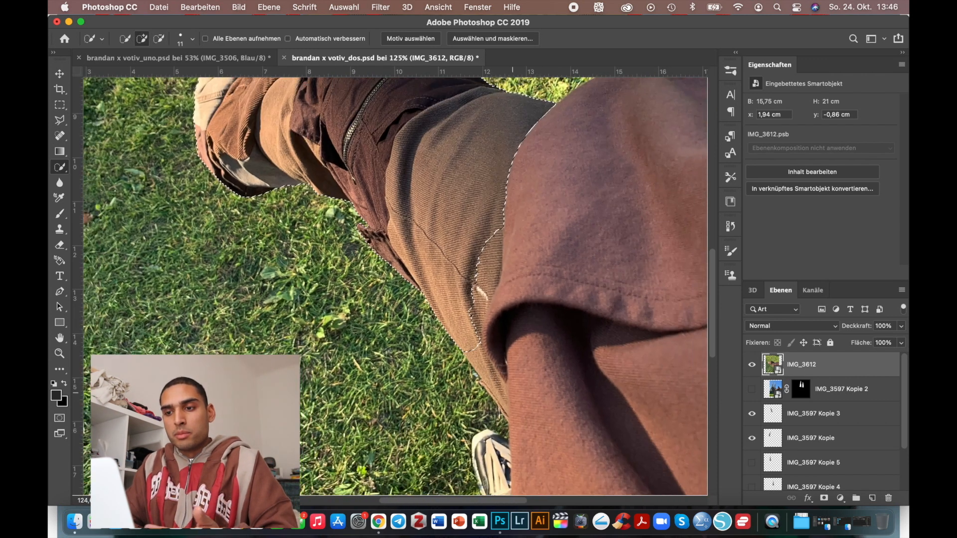
scroll(499, 361, down, 3)
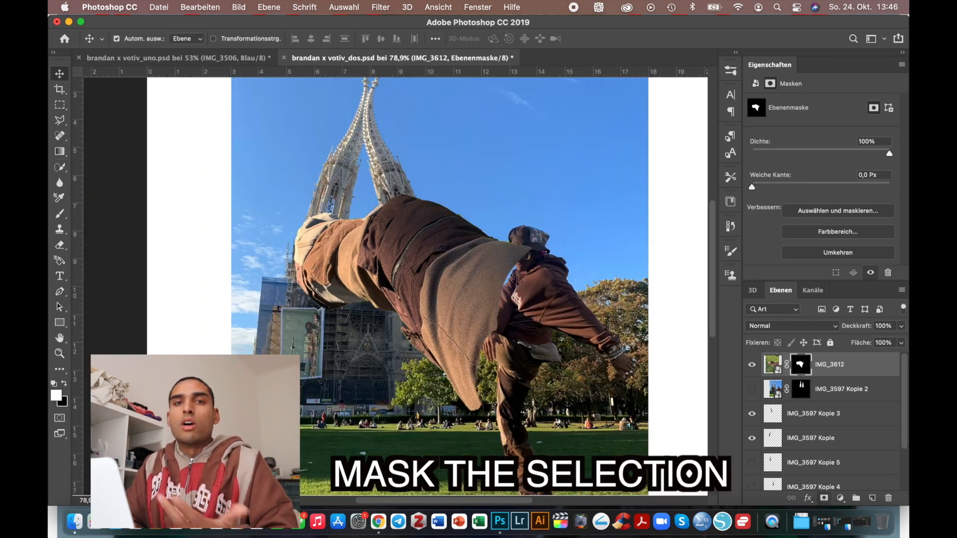
drag(449, 259, 415, 297)
key(Return)
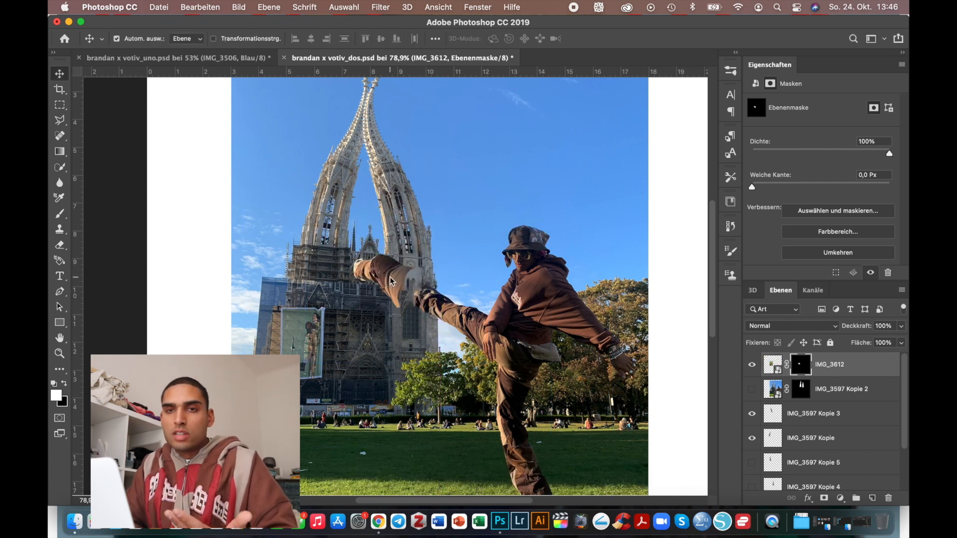
Set the eraser to a soft round 68 px brush and fade the cut-out leg's thigh-side edge on its layer mask
scroll(390, 281, down, 2)
scroll(390, 281, up, 5)
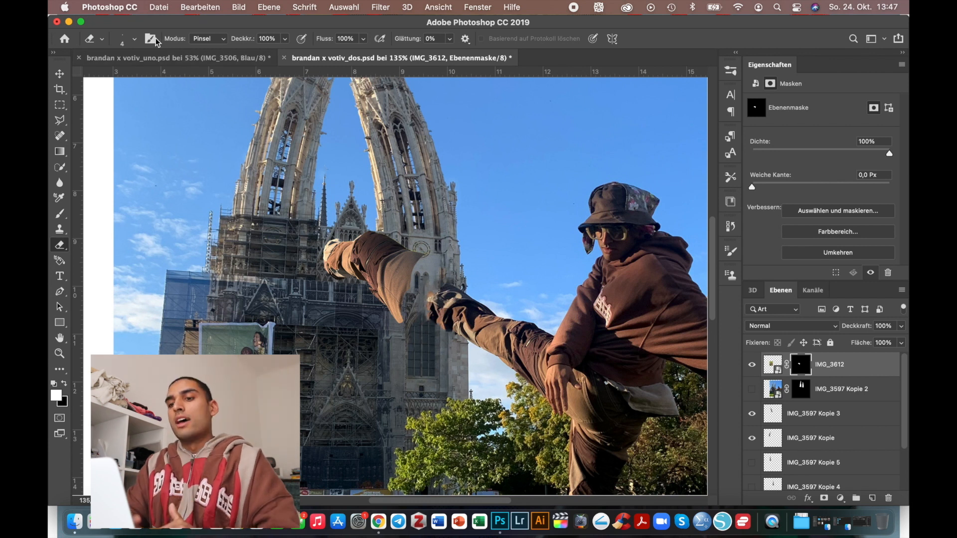
click(134, 39)
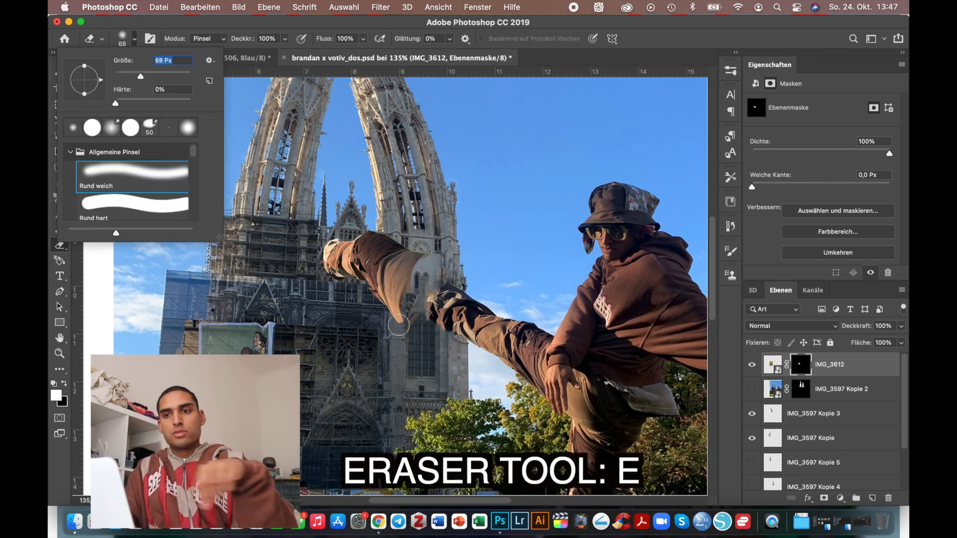
drag(397, 325, 403, 318)
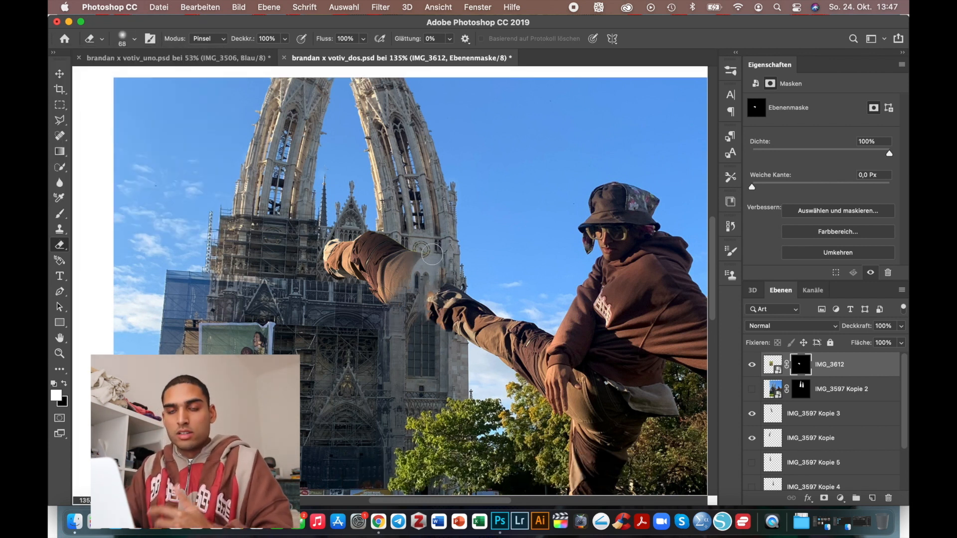
key(super+r)
Convert the masked IMG_3612 layer to a smart object
key(v)
click(269, 7)
mouse_move(309, 238)
click(524, 229)
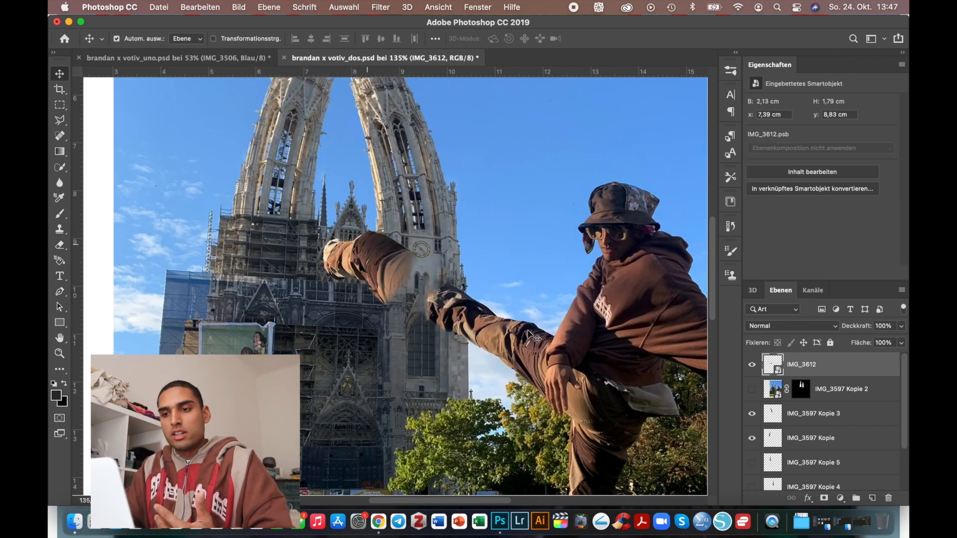
Move the cut-out leg piece onto the end of the raised leg and scale it down to match
scroll(515, 374, right, 2)
drag(372, 276, 417, 298)
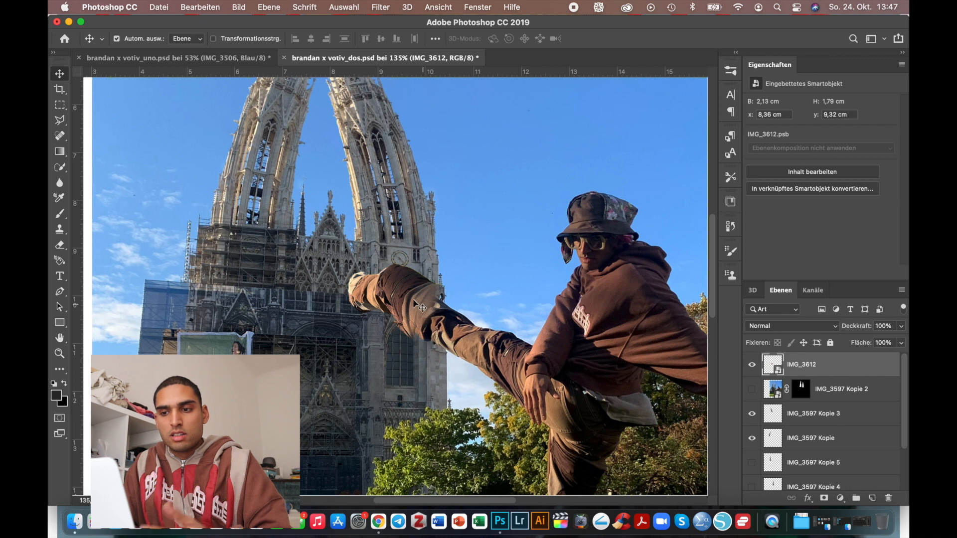
key(super+t)
drag(449, 257, 436, 282)
key(Return)
Duplicate the leg piece twice and hide the spare smart object copies
drag(409, 311, 499, 288)
scroll(396, 286, up, 3)
mouse_move(400, 299)
mouse_down()
mouse_move(387, 284)
mouse_move(350, 284)
mouse_move(409, 314)
mouse_move(485, 259)
mouse_up()
click(752, 389)
Rasterize the leg piece on IMG_3612 and erase its cuff end
click(393, 315)
key(e)
click(398, 296)
key(Return)
mouse_move(369, 299)
mouse_down()
mouse_move(394, 321)
mouse_move(398, 309)
mouse_up()
key(Return)
Free-transform the leg piece joining the trousers, and scale down the duplicate piece that extends the leg
click(434, 325)
key(super+t)
drag(461, 369, 484, 360)
key(Return)
drag(387, 289, 388, 296)
key(super+t)
drag(434, 267, 373, 280)
scroll(396, 287, up, 5)
key(Return)
Refine the size and position of IMG_3612 and IMG_3612 Kopie 3 so both pieces line up with the raised leg
click(442, 347)
key(super+t)
drag(499, 275, 511, 266)
drag(436, 347, 426, 353)
key(Return)
drag(376, 284, 362, 304)
click(433, 344)
key(super+t)
drag(499, 270, 491, 277)
key(Return)
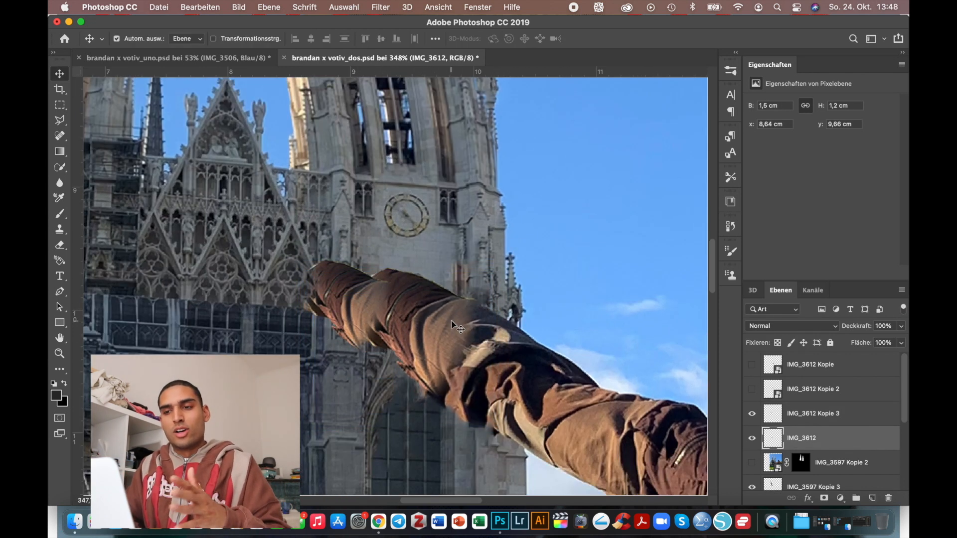
Duplicate the end piece of the leg, move the copy beyond the tip and scale it to 80.59% to taper the leg
drag(358, 305, 333, 263)
key(super+t)
alt+drag(373, 221, 360, 230)
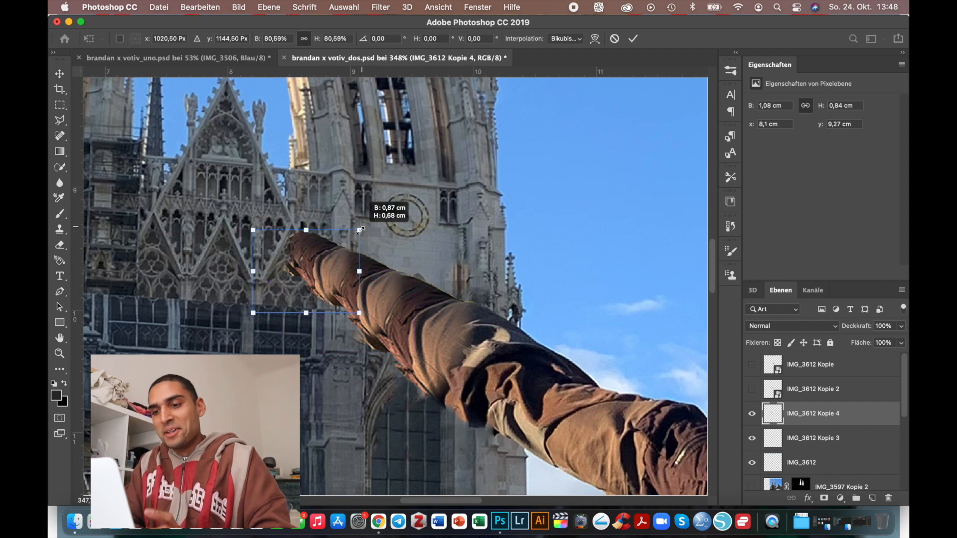
scroll(317, 273, down, 5)
scroll(372, 285, up, 7)
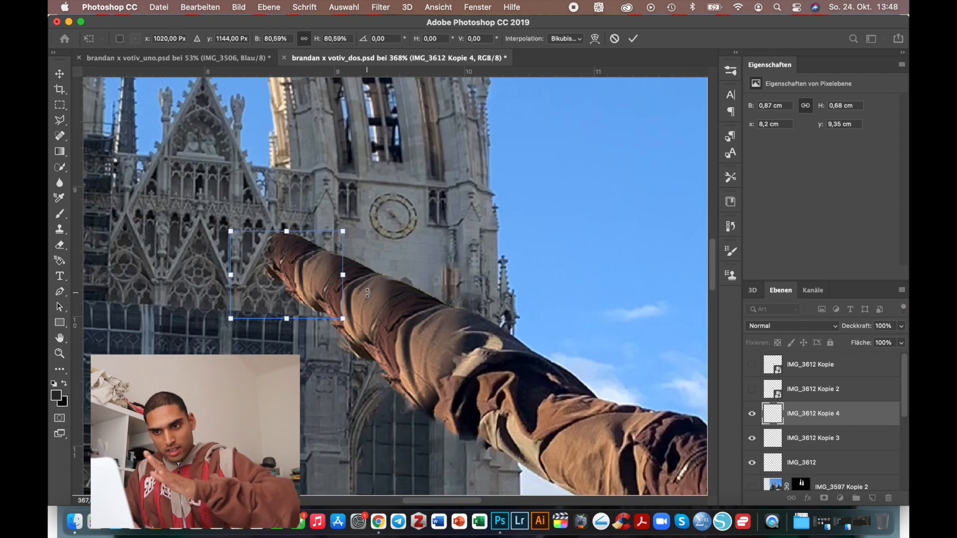
key(Return)
Adjust the IMG_3612 piece's shape and shift it slightly to fit the joint with the trousers
click(422, 362)
super+drag(512, 480, 554, 457)
drag(413, 352, 397, 352)
key(Return)
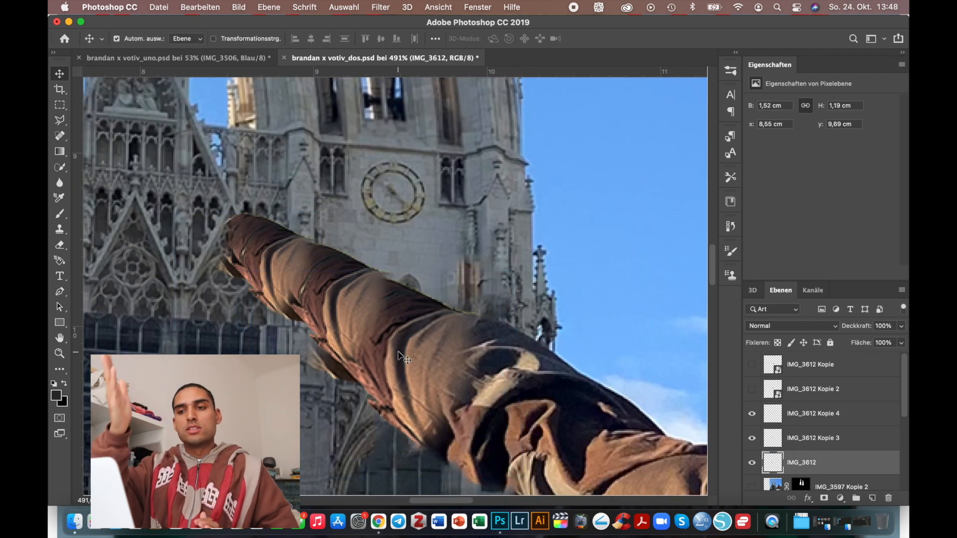
Set up the Eraser with a brush size of 68 for cleaning the leg pieces
click(306, 389)
click(128, 41)
double_click(107, 207)
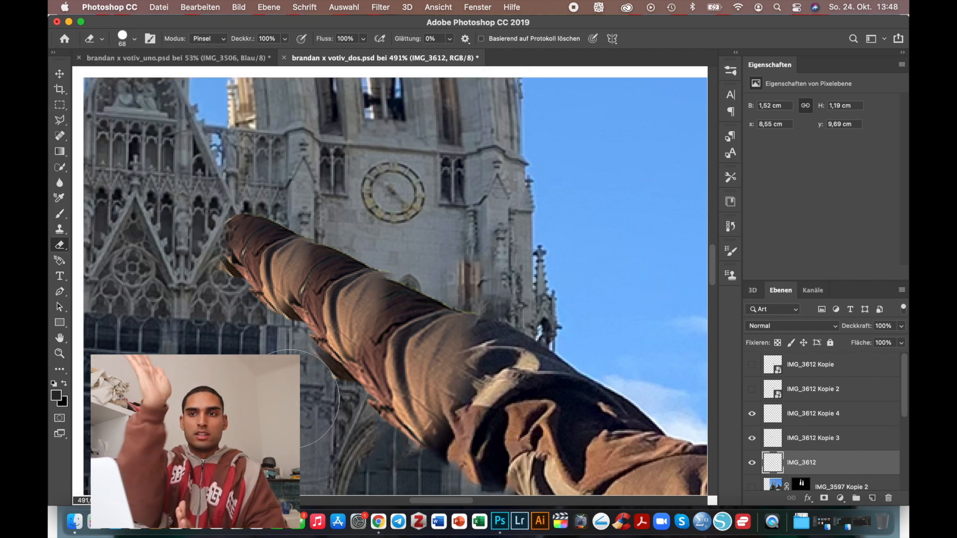
Rotate the IMG_3612 Kopie 3 piece by 5.61° so that it follows the line of the raised leg
key(v)
super+click(349, 348)
key(super+t)
drag(349, 348, 339, 352)
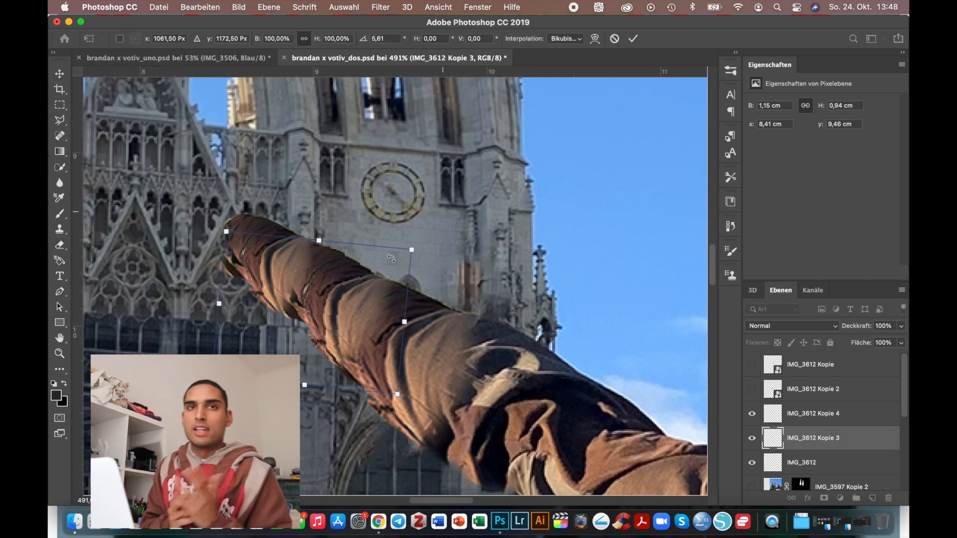
key(Return)
Free-transform the end piece IMG_3612 Kopie 4 and shift it slightly to line up with the leg
super+click(271, 252)
scroll(271, 252, down, 1)
key(super+r)
key(super+t)
drag(334, 199, 337, 202)
key(Return)
drag(271, 273, 275, 269)
key(super+t)
alt+drag(326, 211, 322, 215)
key(Return)
scroll(273, 263, down, 10)
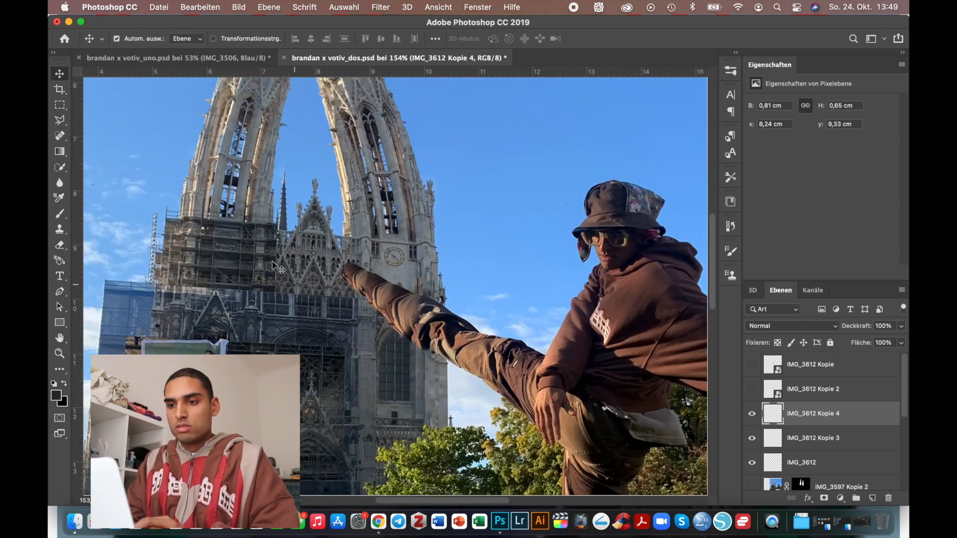
Extend the leg tip with further duplicates, scaling Kopie 6 to 79.79% with 8.35° rotation and Kopie 7 to 73.70%
scroll(287, 312, up, 10)
drag(287, 312, 201, 253)
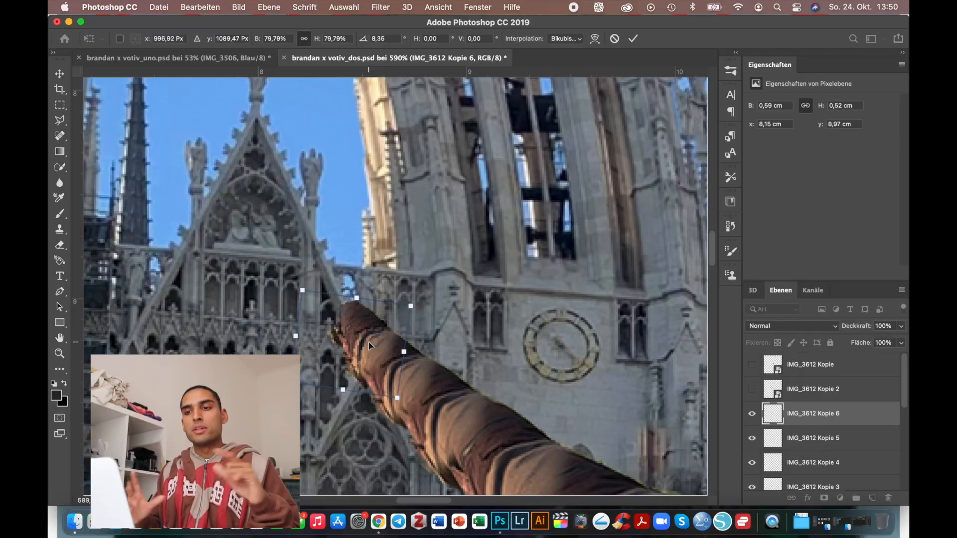
drag(359, 299, 374, 287)
drag(358, 311, 357, 302)
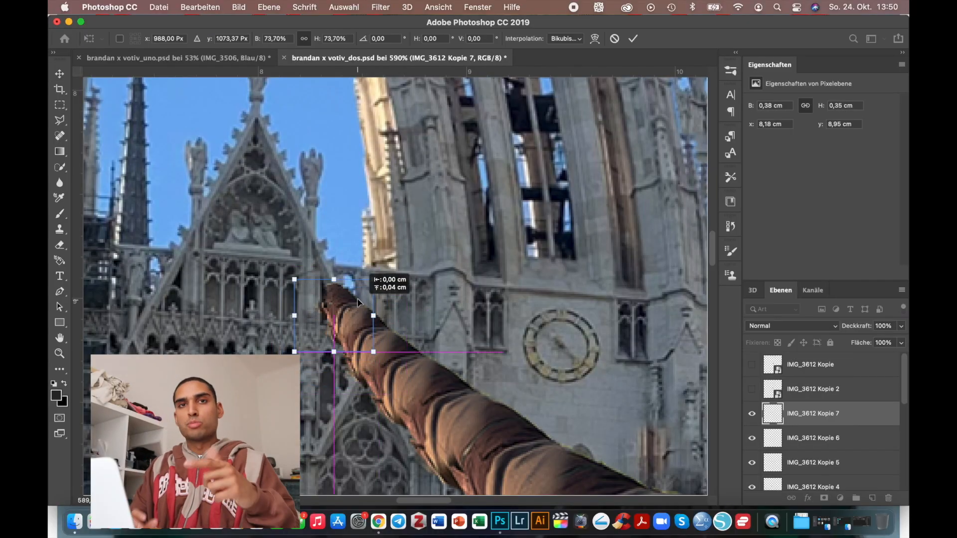
key(Return)
Select the four layers IMG_3612 Kopie 4 to Kopie 7 and duplicate them together beyond the leg's tip
scroll(355, 296, down, 8)
scroll(337, 306, up, 5)
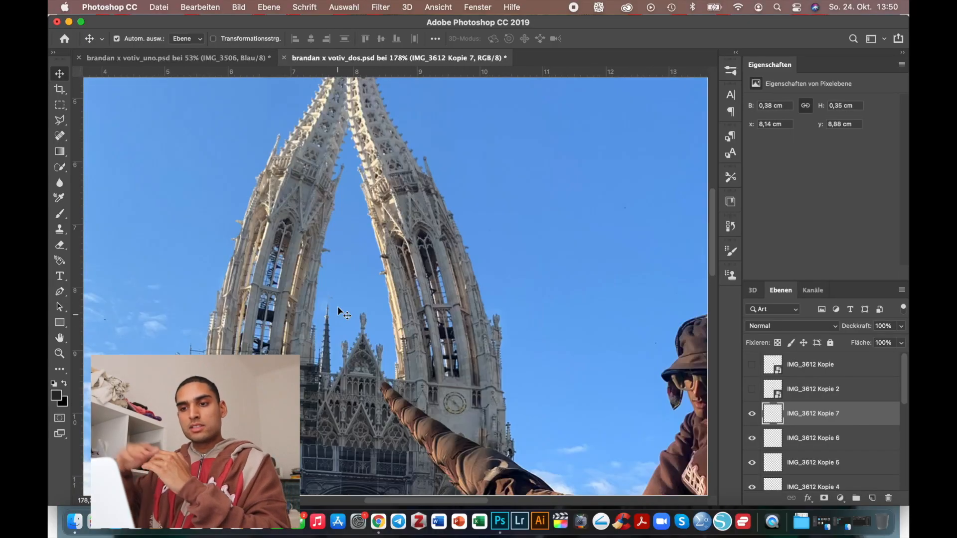
scroll(336, 306, up, 3)
scroll(837, 407, down, 2)
super+click(837, 398)
super+click(837, 422)
super+click(837, 446)
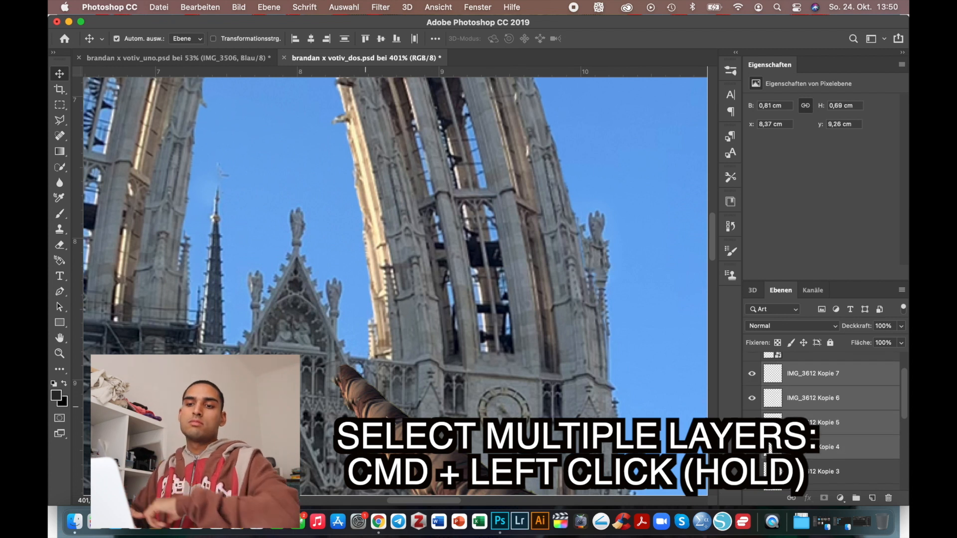
drag(394, 431, 291, 324)
Scale the four duplicated pieces to 37.77%, rotate them 12.60° and fit them onto the leg's tip
key(super+t)
drag(361, 250, 326, 292)
drag(311, 338, 338, 366)
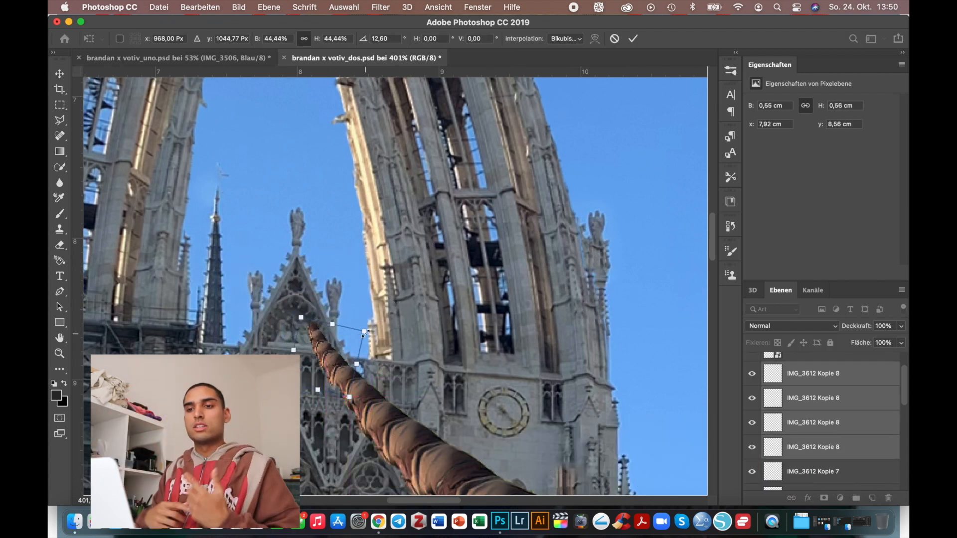
drag(336, 368, 342, 382)
scroll(348, 383, down, 4)
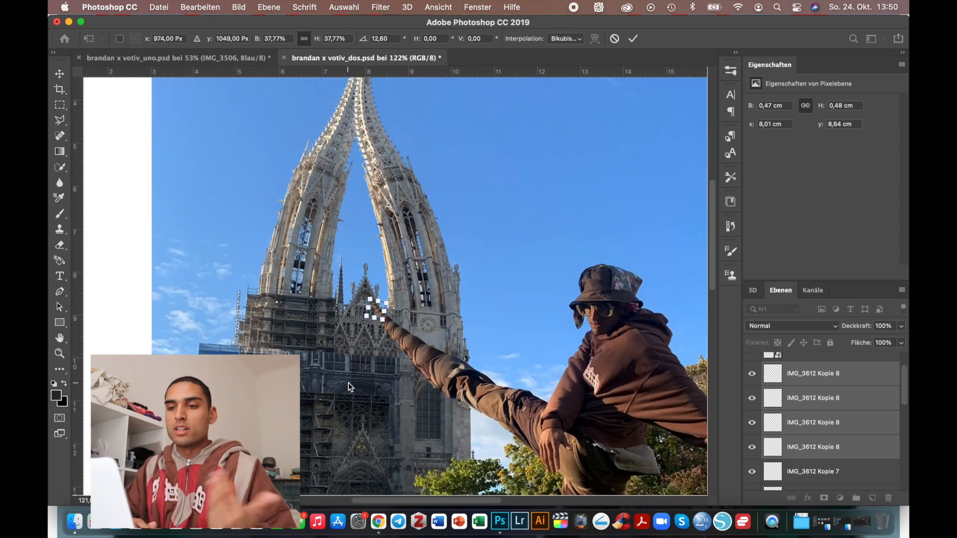
scroll(393, 289, up, 4)
scroll(393, 289, down, 3)
key(Return)
Show the hidden layer IMG_3612 Kopie 2 and move its trouser piece up to the leg's tip
scroll(379, 312, up, 5)
scroll(428, 323, down, 2)
scroll(758, 378, up, 2)
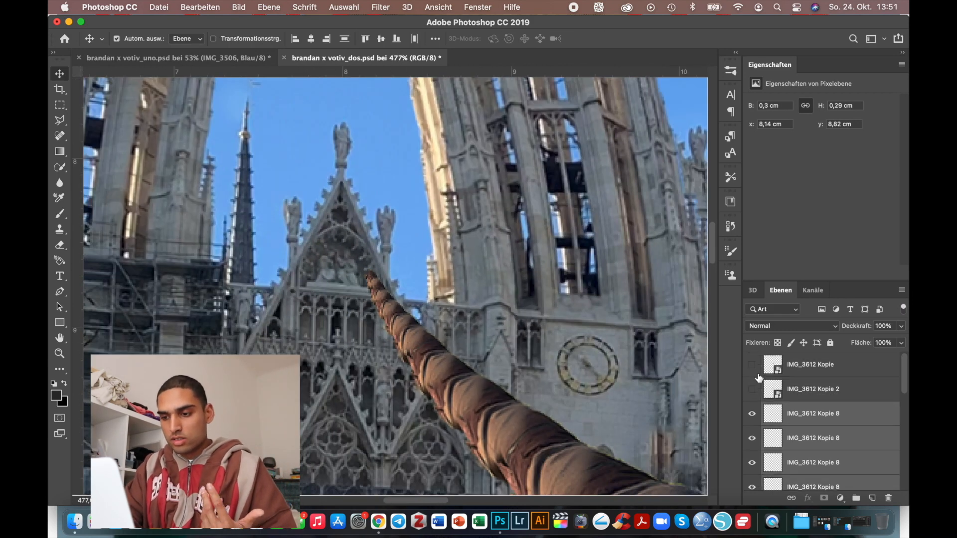
click(751, 388)
scroll(607, 362, down, 2)
drag(622, 348, 379, 232)
scroll(378, 232, down, 3)
scroll(379, 231, up, 4)
key(super+t)
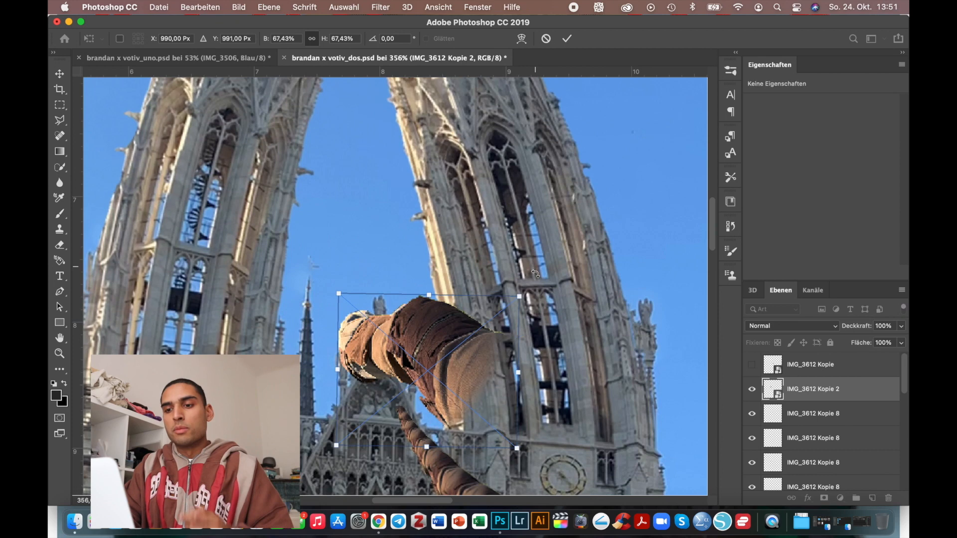
key(Return)
Scale the IMG_3612 Kopie 2 piece down to the width of the thin leg tip and place it there
click(530, 247)
scroll(414, 373, up, 2)
scroll(414, 373, up, 2)
key(super+t)
drag(542, 175, 443, 329)
scroll(443, 329, down, 2)
drag(454, 260, 440, 283)
key(Return)
Duplicate the small tip piece upward and adjust the copy's position to continue the thin leg
scroll(437, 321, down, 5)
scroll(379, 219, up, 6)
scroll(387, 224, down, 3)
alt+drag(397, 242, 397, 223)
mouse_move(396, 224)
mouse_down()
mouse_move(387, 223)
mouse_move(389, 212)
mouse_up()
key(Return)
scroll(449, 251, down, 7)
scroll(453, 279, up, 6)
scroll(335, 174, up, 3)
Duplicate the topmost small piece twice, placing each copy slightly higher along the church gable
key(e)
click(130, 39)
key(v)
click(390, 377)
alt+drag(391, 378, 386, 362)
alt+drag(386, 362, 381, 348)
Free-transform the small piece IMG_3612 Kopie 11 so it follows the bend of the thin leg
click(390, 365)
click(380, 341)
click(394, 384)
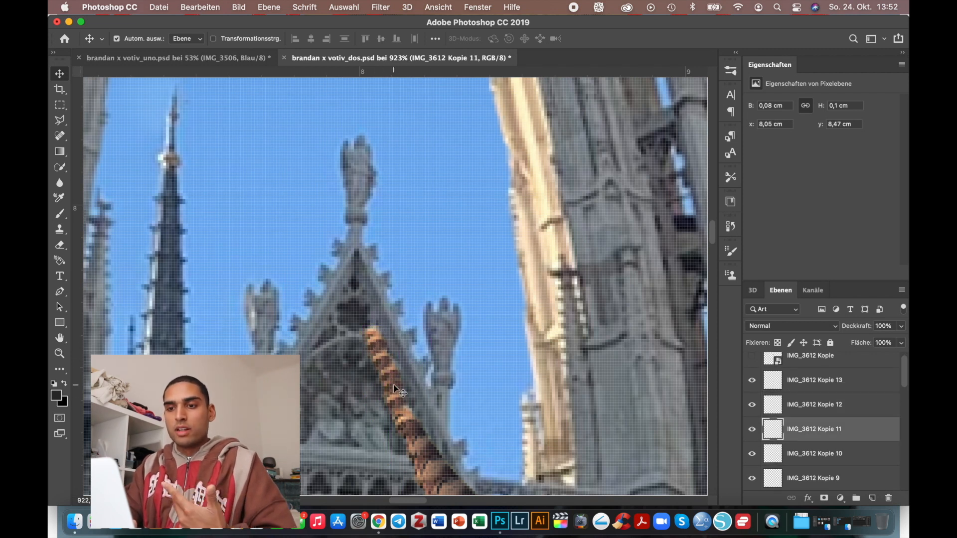
scroll(393, 384, up, 2)
key(super+t)
drag(427, 339, 420, 328)
key(Return)
Refine the small pieces at the upper end of the thin leg, rotating IMG_3612 Kopie 13 by 4.10°
click(380, 368)
key(super+t)
key(Return)
click(375, 351)
key(super+t)
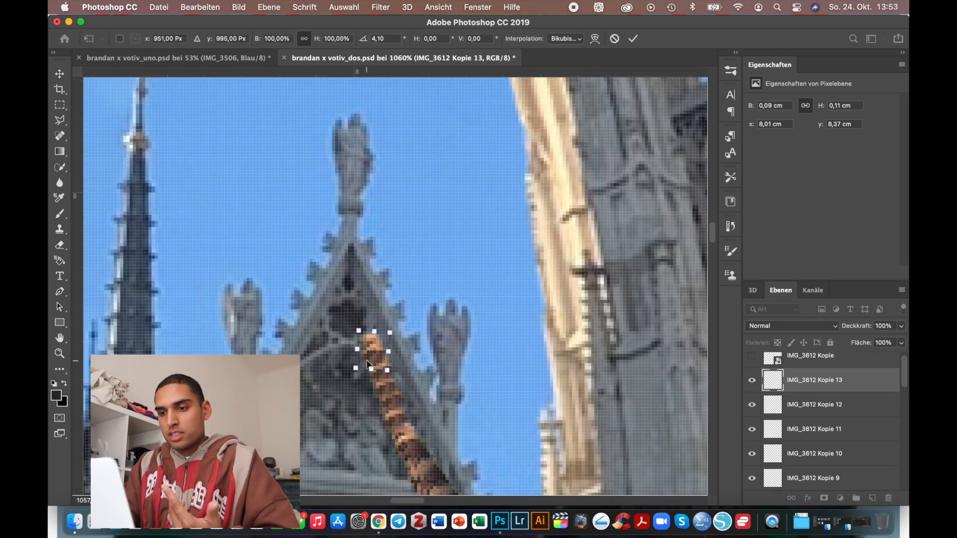
key(Return)
Lengthen the thin leg toward the gable's peak with duplicates of its top piece, up to IMG_3612 Kopie 15
alt+drag(358, 305, 359, 306)
scroll(479, 314, down, 10)
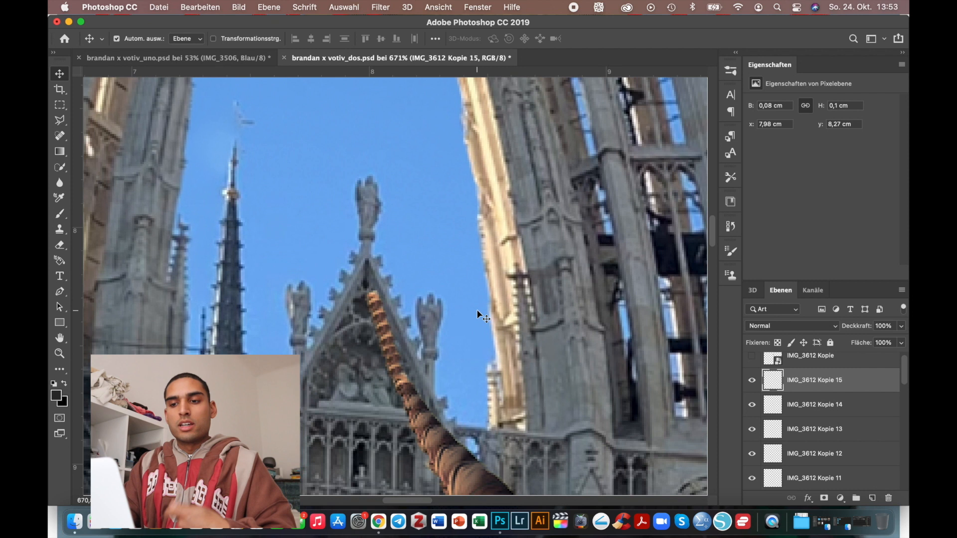
scroll(394, 288, up, 8)
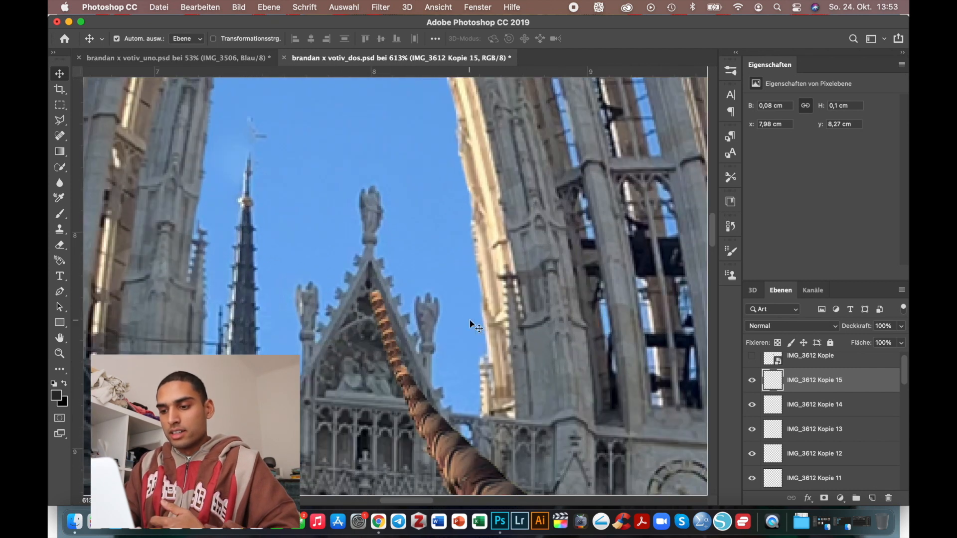
Go through the small pieces on the gable one by one and refine how they overlap
click(447, 360)
click(394, 361)
click(391, 352)
click(387, 347)
click(386, 337)
click(382, 324)
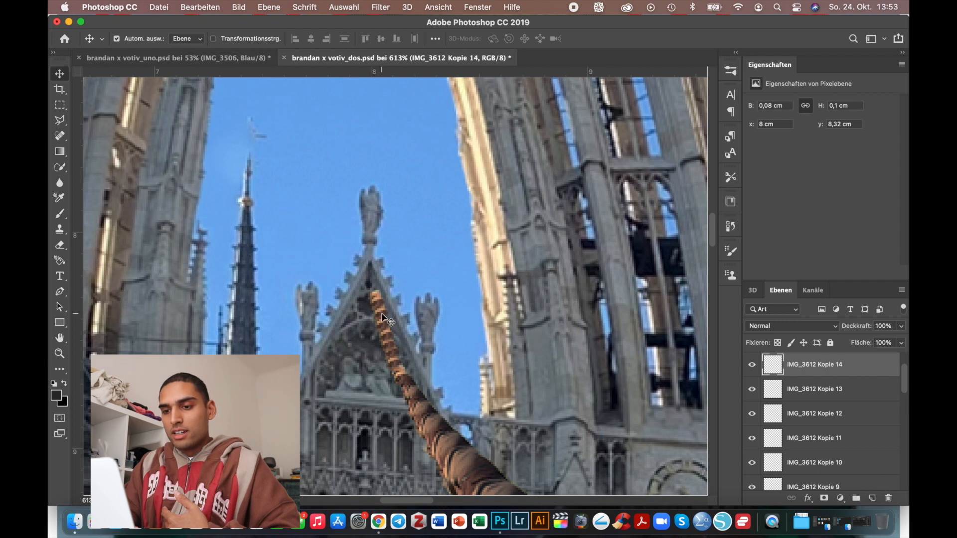
Select the four layers IMG_3612 Kopie 11 to Kopie 14 and duplicate the set twice upward past the gable's peak
scroll(559, 273, down, 4)
scroll(560, 274, up, 5)
scroll(833, 415, down, 2)
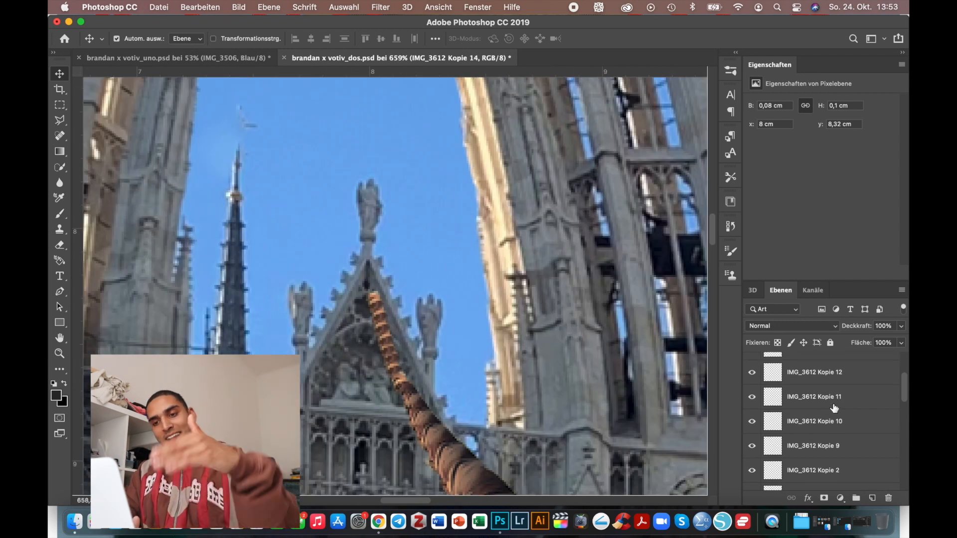
shift+click(831, 404)
drag(372, 302, 360, 260)
scroll(408, 290, up, 3)
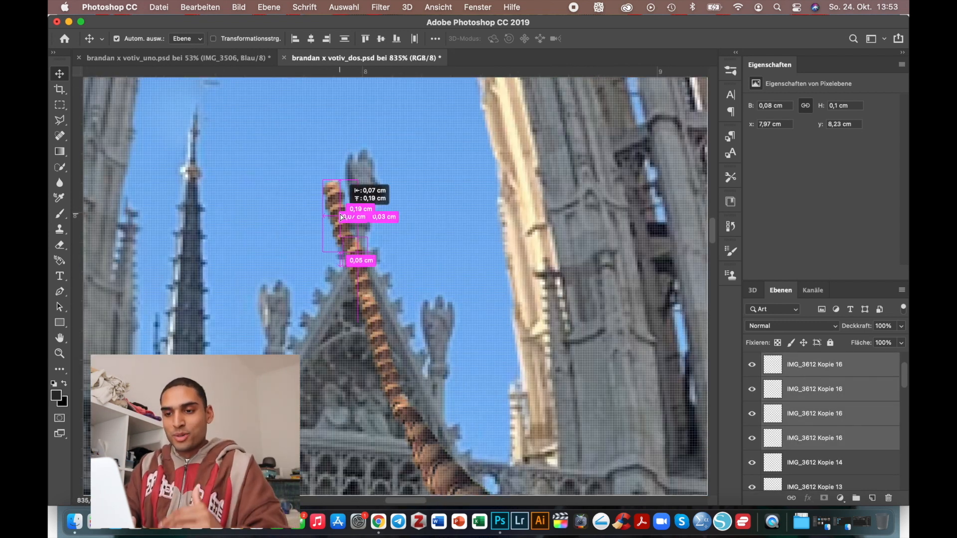
scroll(374, 249, down, 8)
scroll(375, 249, up, 5)
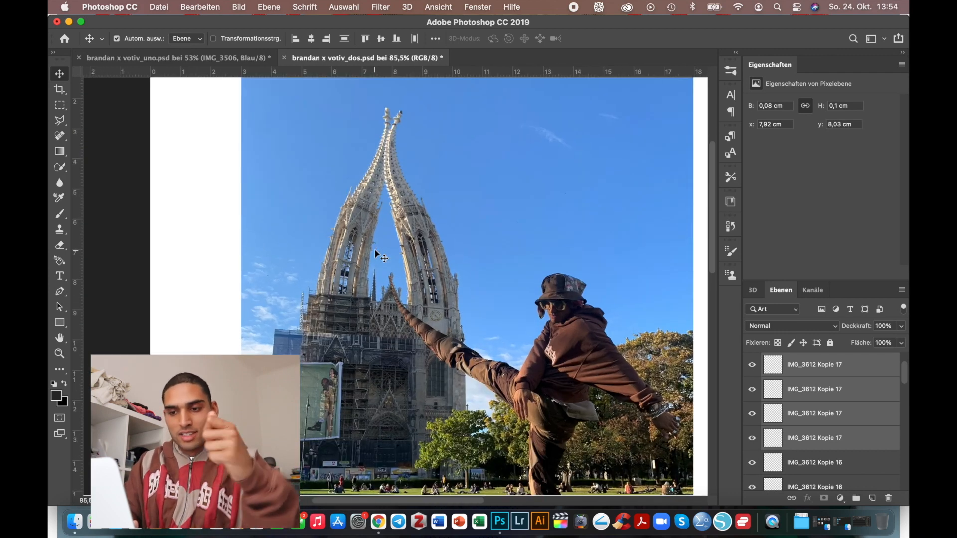
Stretch the topmost IMG_3612 Kopie 17 piece to 137.93% height and skew it 4.12° horizontally
scroll(375, 248, up, 4)
click(375, 248)
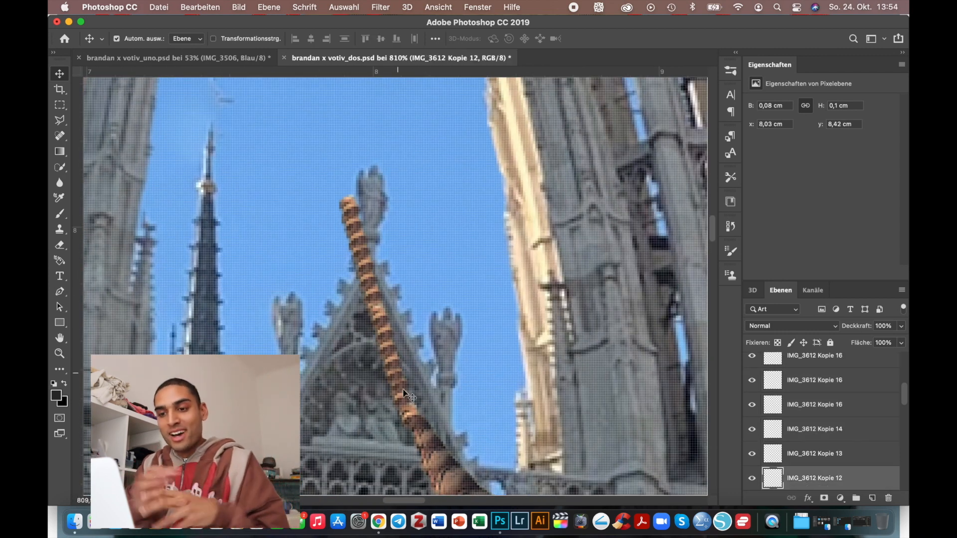
click(350, 200)
key(super+t)
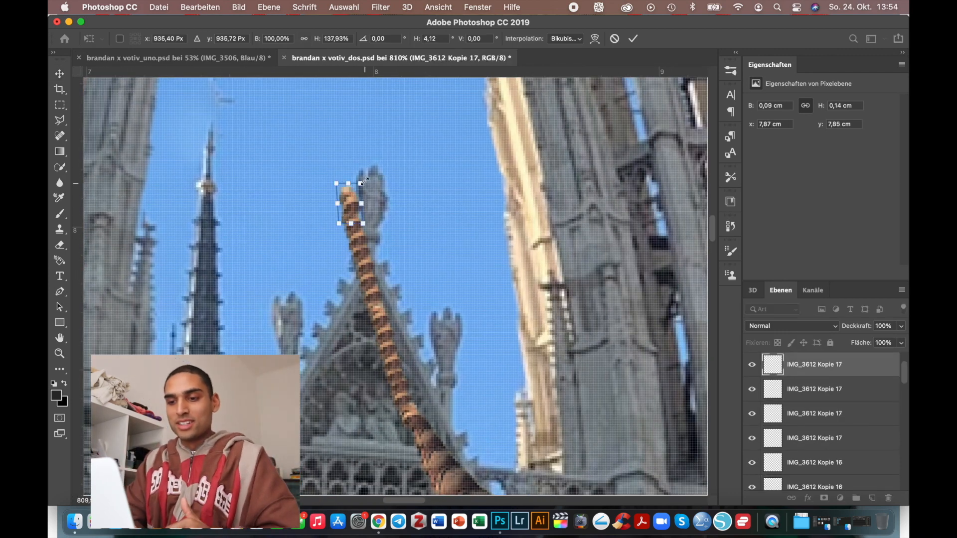
key(Return)
scroll(395, 223, down, 3)
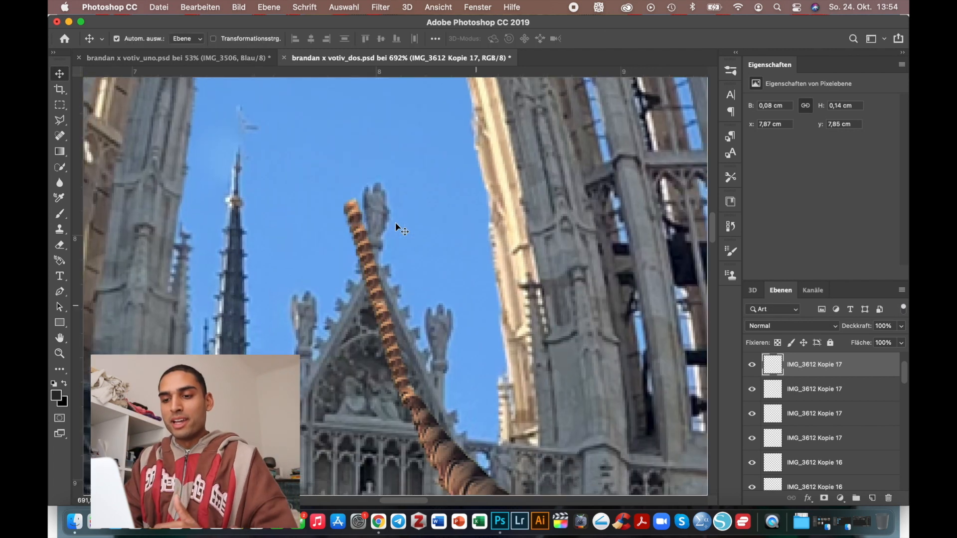
Fine-tune the small pieces in front of the gable and put IMG_3612 Kopie 15 on top of the stack
scroll(391, 325, up, 4)
click(389, 357)
scroll(389, 356, up, 3)
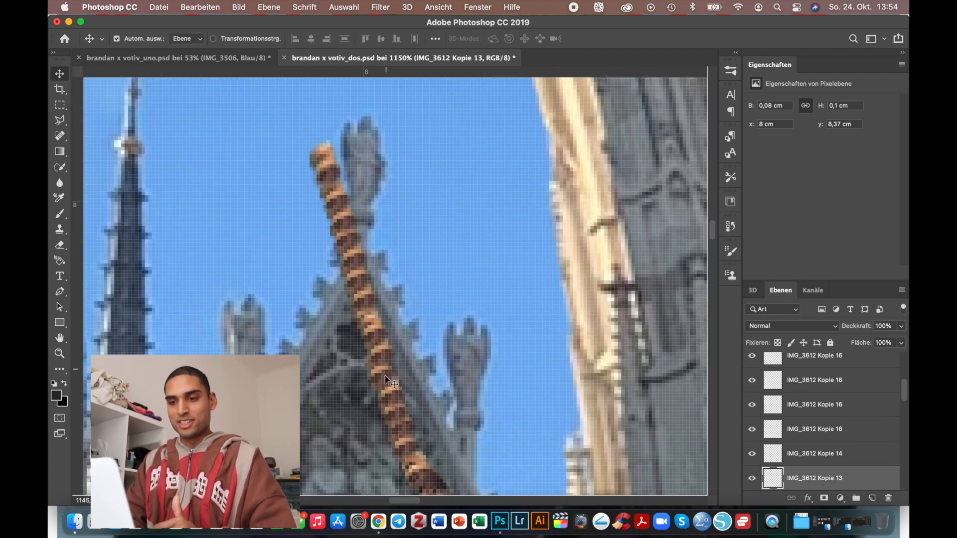
click(382, 351)
click(373, 331)
click(366, 304)
click(364, 314)
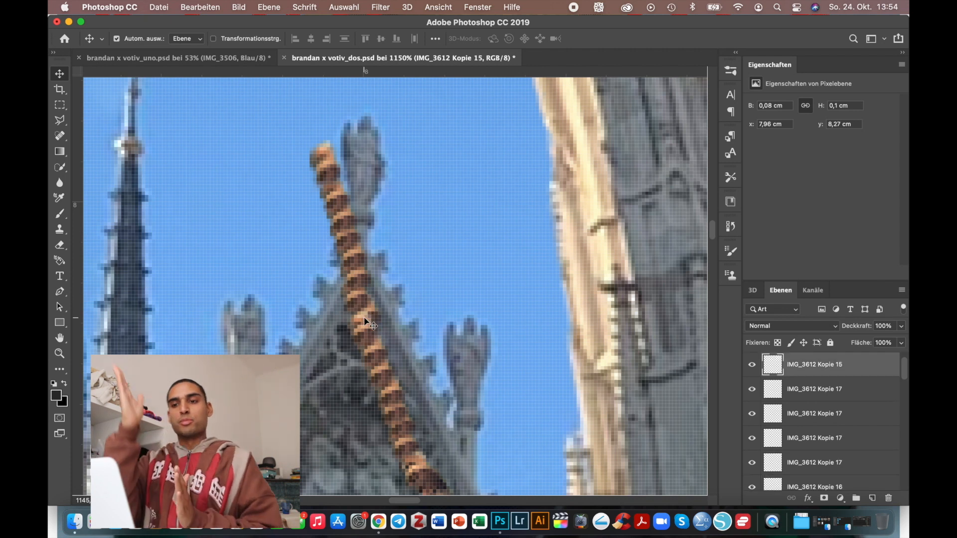
scroll(364, 318, down, 10)
scroll(369, 323, down, 2)
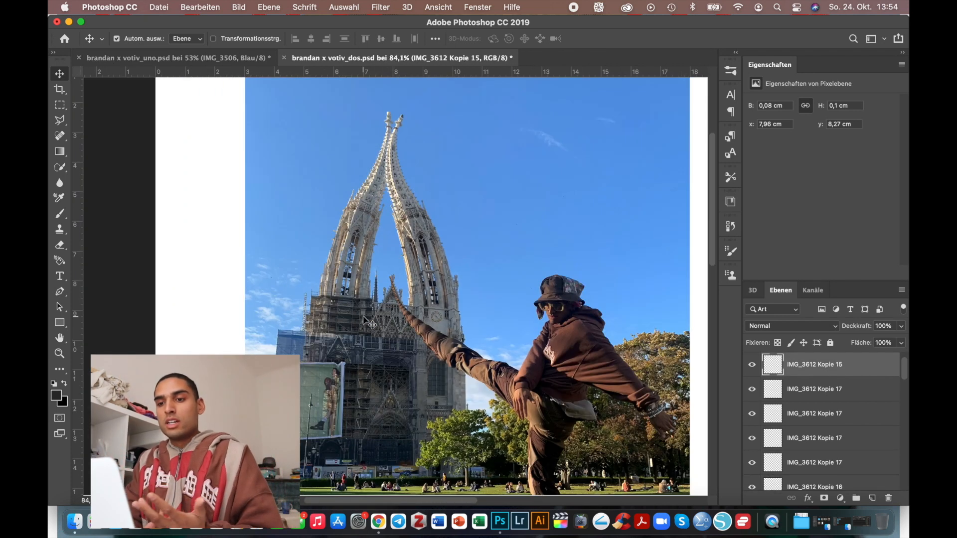
Adjust the uppermost small pieces and continue the rope of duplicates up the tower to the joined spires
scroll(363, 317, up, 8)
click(372, 392)
click(369, 377)
click(368, 368)
click(363, 355)
click(358, 343)
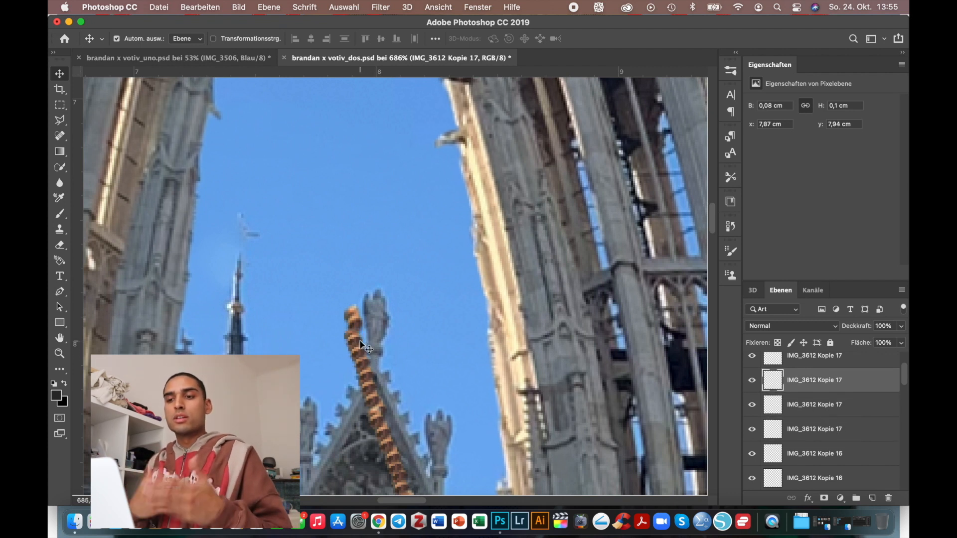
click(353, 330)
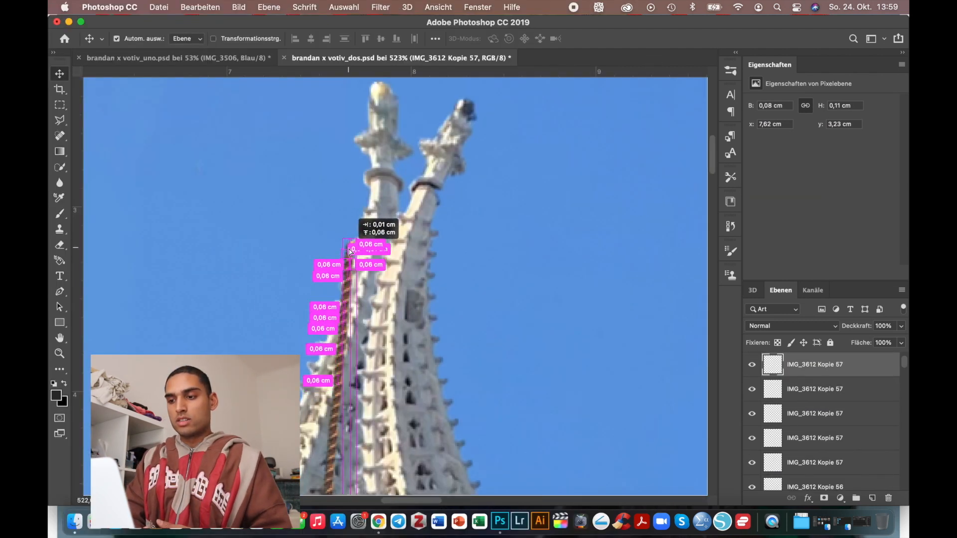
Duplicate the rope's top piece to the outer edge of the right spire and flip the copy
scroll(329, 264, up, 3)
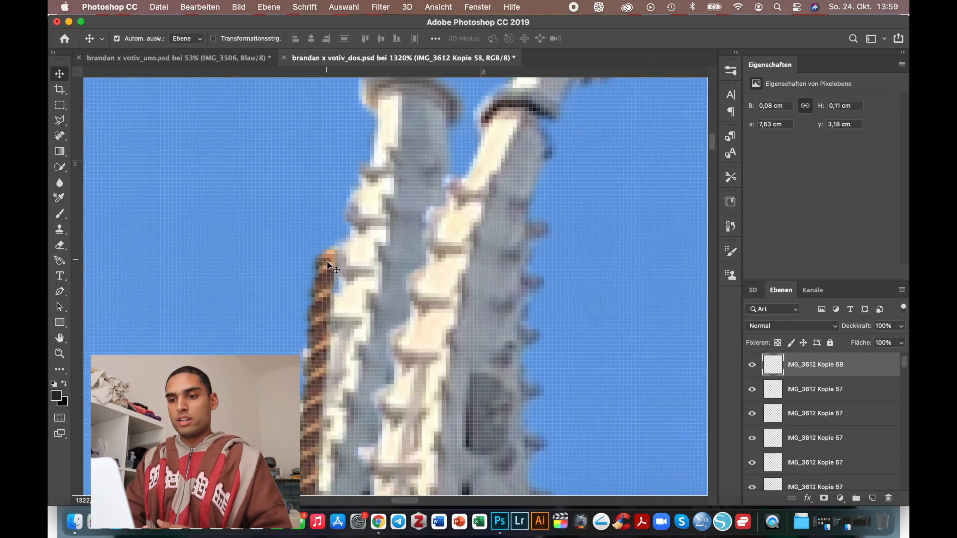
double_click(330, 277)
drag(331, 277, 500, 308)
click(199, 7)
mouse_move(261, 271)
click(408, 410)
click(199, 7)
mouse_move(261, 271)
click(408, 398)
Rotate the flipped rope piece and place a copy beside it to start the loop around the spires
key(super+t)
drag(554, 265, 562, 313)
drag(510, 300, 488, 301)
key(Return)
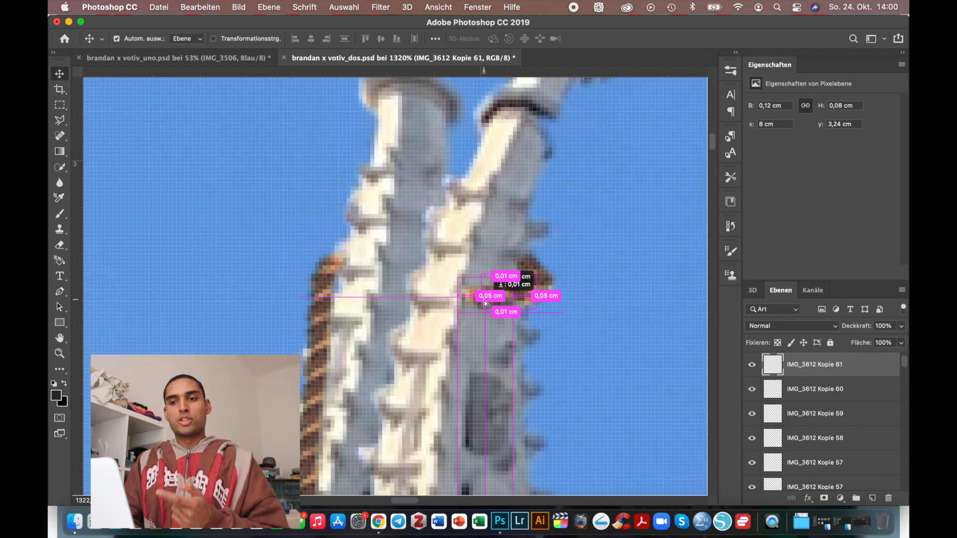
Continue the rope loop with rotated duplicates across both spires until it reaches the vertical rope's end
key(Return)
drag(451, 294, 361, 269)
key(Return)
click(374, 264)
key(Left)
key(super+z)
key(super)
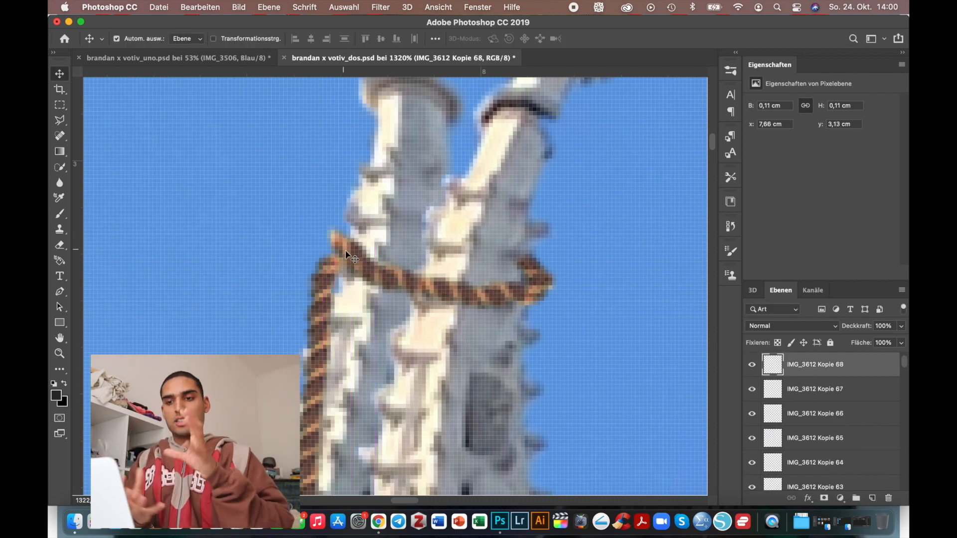
key(Return)
Duplicate the loop's last piece upward at the left spire's edge and flip the copy
alt+drag(343, 246, 343, 222)
click(199, 7)
mouse_move(273, 271)
click(418, 419)
Set the Eraser's brush size to 1 for the flipped rope piece, and return to the Move tool
click(124, 38)
drag(129, 77, 117, 77)
key(Return)
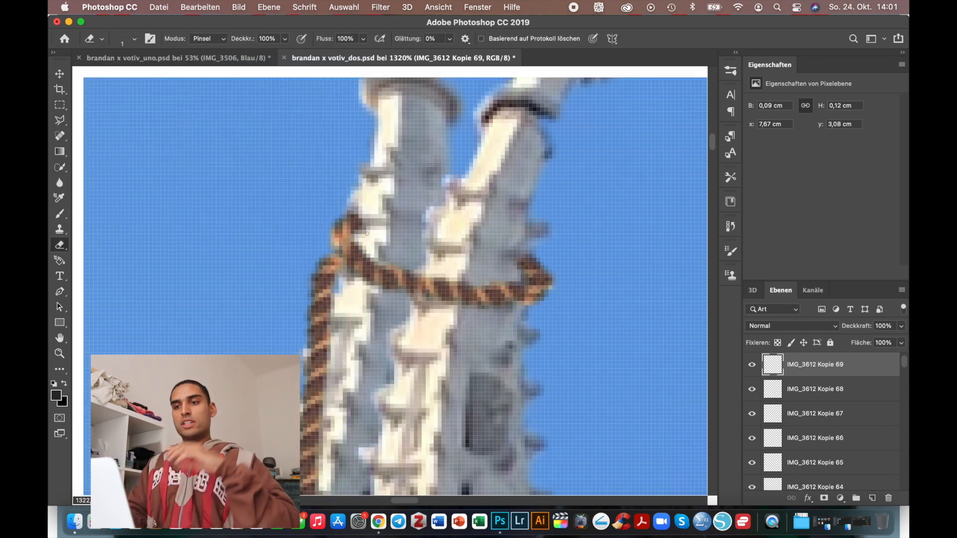
key(v)
Duplicate the end piece of the rope downward at the right spire's edge and move the copy lower in the layer stack
scroll(386, 230, down, 10)
scroll(386, 230, up, 4)
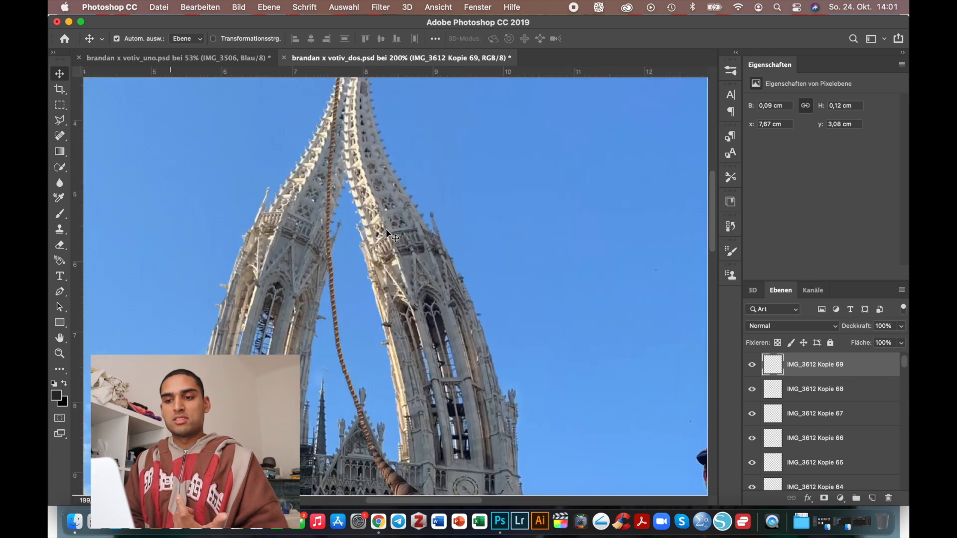
scroll(386, 229, up, 7)
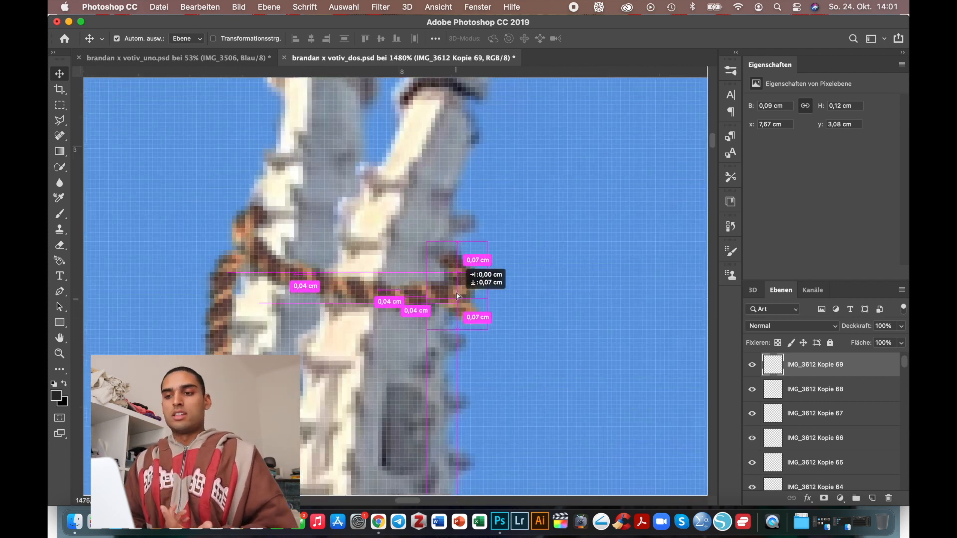
drag(458, 296, 469, 307)
drag(867, 480, 848, 455)
drag(847, 446, 842, 465)
drag(837, 446, 829, 469)
Duplicate the rope piece again, flip the copy and rotate it about 48° to turn the rope back toward the left spire
drag(472, 306, 469, 330)
click(200, 7)
mouse_move(279, 269)
click(449, 406)
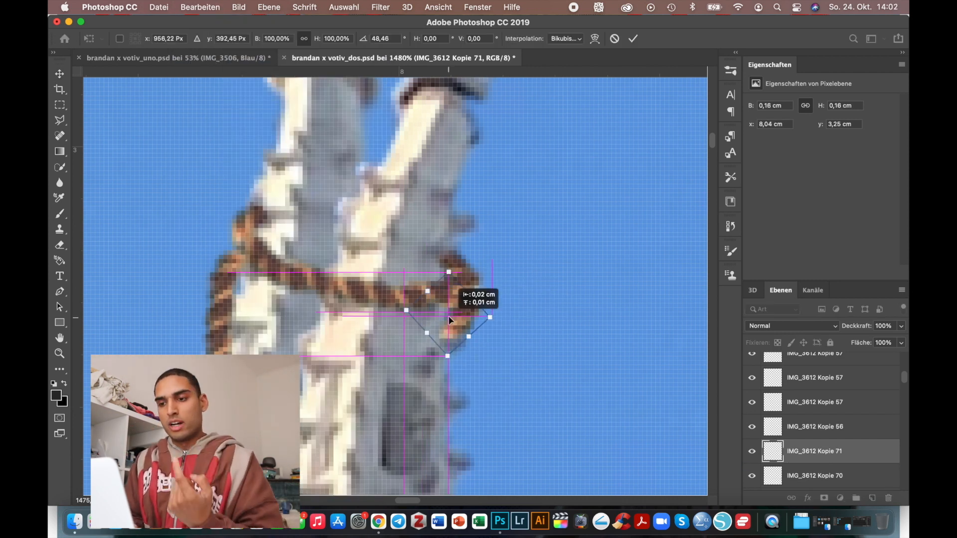
key(Return)
key(Return)
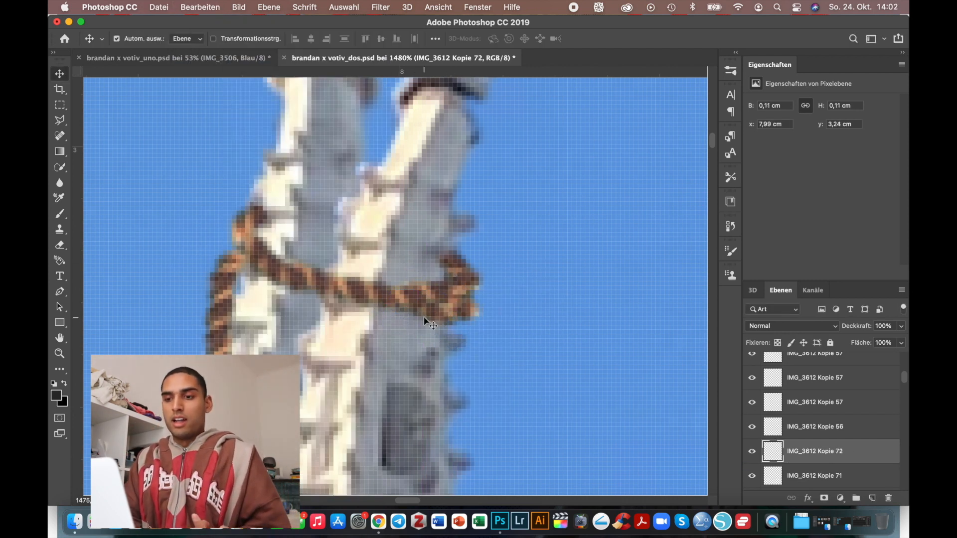
Extend the second rope strand across both spires with duplicates, rotating the upper copies toward the left spire's edge
drag(409, 301, 408, 299)
drag(401, 289, 302, 243)
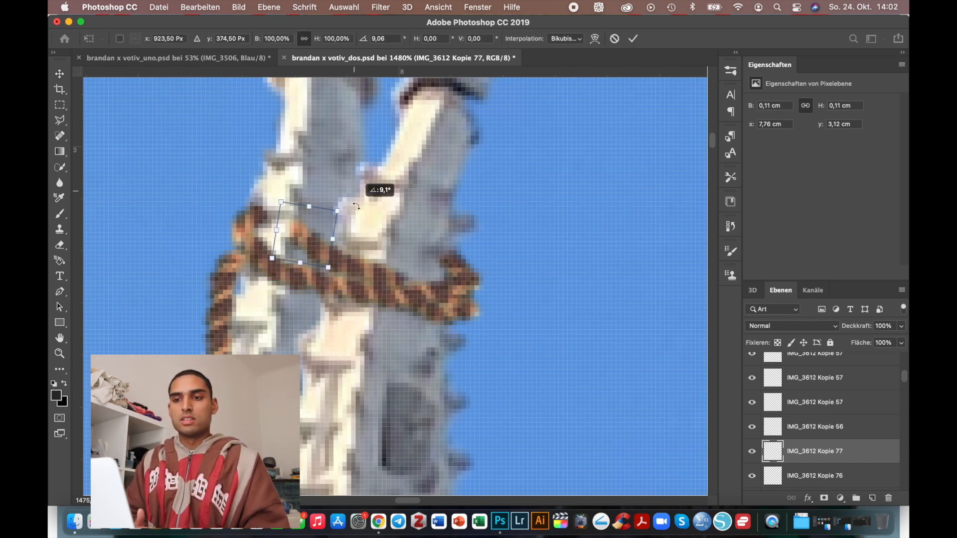
drag(319, 157, 331, 167)
drag(286, 230, 291, 225)
key(Return)
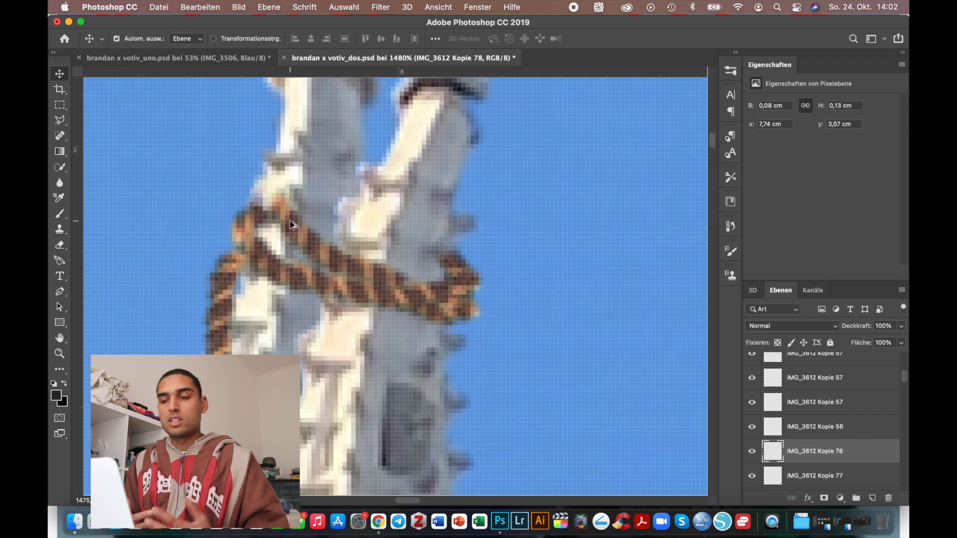
scroll(369, 243, down, 15)
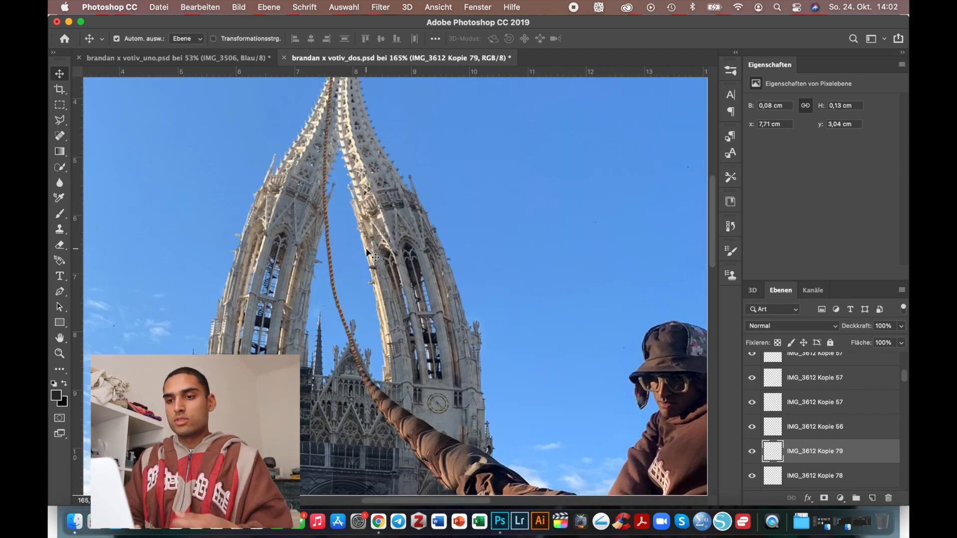
scroll(383, 279, up, 10)
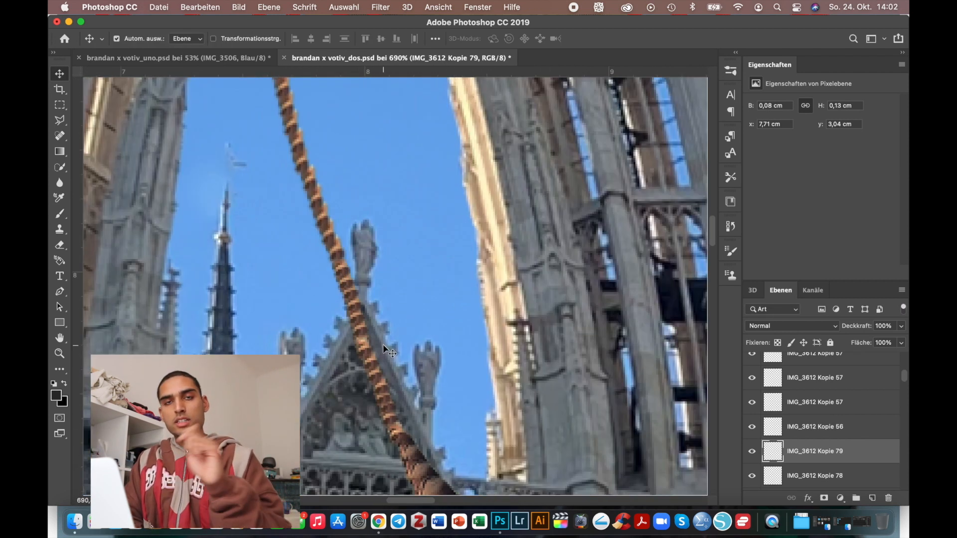
scroll(382, 343, up, 3)
drag(341, 313, 319, 237)
key(super+z)
key(super+z)
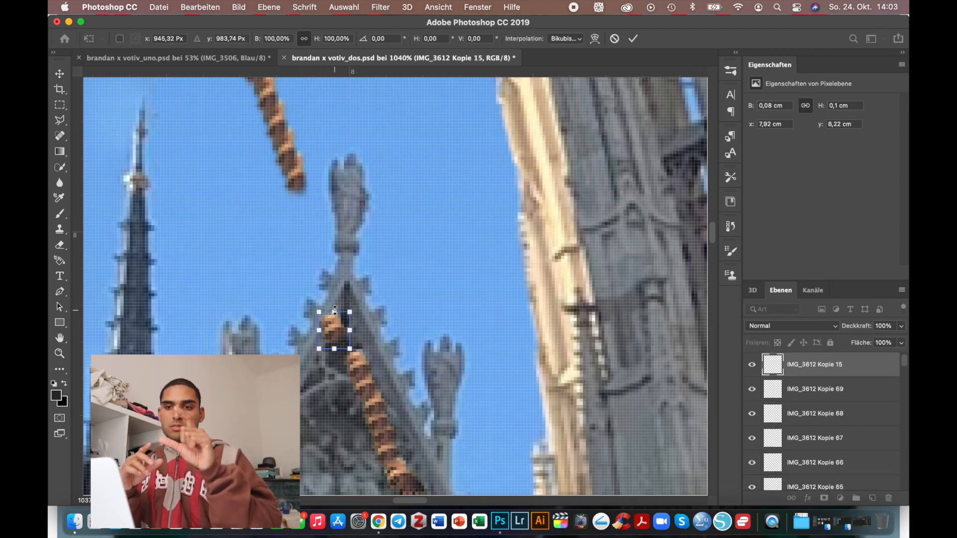
Stretch the rope piece in front of the gable to 169.63% height with a 12.63° horizontal skew, and apply Puppet Warp to it
scroll(349, 326, up, 2)
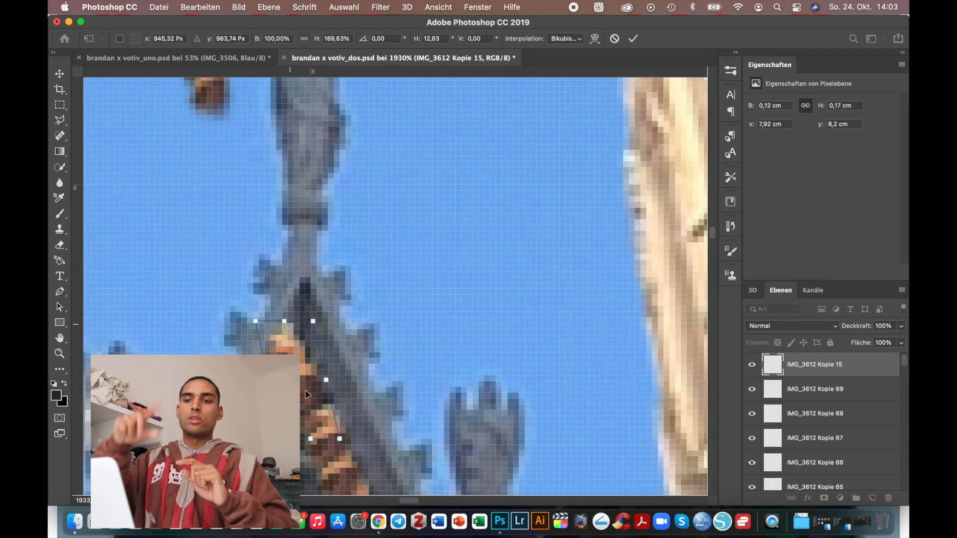
click(200, 7)
click(231, 232)
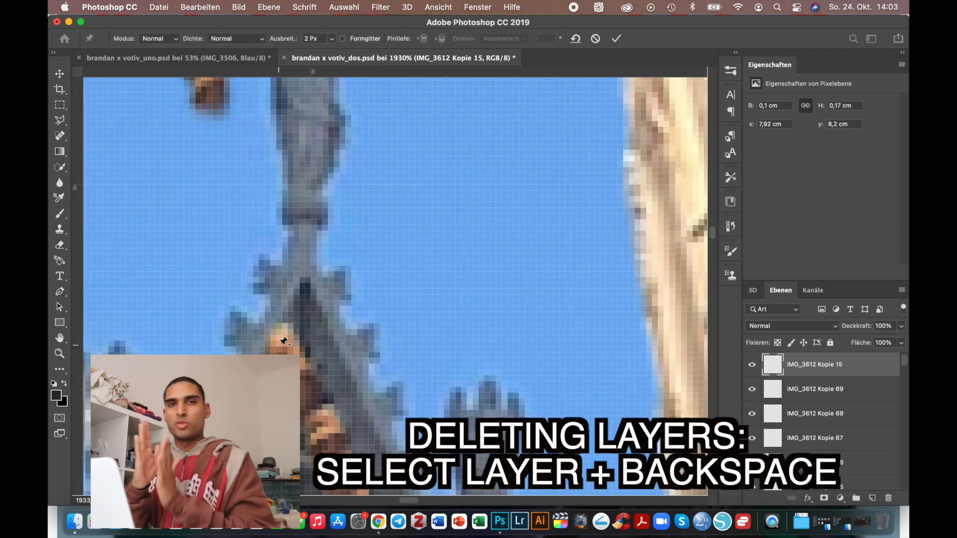
click(616, 38)
Duplicate the reshaped rope piece directly above itself and rotate the copy to follow the rope's curve
right_click(300, 381)
click(303, 389)
drag(301, 392, 288, 309)
key(super+minus)
drag(275, 271, 271, 267)
key(super+t)
drag(318, 197, 324, 202)
key(Return)
Add further rope duplicates above the gable and rotate the newest copy to continue the curve
drag(276, 267, 242, 189)
click(246, 112)
scroll(247, 113, up, 3)
drag(277, 310, 260, 271)
key(super+t)
drag(318, 197, 325, 204)
drag(273, 285, 262, 202)
key(Return)
Bridge the rest of the rope gap between the towers with more duplicates, rotating the upper piece to fit
scroll(279, 235, up, 2)
drag(266, 241, 240, 125)
scroll(239, 188, down, 8)
scroll(399, 355, up, 5)
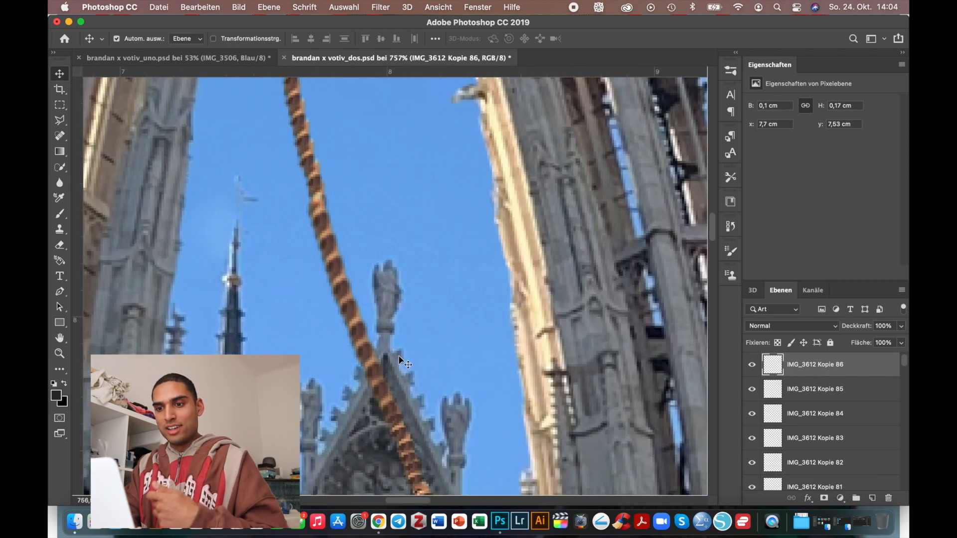
drag(351, 397, 321, 299)
scroll(399, 328, down, 5)
scroll(404, 324, up, 6)
key(ctrl+t)
drag(315, 139, 291, 136)
key(Return)
click(296, 125)
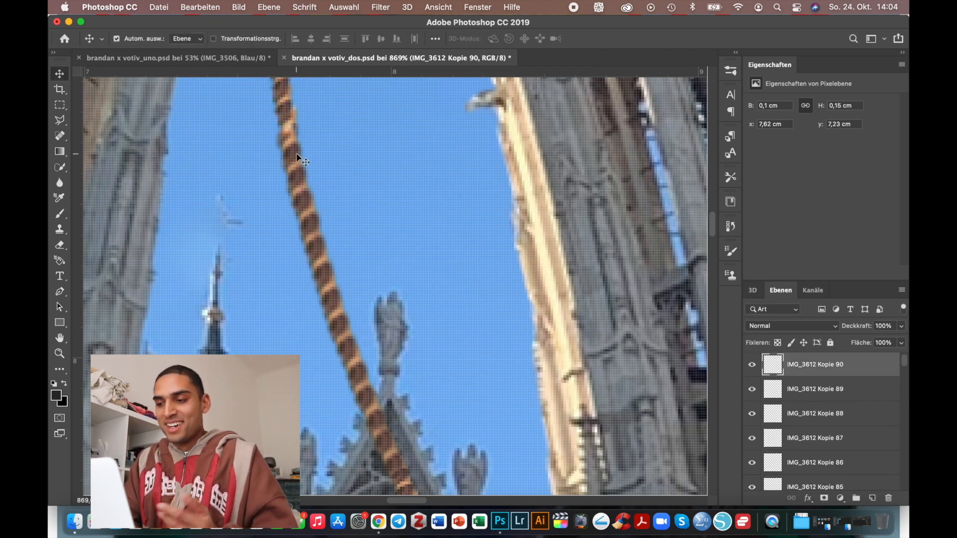
Stretch the rope piece where the trouser taper begins to 147.37% height with a 12.68° horizontal skew
scroll(297, 156, down, 5)
scroll(386, 366, up, 4)
drag(389, 354, 382, 316)
click(374, 313)
key(ctrl+t)
scroll(386, 355, up, 3)
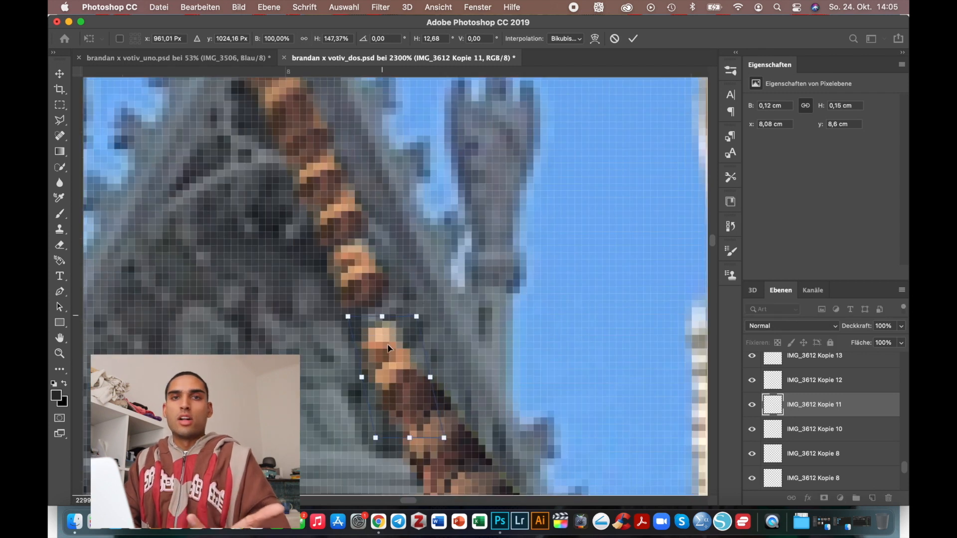
key(Return)
Replace the old rope piece in front of the gable with rotated duplicates of the newly stretched piece
drag(399, 376, 367, 322)
key(super+t)
drag(429, 239, 434, 242)
key(Return)
click(355, 259)
key(BackSpace)
drag(366, 321, 348, 260)
Duplicate and reposition rope pieces above the gable to close the rope's upper section between the towers
scroll(410, 240, up, 4)
scroll(392, 382, down, 3)
drag(432, 432, 464, 319)
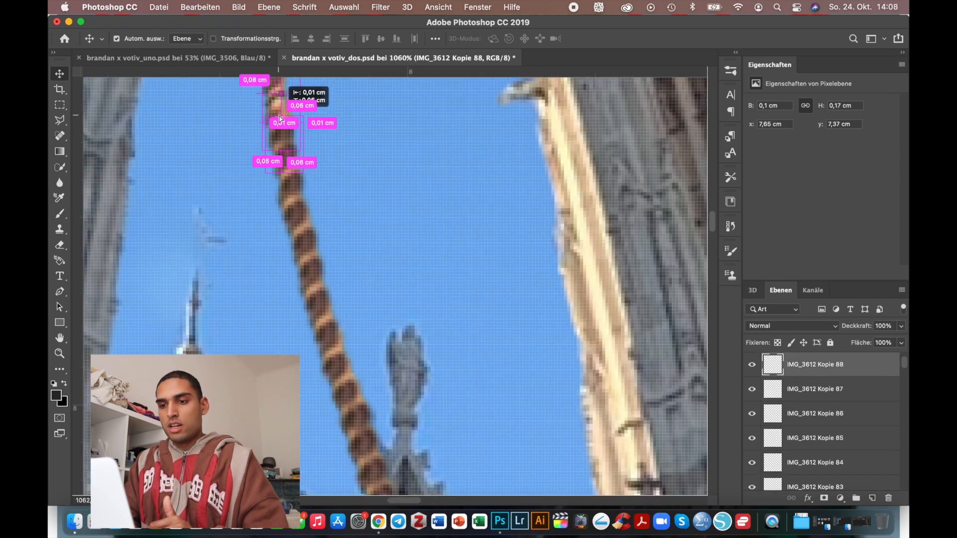
mouse_move(294, 145)
mouse_down()
mouse_move(299, 157)
mouse_move(297, 132)
mouse_up()
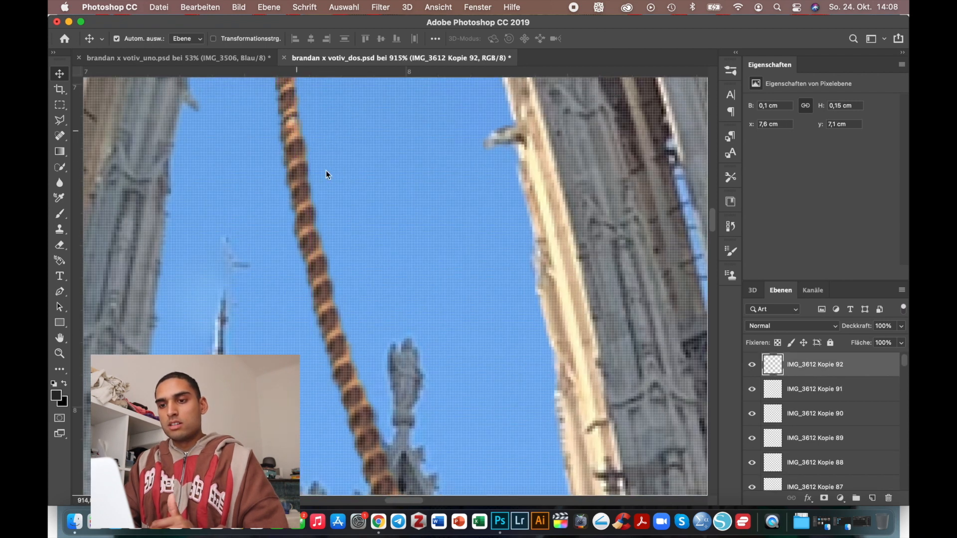
scroll(328, 172, up, 3)
click(338, 258)
Crop the canvas at a 4:5 ratio to the photo, cutting away the white border
scroll(347, 259, down, 5)
scroll(347, 259, down, 8)
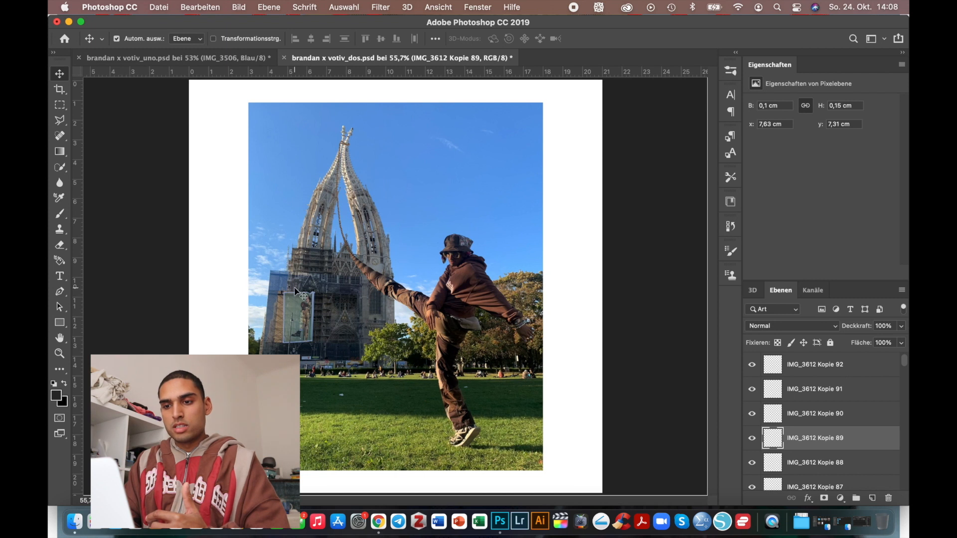
key(c)
drag(246, 80, 241, 95)
mouse_move(550, 478)
mouse_down()
mouse_move(535, 473)
mouse_move(543, 437)
mouse_move(557, 442)
mouse_move(541, 469)
mouse_up()
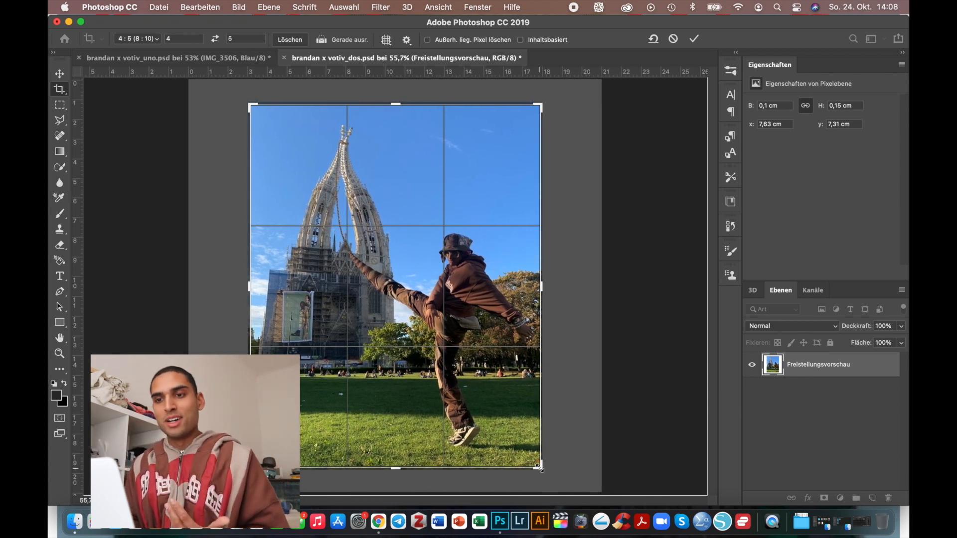
drag(253, 106, 254, 109)
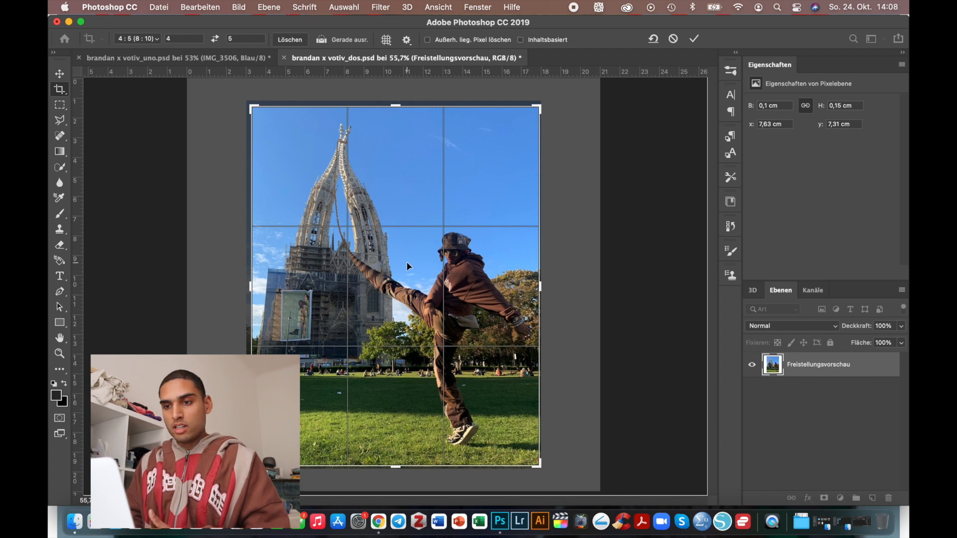
click(694, 39)
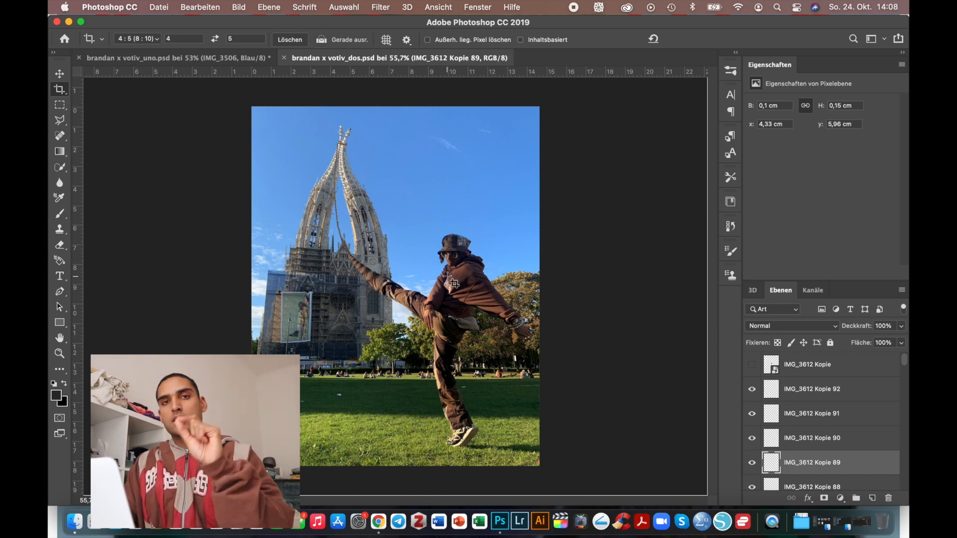
Save the finished composition as a JPEG copy, replacing "dos" with "2" in the file name
key(v)
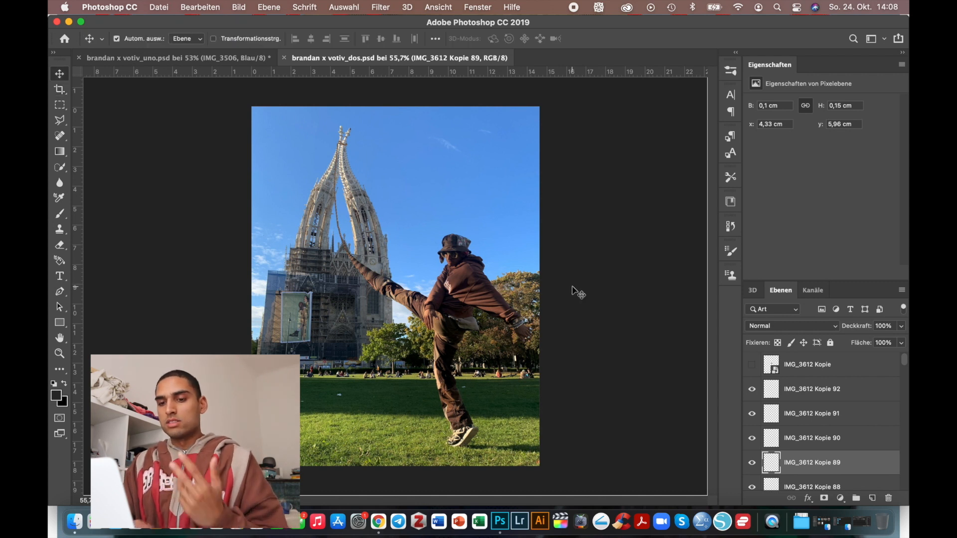
key(super+shift+s)
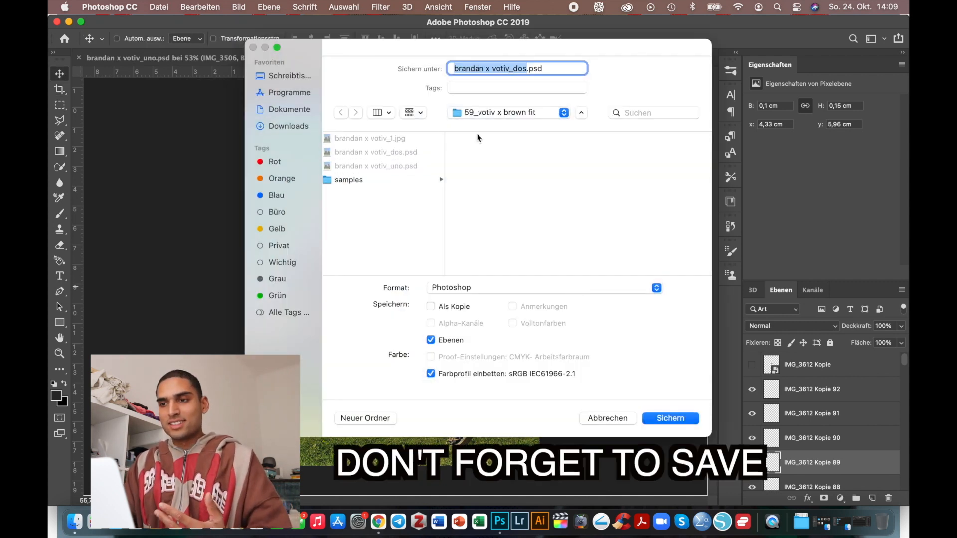
click(525, 68)
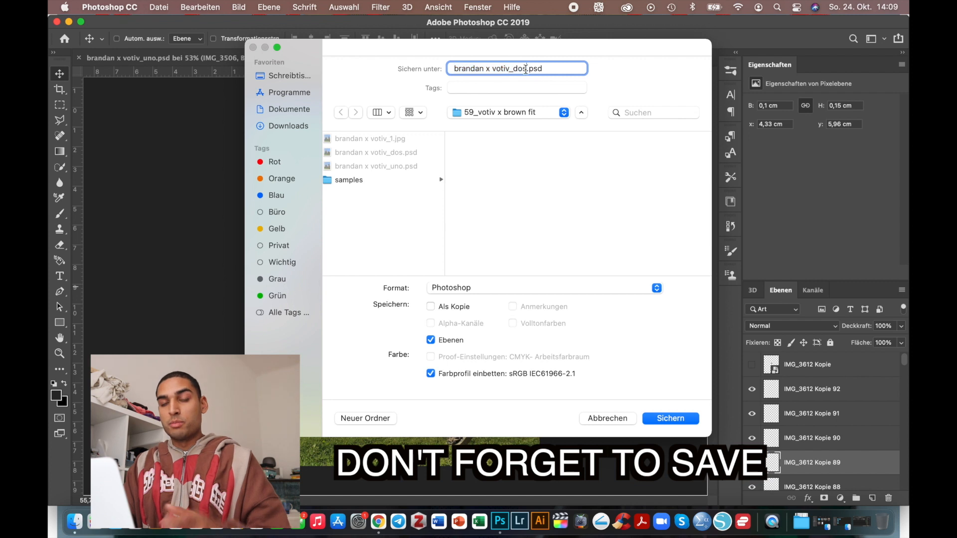
key(BackSpace)
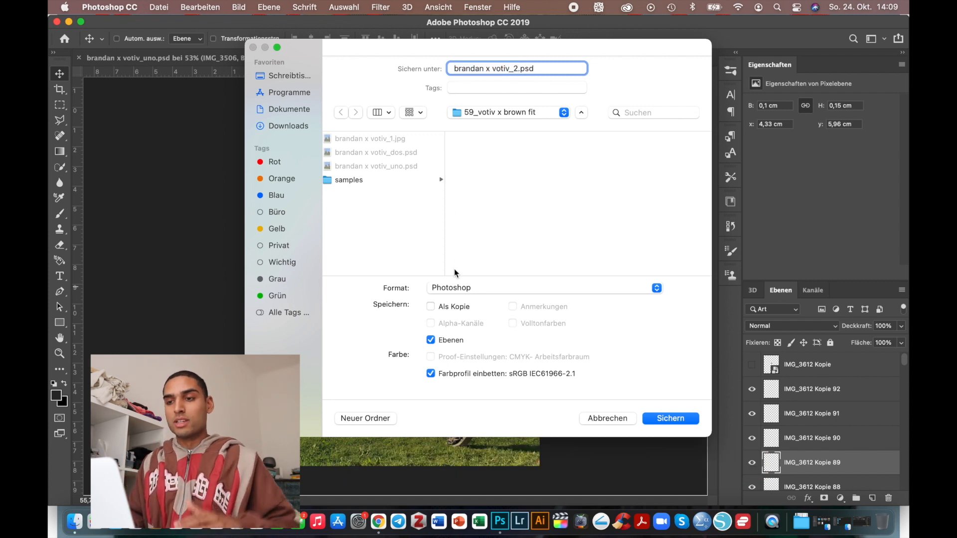
click(455, 288)
click(455, 385)
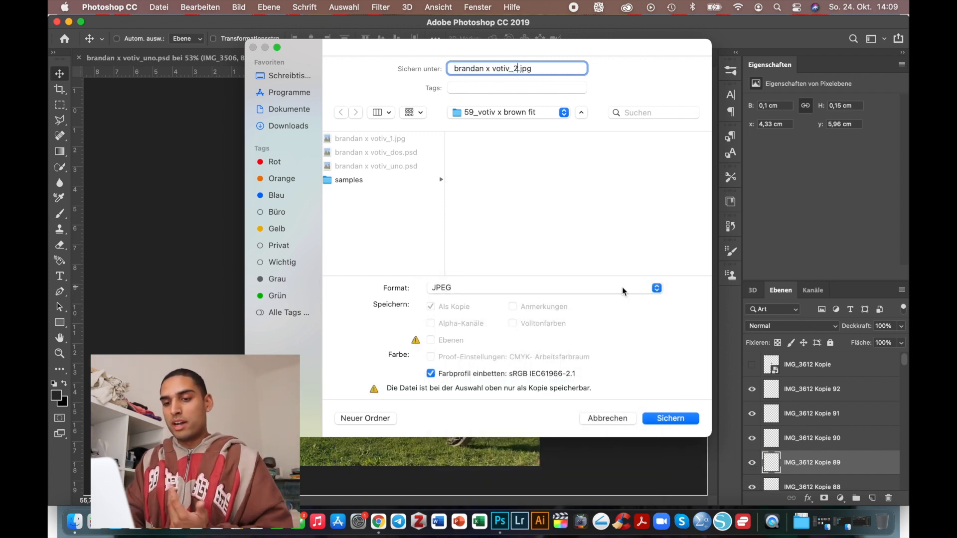
click(676, 418)
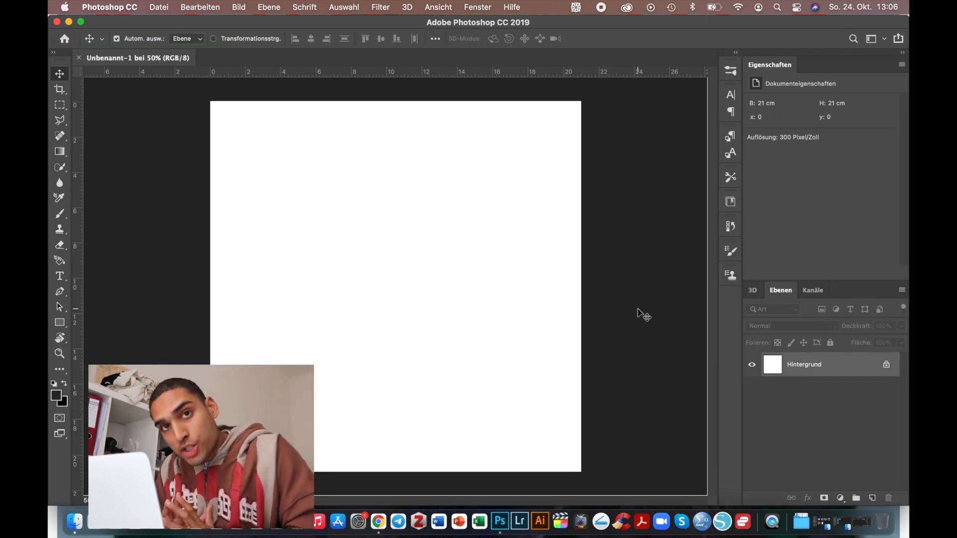
Place IMG_3506.heic from Finder's samples folder into the blank Photoshop document and scale it to 14.38%
key(ctrl+Up)
click(770, 416)
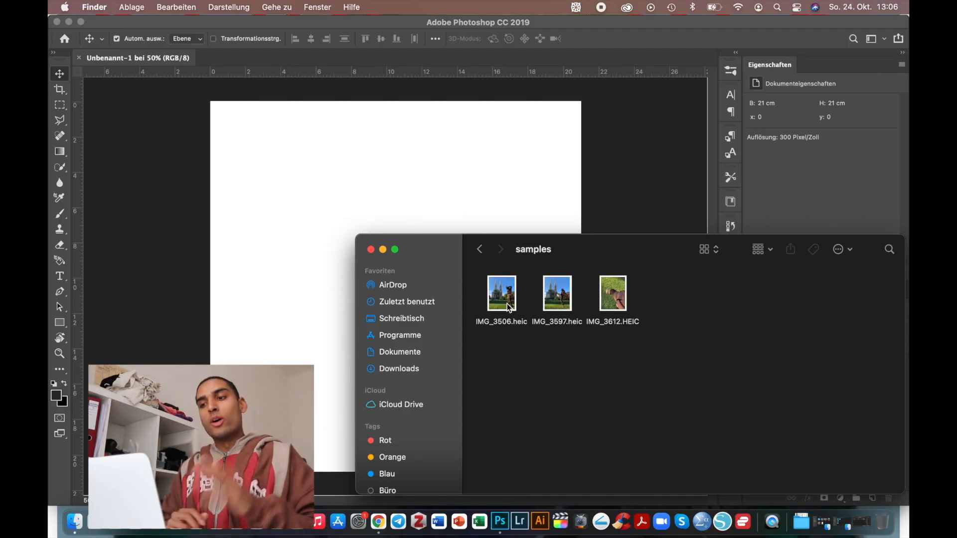
drag(508, 307, 487, 177)
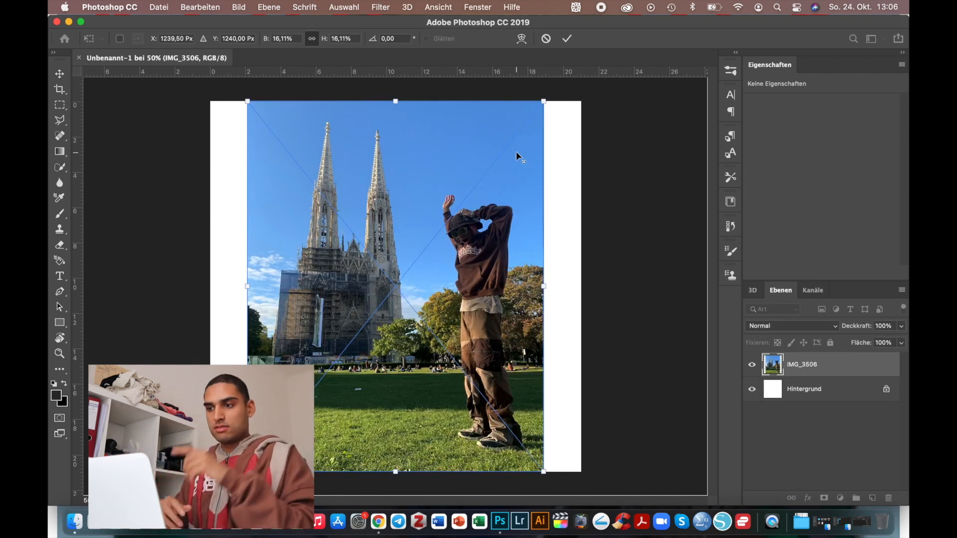
drag(544, 103, 528, 121)
click(567, 39)
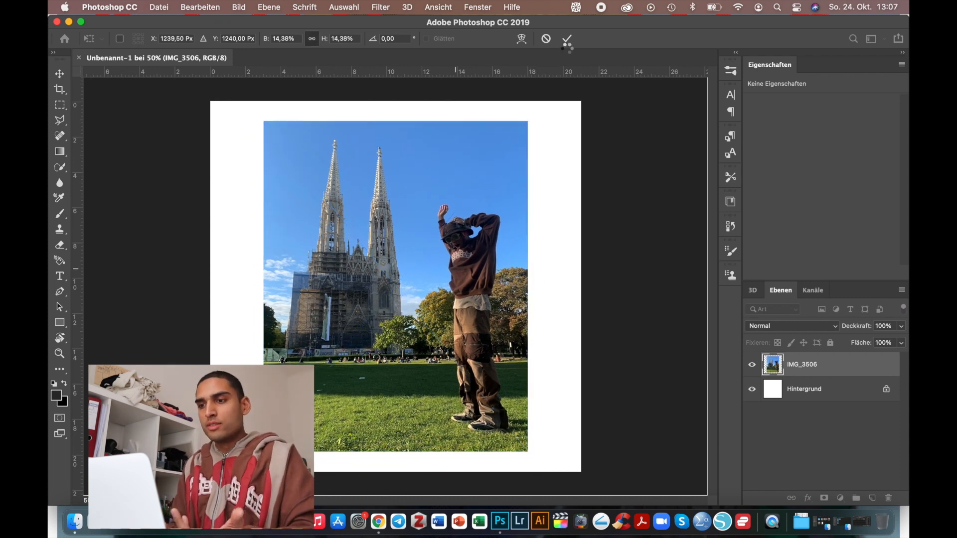
Duplicate the placed photo with an offset up and to the right, and start a Quick Selection on the copy's right tower
drag(350, 325, 393, 305)
drag(529, 188, 529, 200)
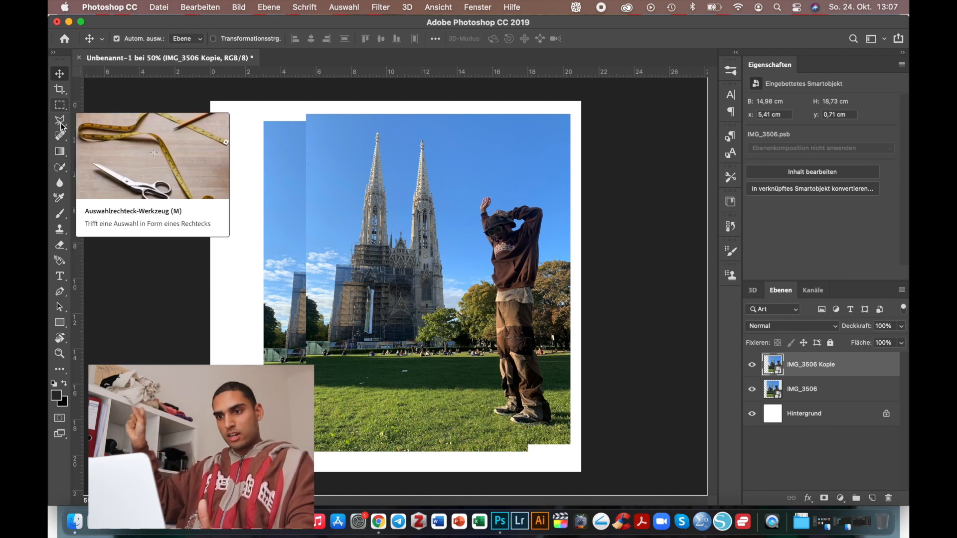
key(w)
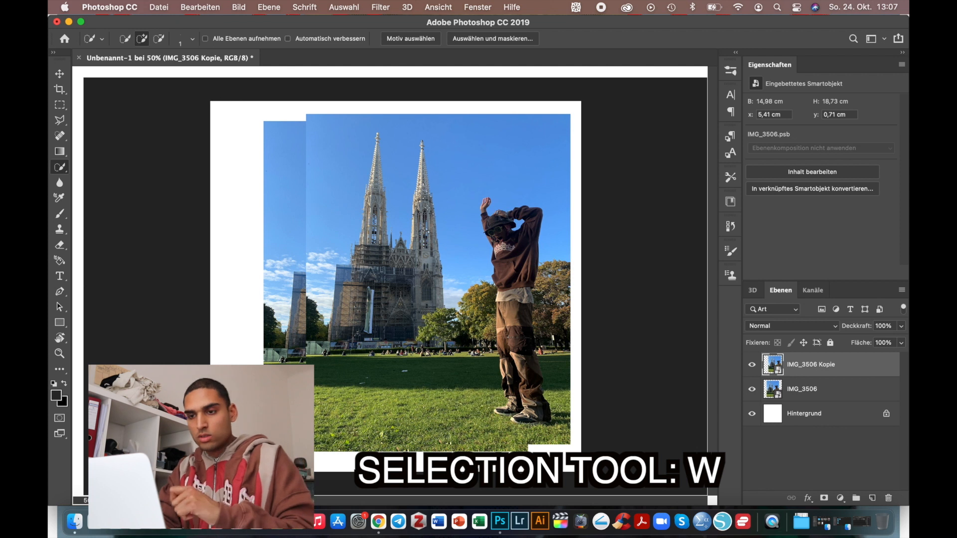
click(422, 221)
Set the Quick Selection brush to 39 px and extend the selection across the lower part of the right tower
key(super+plus)
key(super+plus)
scroll(365, 218, up, 3)
click(178, 36)
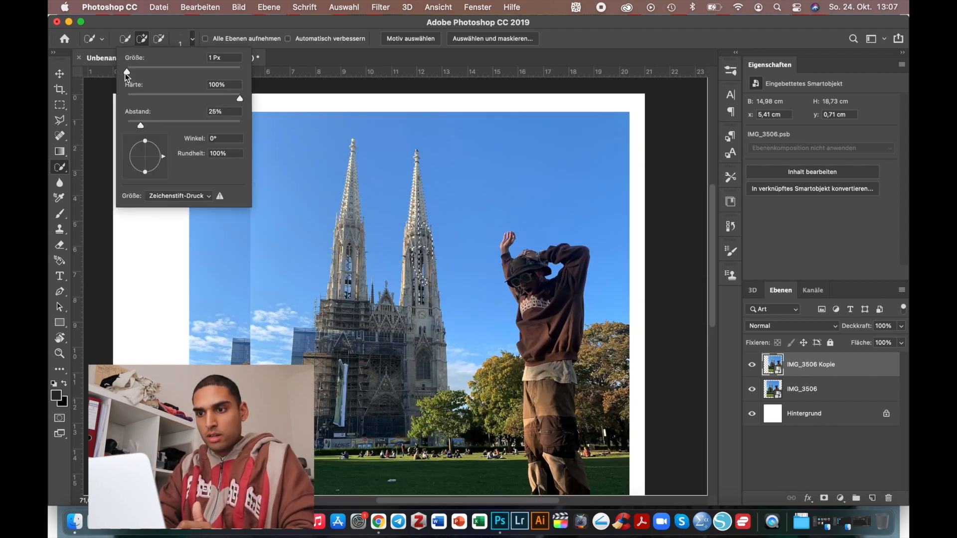
key(Return)
scroll(421, 201, up, 5)
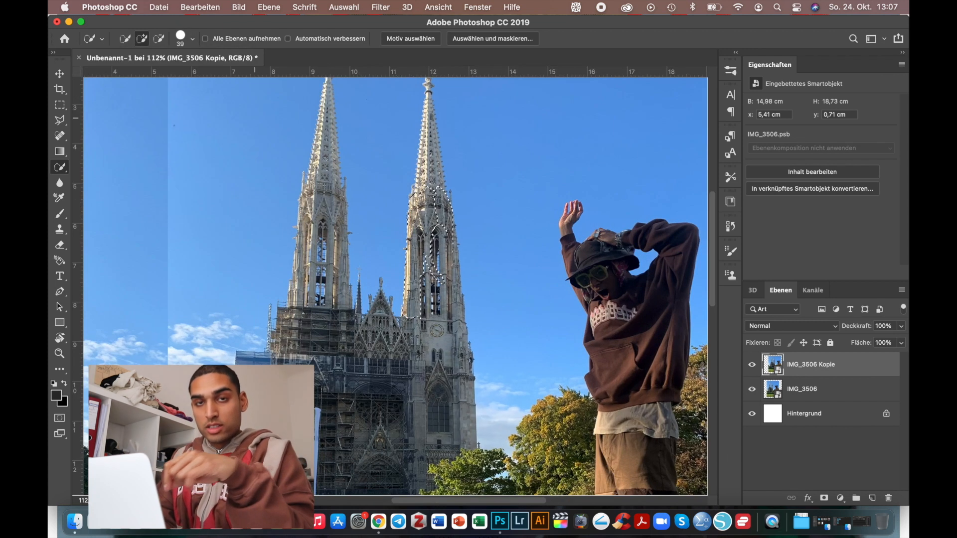
drag(392, 342, 424, 349)
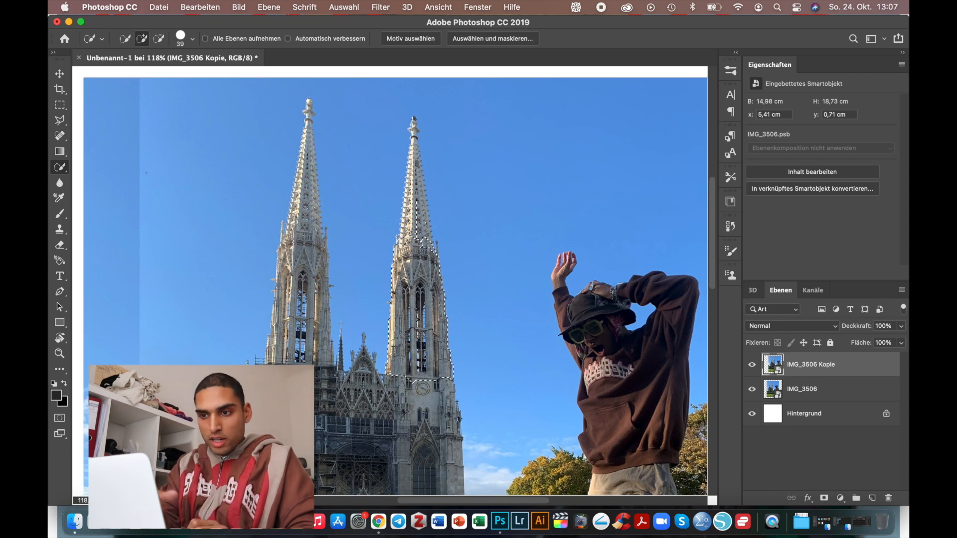
Reduce the Quick Selection brush to 8 px and extend the selection up to the tip of the right tower's spire
click(192, 38)
drag(147, 72, 136, 71)
key(Return)
scroll(434, 120, up, 5)
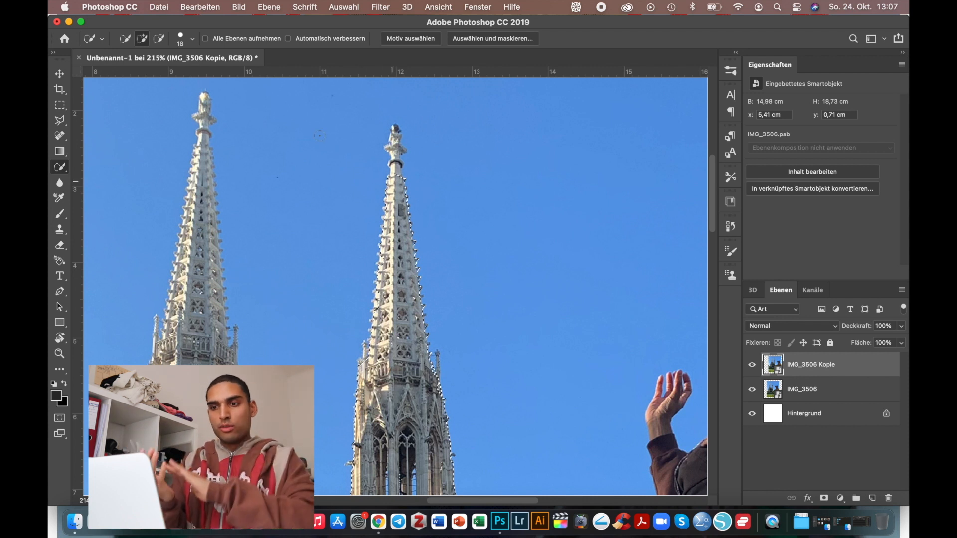
click(191, 38)
drag(136, 71, 131, 72)
drag(394, 181, 396, 157)
scroll(379, 277, up, 8)
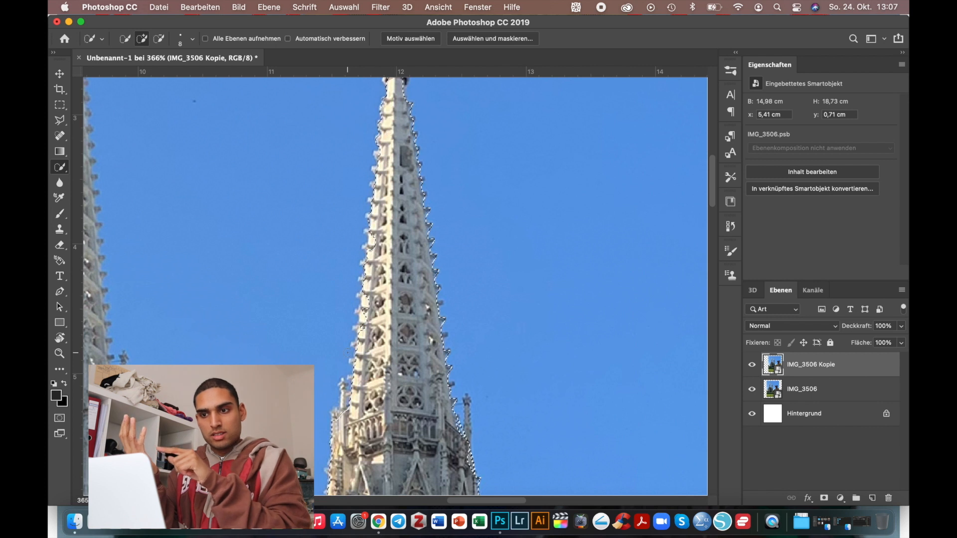
scroll(363, 277, up, 5)
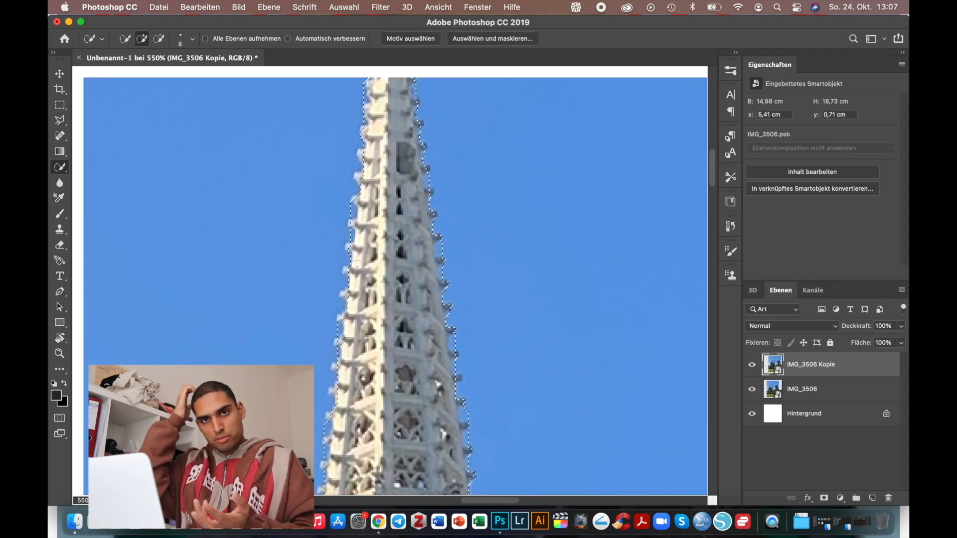
scroll(354, 176, up, 3)
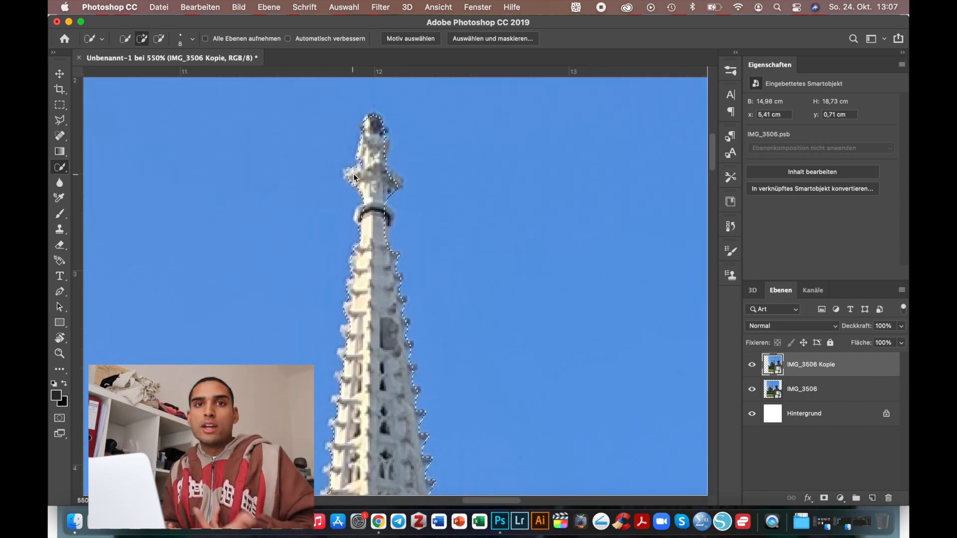
Set the Quick Selection brush to 4 px and add the gargoyle on the right tower's left edge to the selection
scroll(394, 279, down, 10)
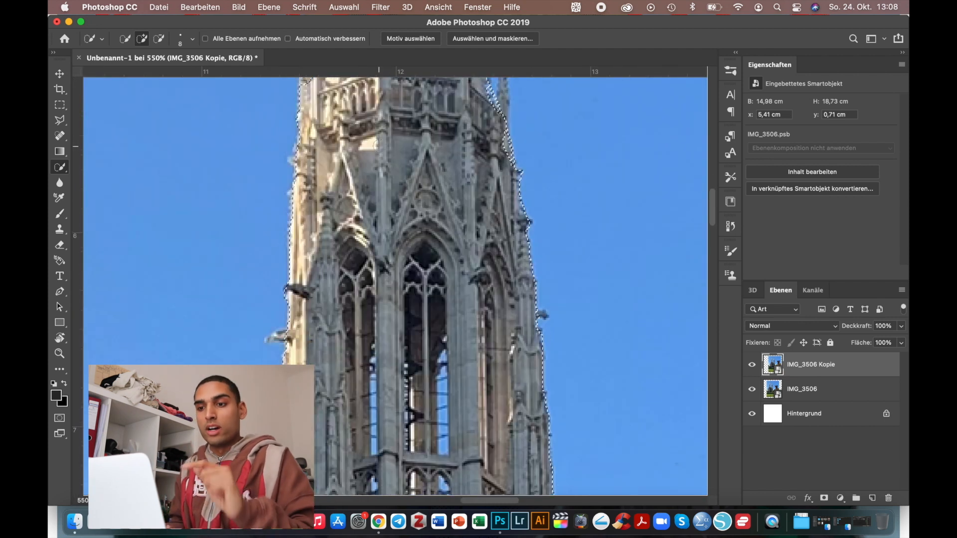
scroll(378, 269, down, 4)
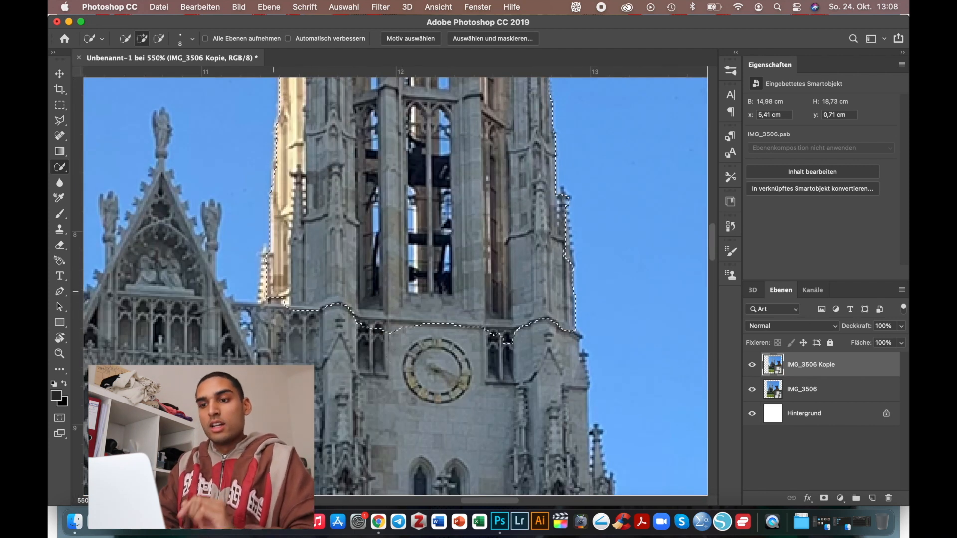
scroll(563, 251, up, 6)
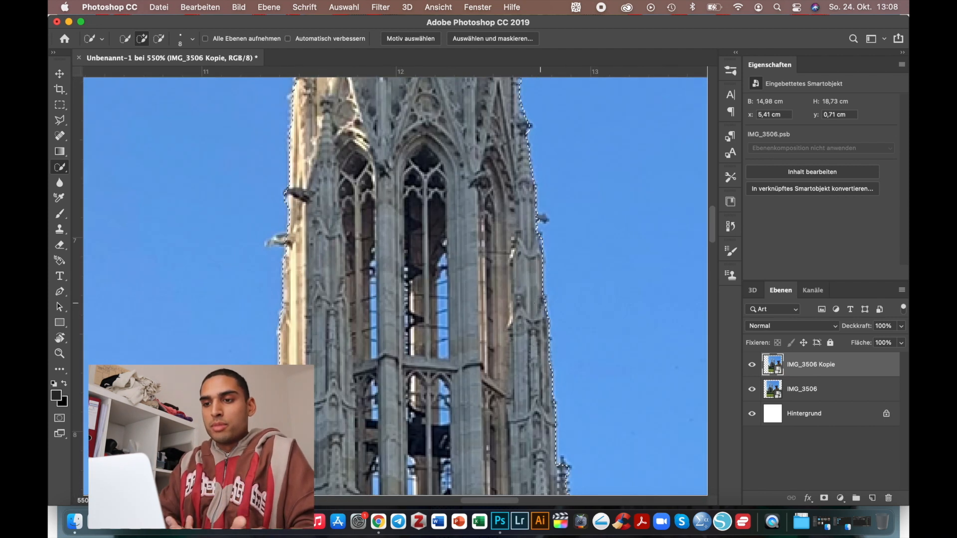
click(192, 39)
drag(131, 71, 128, 71)
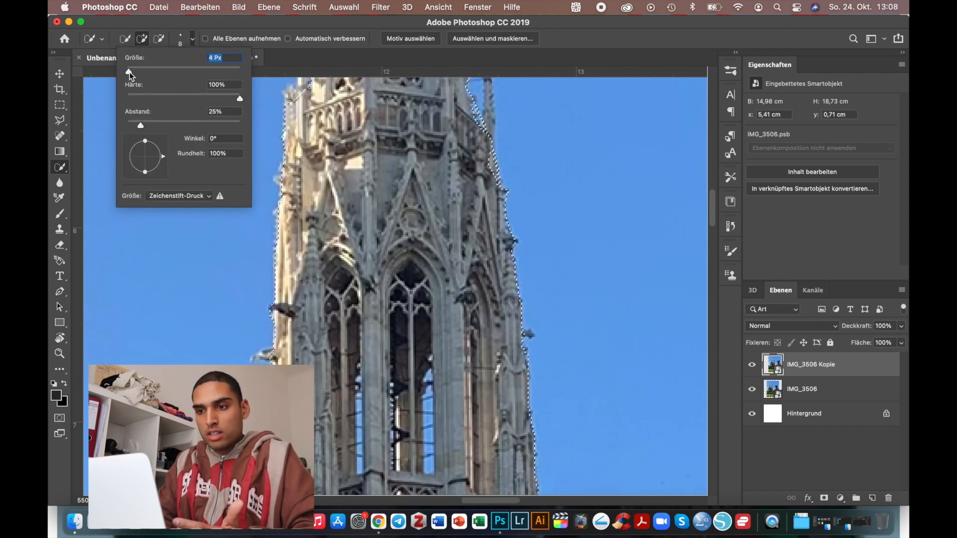
click(264, 357)
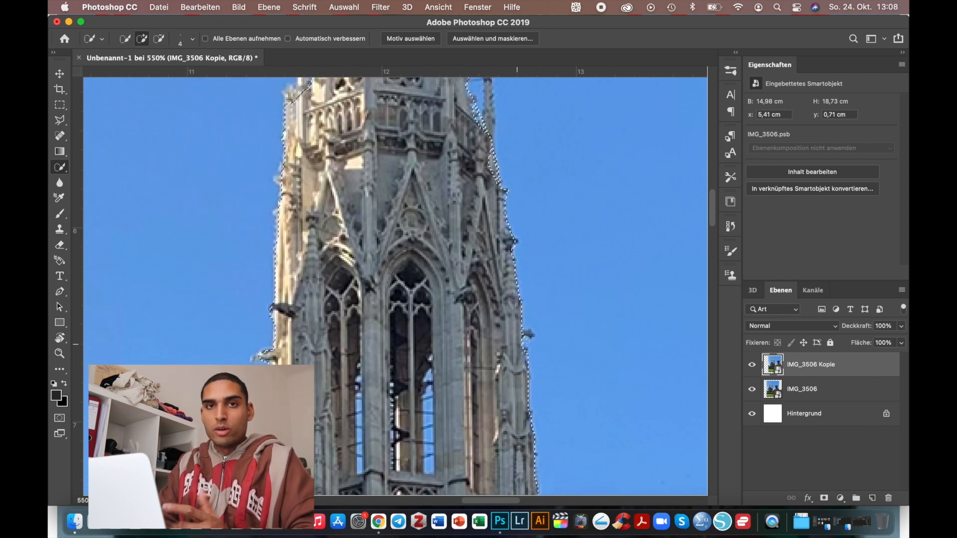
Add the ornaments and the slim pinnacle along the right tower's right edge to the selection
scroll(492, 428, up, 5)
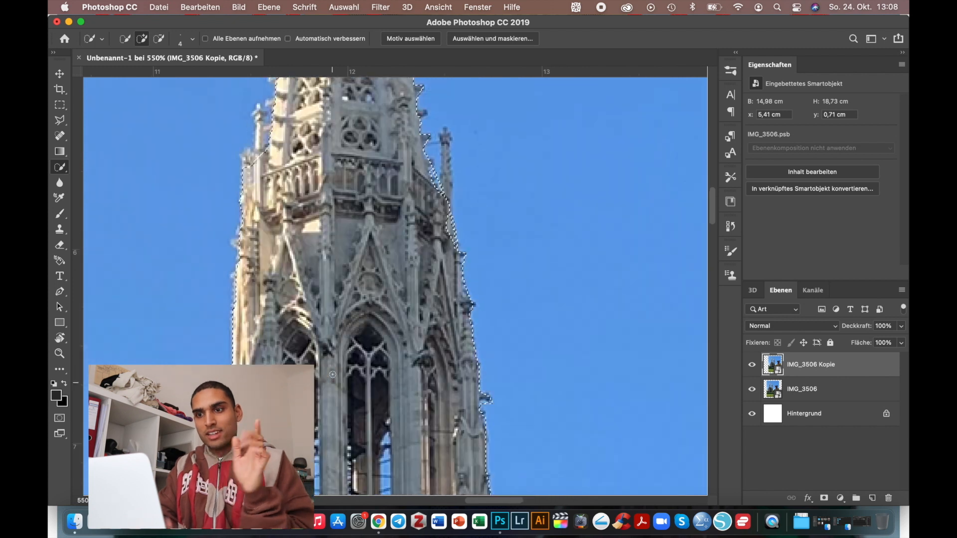
mouse_move(492, 428)
mouse_down()
mouse_move(486, 287)
mouse_move(460, 302)
mouse_up()
mouse_move(462, 342)
mouse_down()
mouse_move(466, 352)
mouse_move(486, 326)
mouse_up()
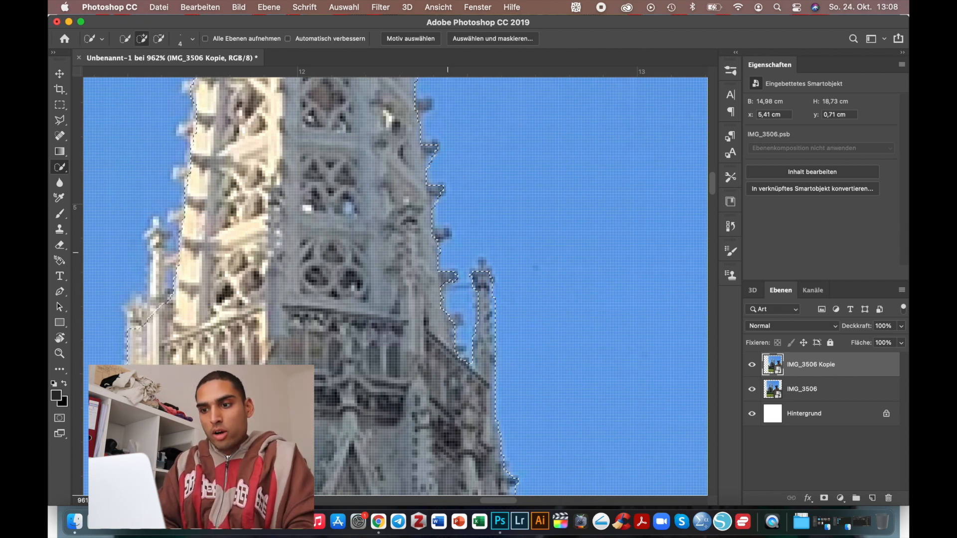
scroll(435, 165, up, 2)
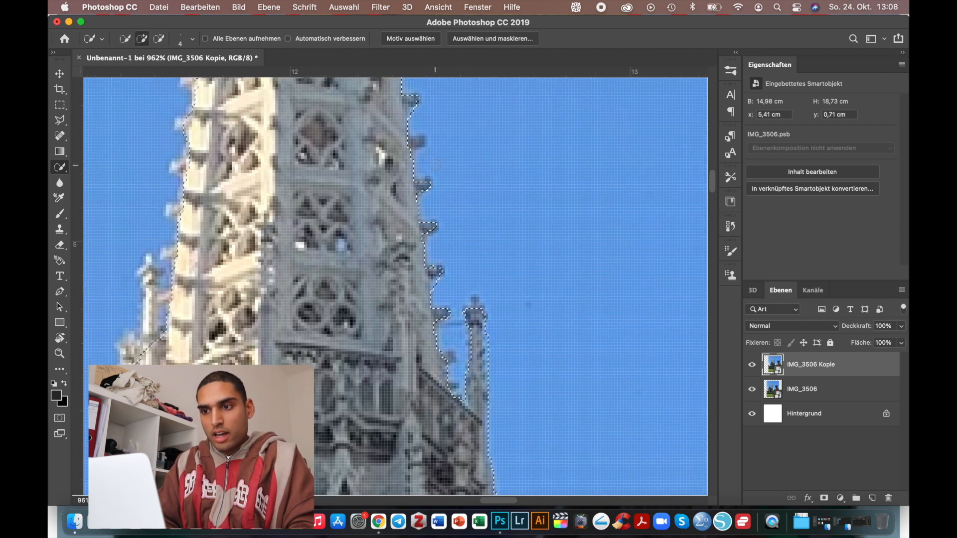
scroll(429, 240, up, 3)
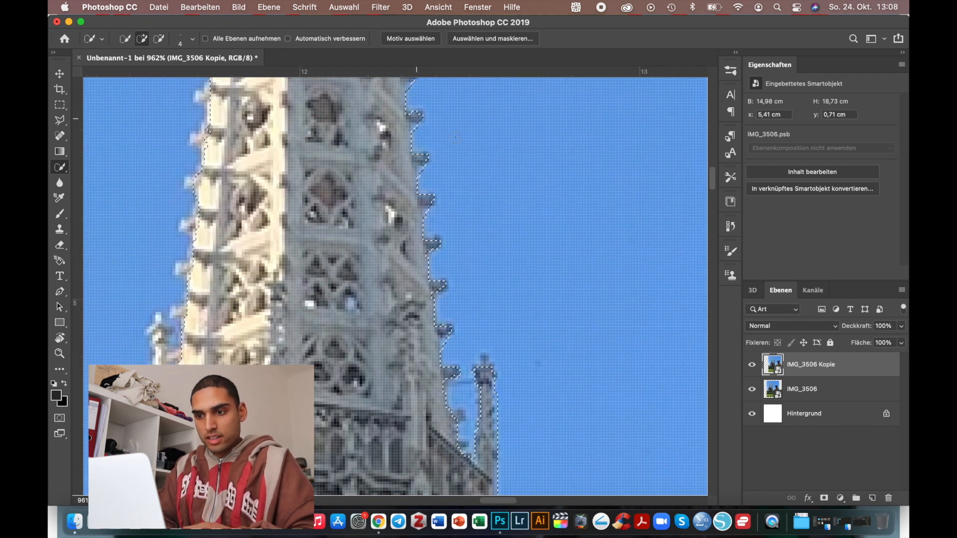
Refine the selection up the spire's right edge, including the small ornaments and subtracting the sky between them
scroll(416, 118, up, 4)
key(alt)
scroll(404, 148, up, 4)
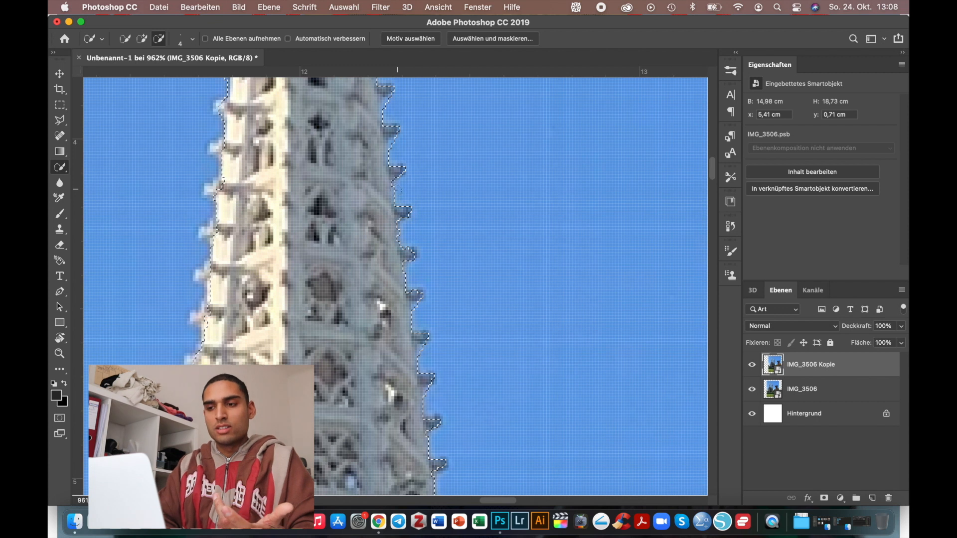
alt+click(398, 185)
alt+click(395, 142)
scroll(417, 132, up, 5)
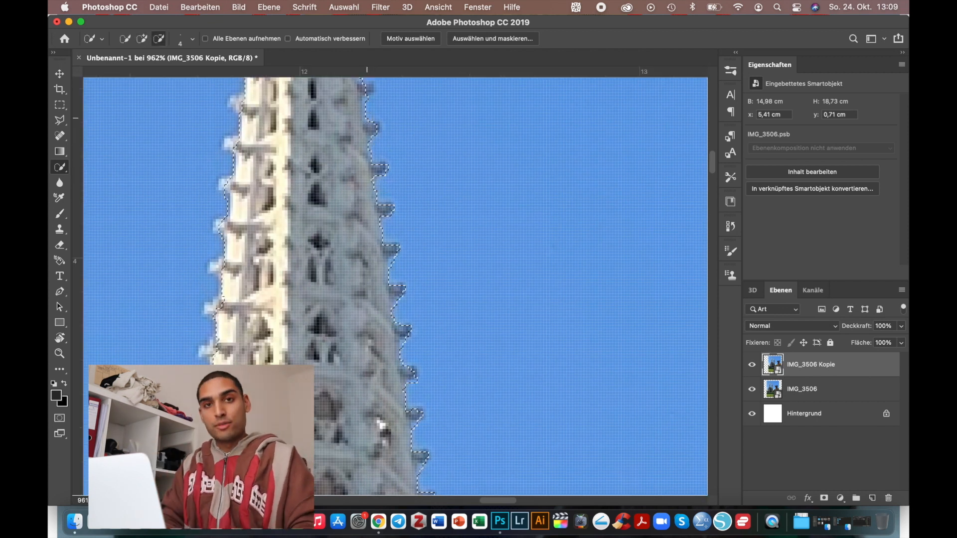
scroll(367, 110, up, 2)
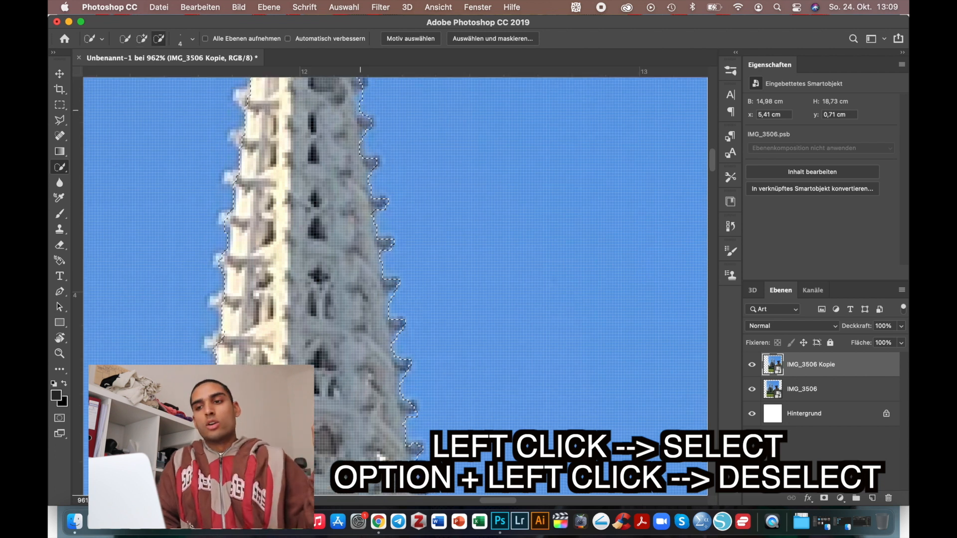
scroll(360, 99, up, 3)
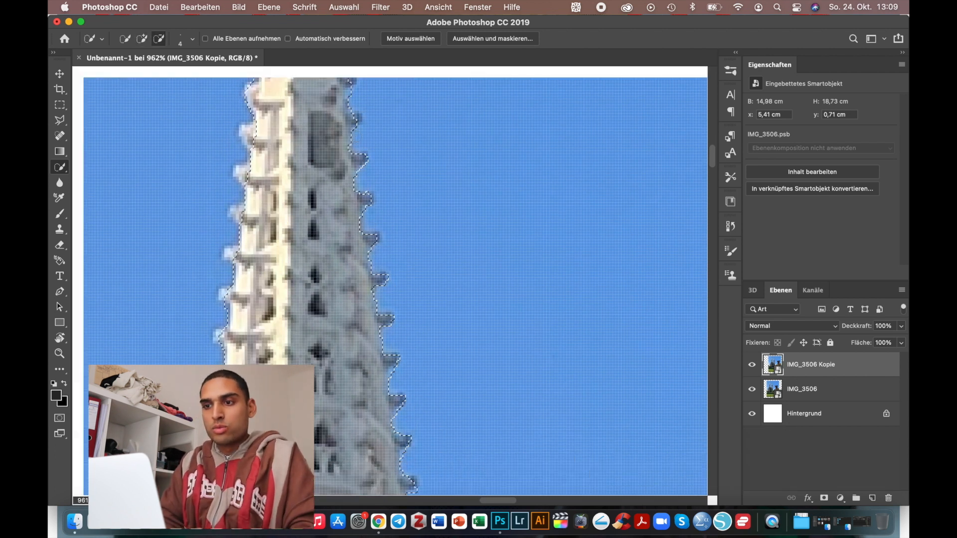
scroll(355, 121, up, 1)
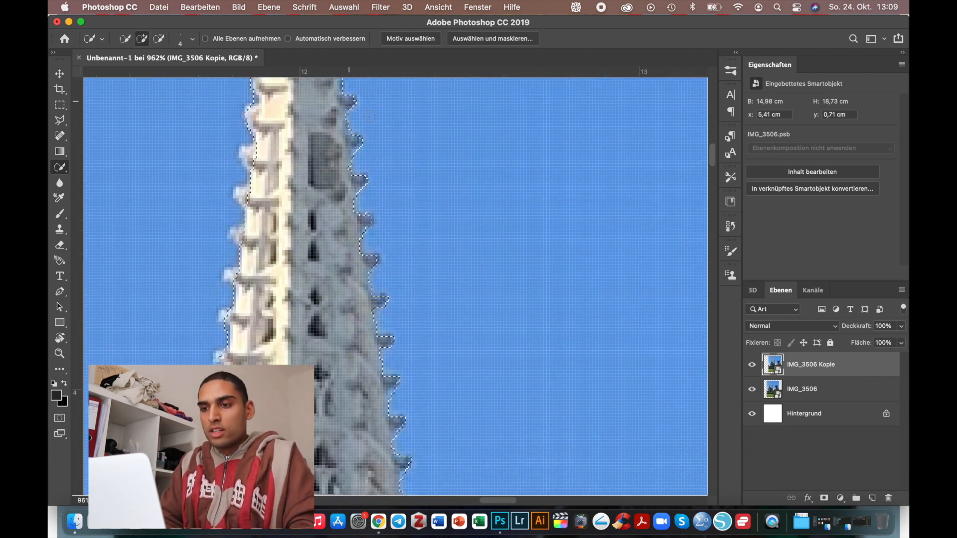
scroll(369, 116, up, 3)
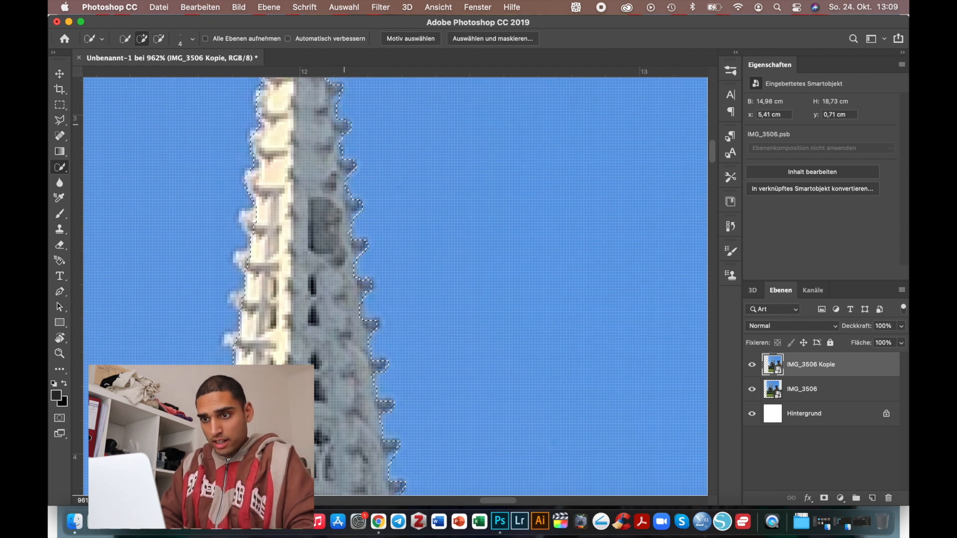
Refine the selection down the spire's left edge so it follows the protruding ornaments without the surrounding sky
scroll(339, 109, up, 3)
scroll(325, 126, left, 2)
scroll(318, 139, up, 1)
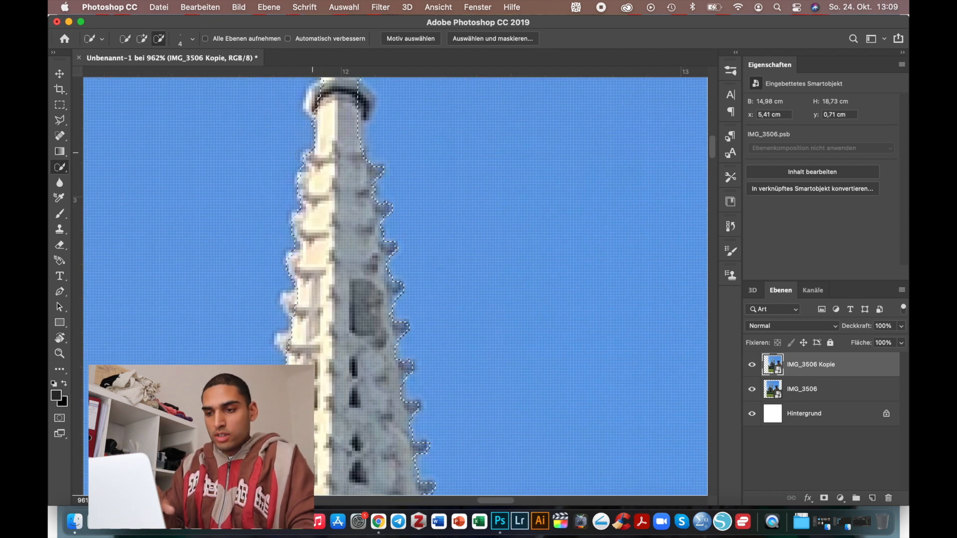
scroll(303, 183, down, 1)
scroll(303, 183, down, 1)
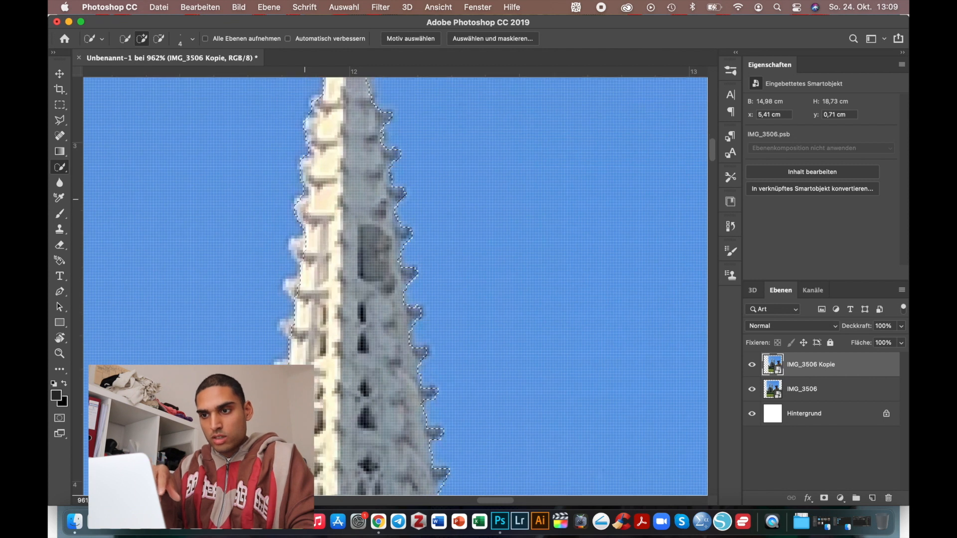
scroll(305, 204, down, 2)
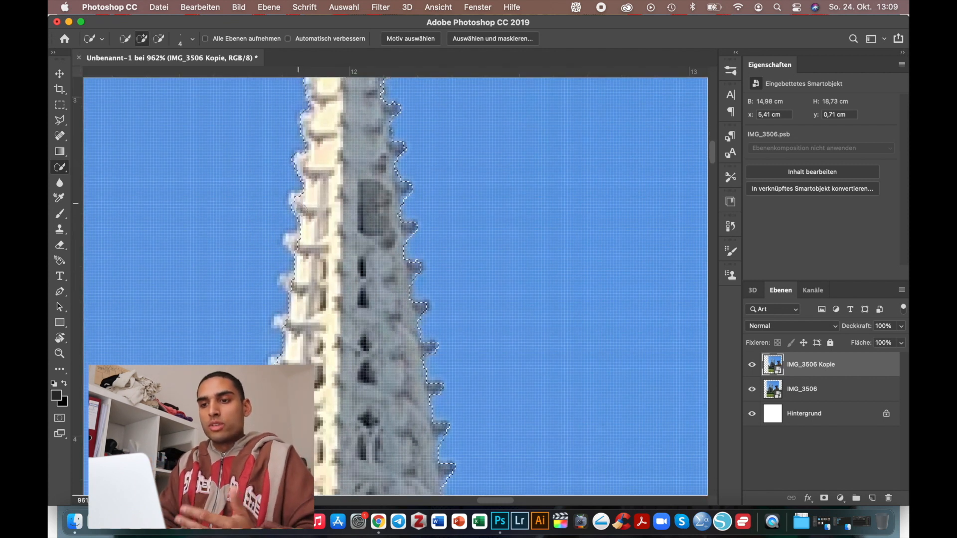
scroll(301, 224, down, 2)
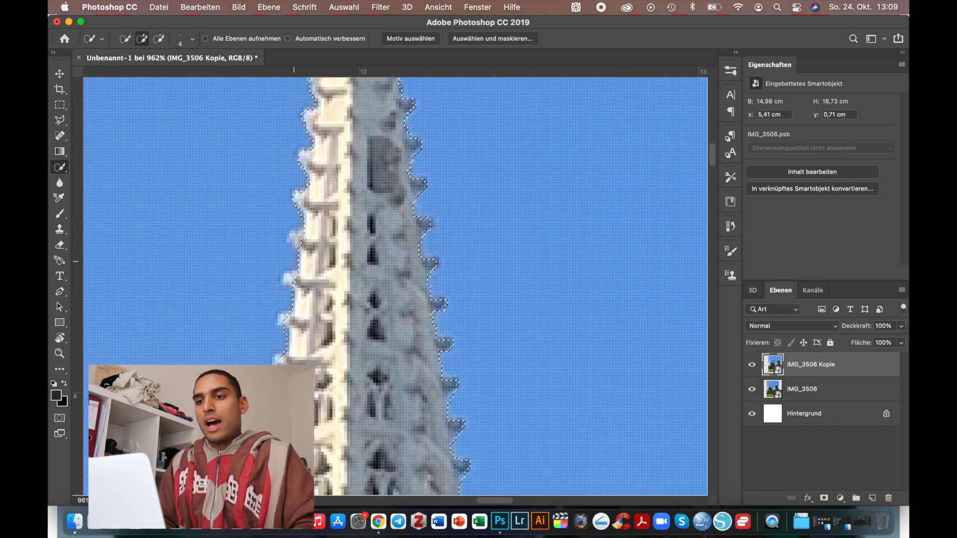
scroll(289, 277, down, 3)
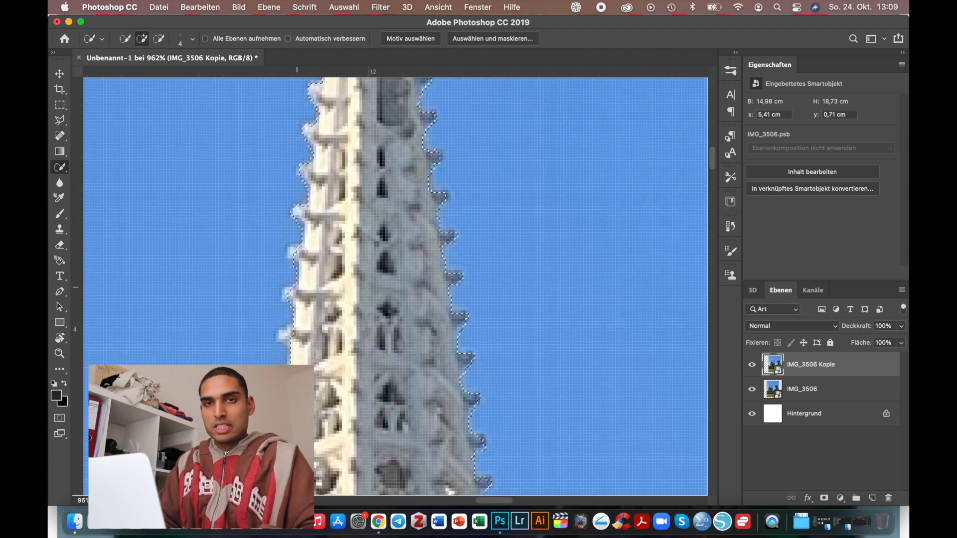
scroll(292, 252, down, 4)
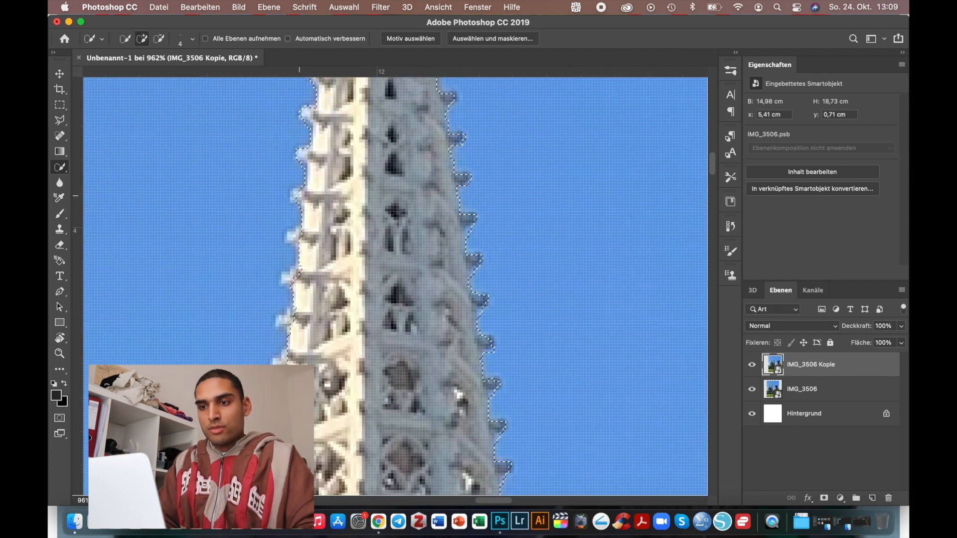
scroll(301, 247, down, 2)
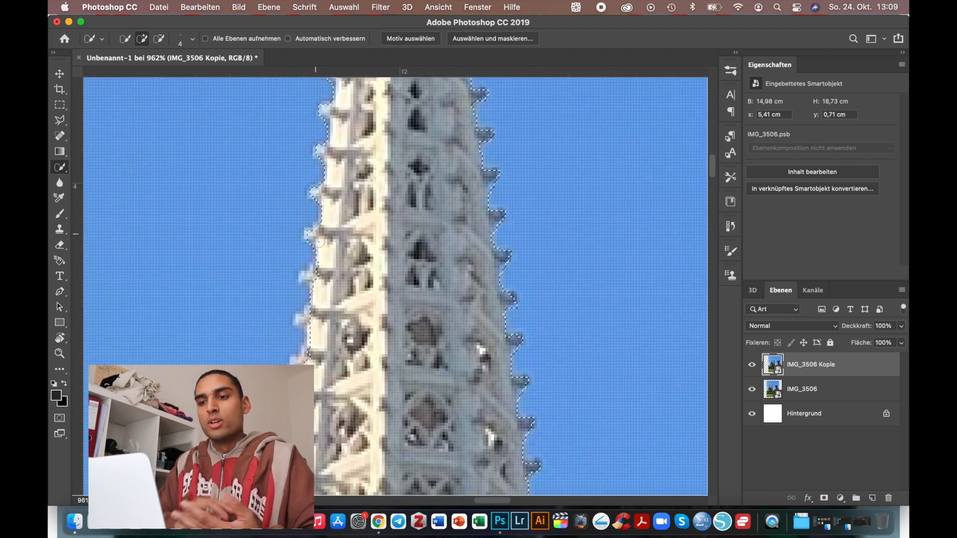
scroll(320, 243, down, 2)
scroll(321, 242, down, 2)
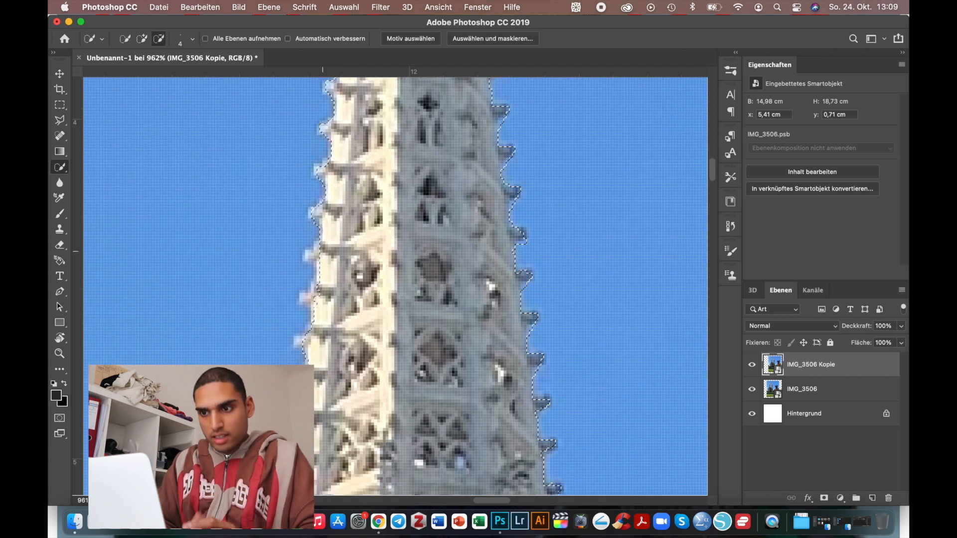
scroll(322, 252, down, 6)
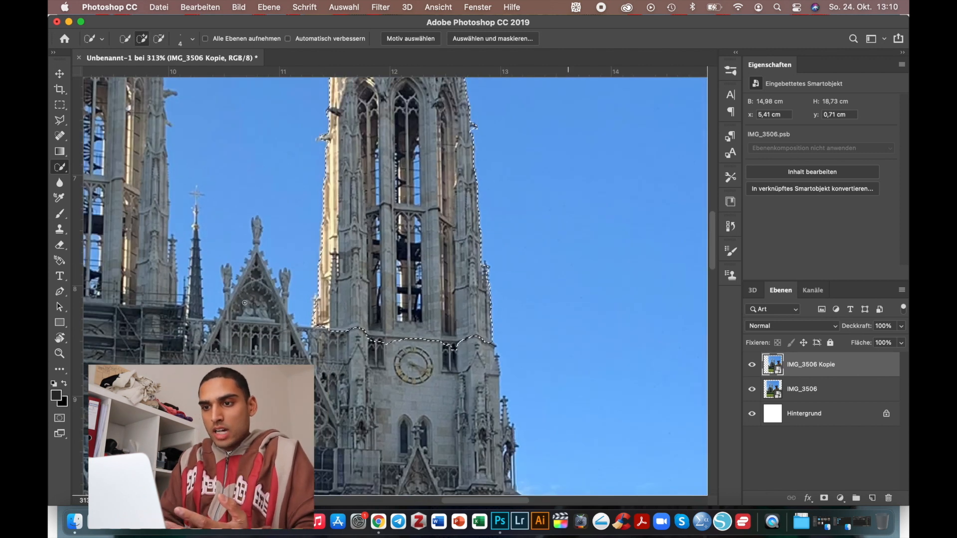
Turn the tower selection into a layer mask on IMG_3506 Kopie and move the cut-out over the left tower
click(824, 498)
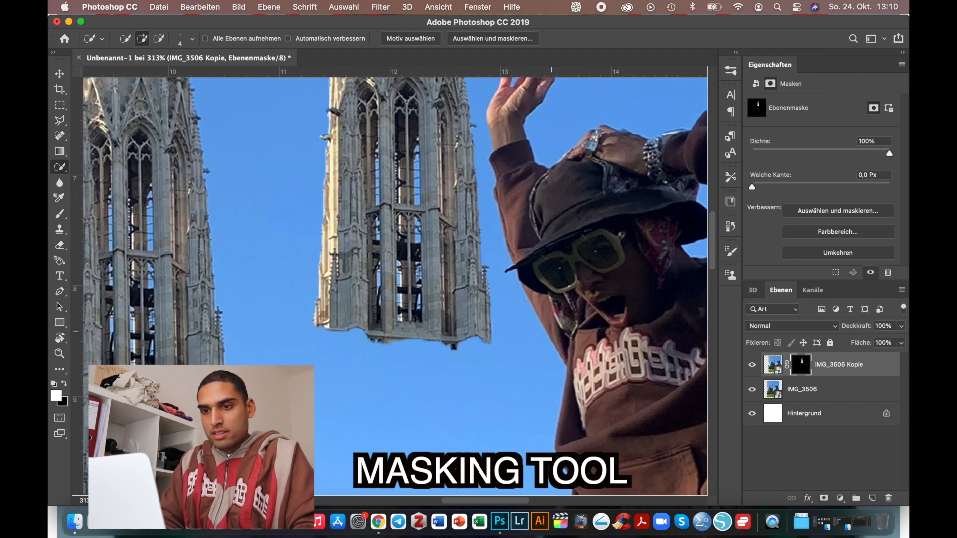
scroll(526, 300, down, 4)
scroll(526, 300, left, 5)
scroll(525, 300, up, 4)
key(v)
drag(530, 298, 254, 290)
Target the original IMG_3506 layer with the Spot Healing Brush and convert the smart object to pixels
click(438, 319)
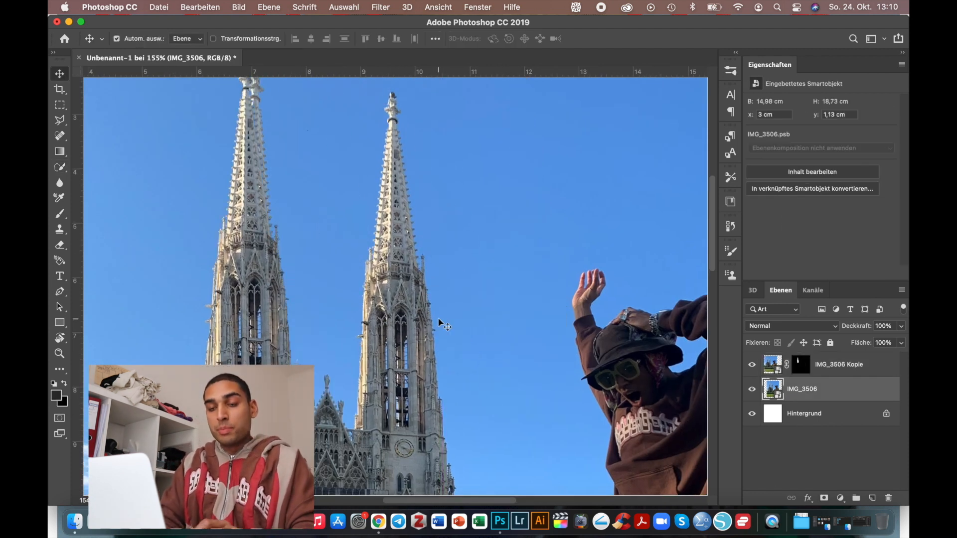
key(j)
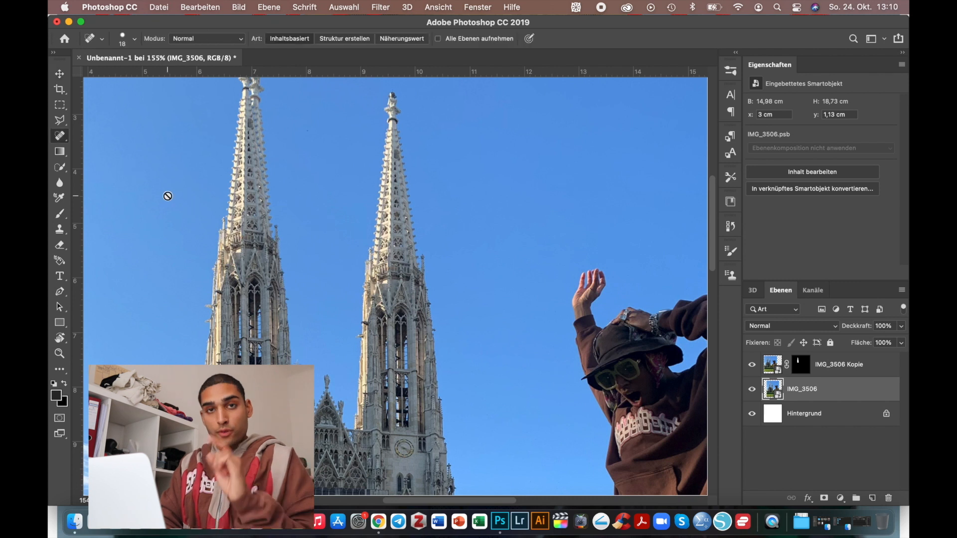
click(400, 298)
click(510, 240)
Set the Spot Healing Brush to 59 px and paint away the right tower above the clock on IMG_3506
click(126, 37)
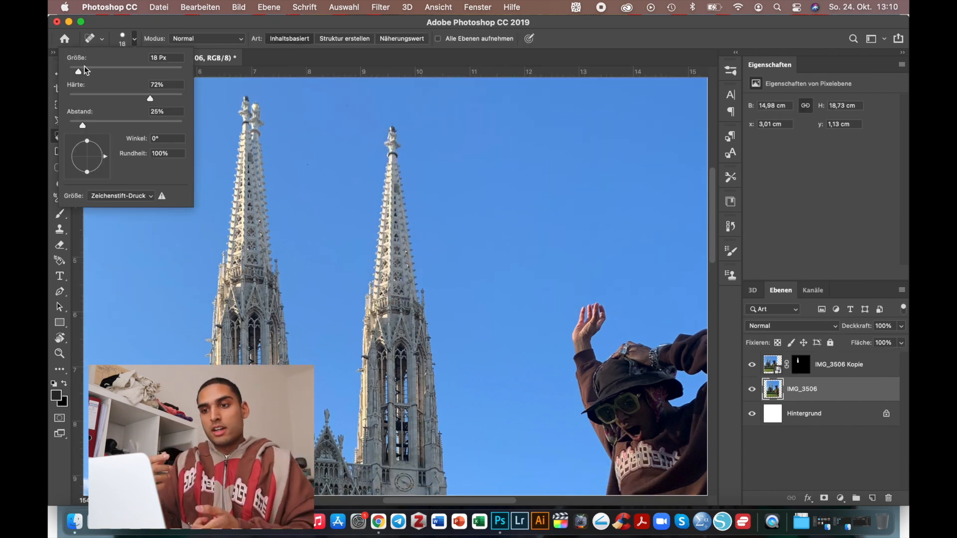
click(58, 142)
mouse_move(392, 130)
mouse_down()
mouse_move(370, 439)
mouse_move(417, 454)
mouse_move(416, 408)
mouse_move(383, 432)
mouse_move(420, 355)
mouse_move(399, 200)
mouse_move(391, 412)
mouse_move(402, 352)
mouse_move(360, 351)
mouse_move(369, 361)
mouse_move(422, 362)
mouse_move(401, 354)
mouse_move(375, 365)
mouse_move(395, 381)
mouse_up()
scroll(427, 406, down, 3)
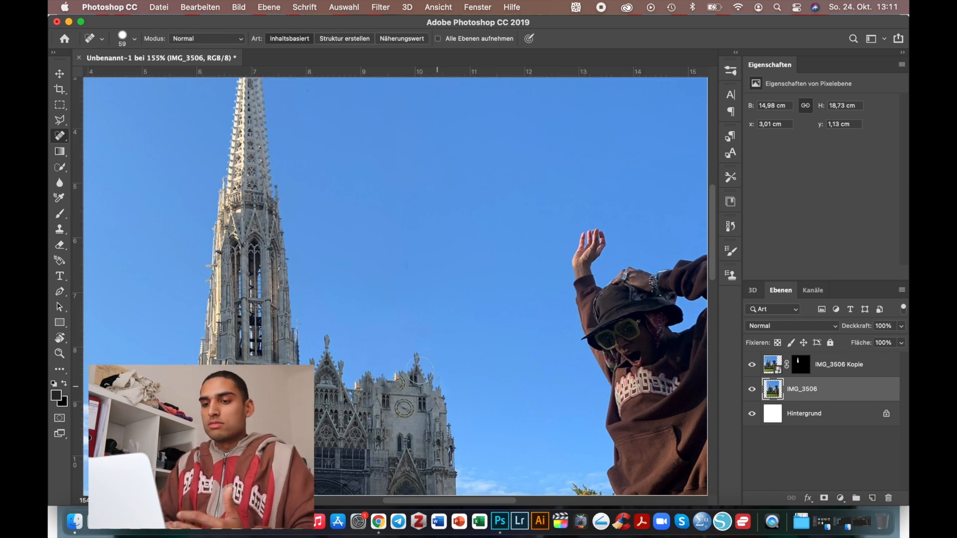
Move the masked tower cut-out back onto the clock base at x 3.01 cm, y 1.13 cm
key(v)
drag(280, 320, 421, 343)
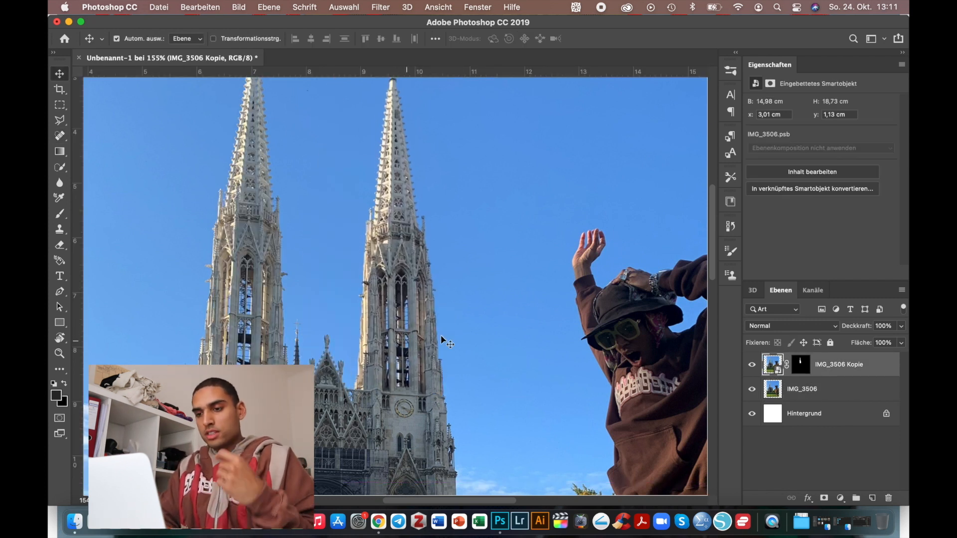
key(super+minus)
key(super+plus)
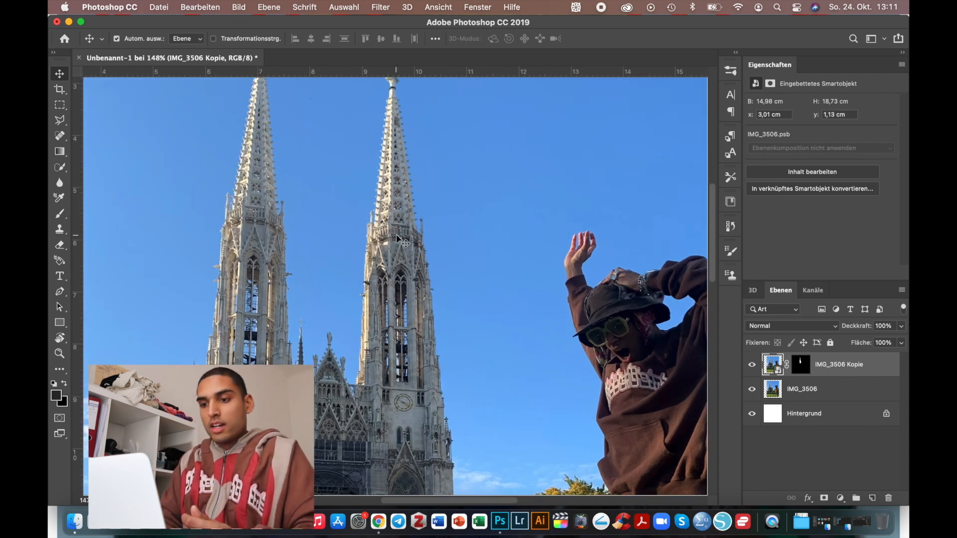
Convert the masked tower layer IMG_3506 Kopie into a new smart object that contains only the visible cut-out
click(799, 365)
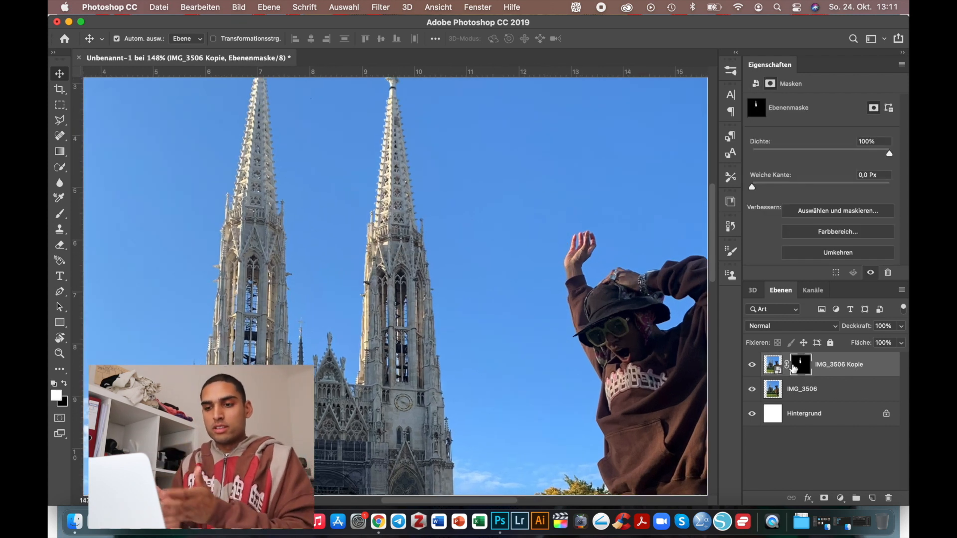
click(211, 6)
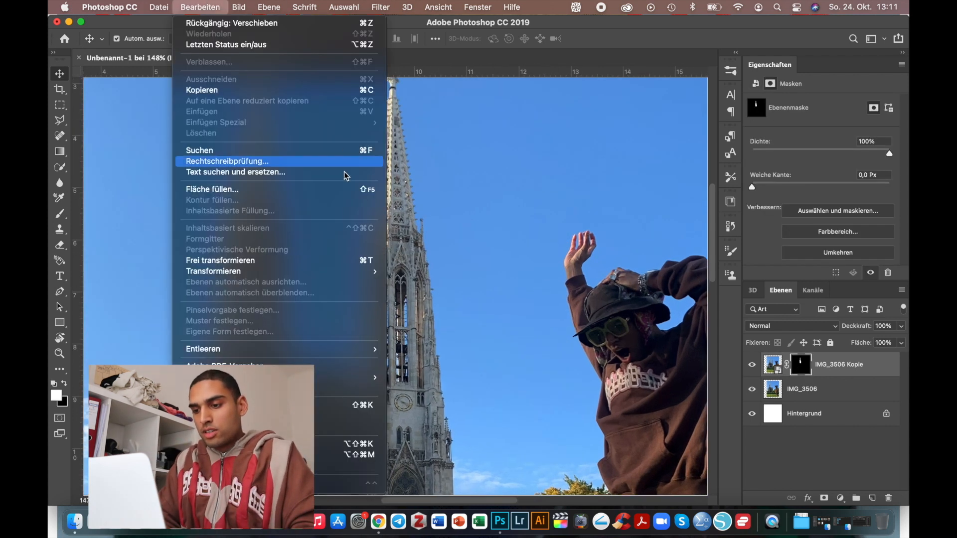
mouse_move(285, 4)
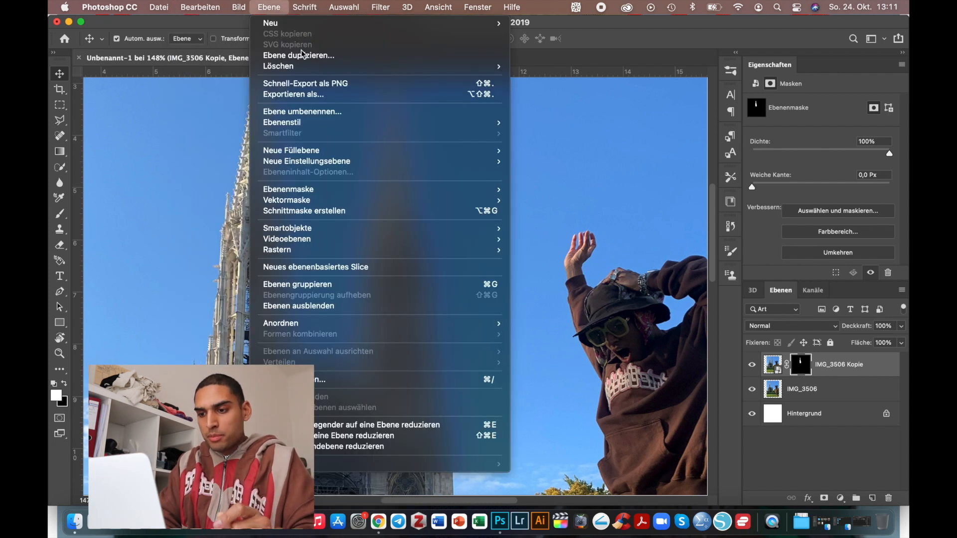
mouse_move(494, 228)
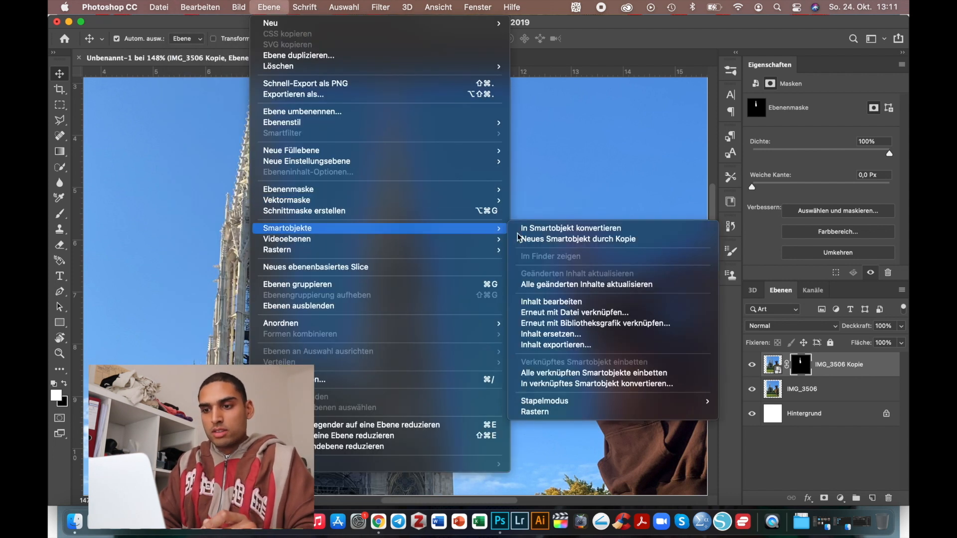
click(555, 229)
scroll(405, 267, down, 2)
scroll(405, 269, up, 1)
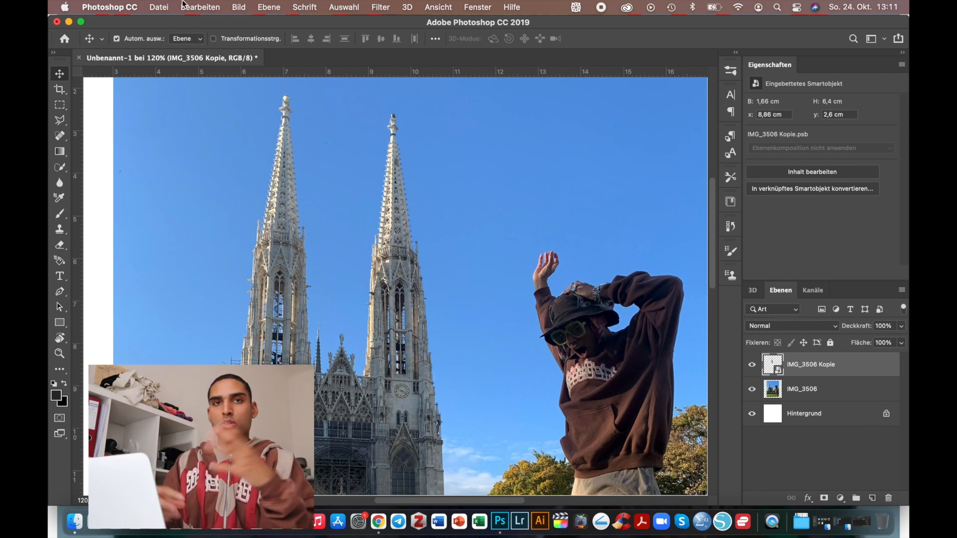
Puppet-warp the tower cut-out with pins along its base and one at the tip, bending the tip into the man's raised hand
click(184, 6)
click(277, 241)
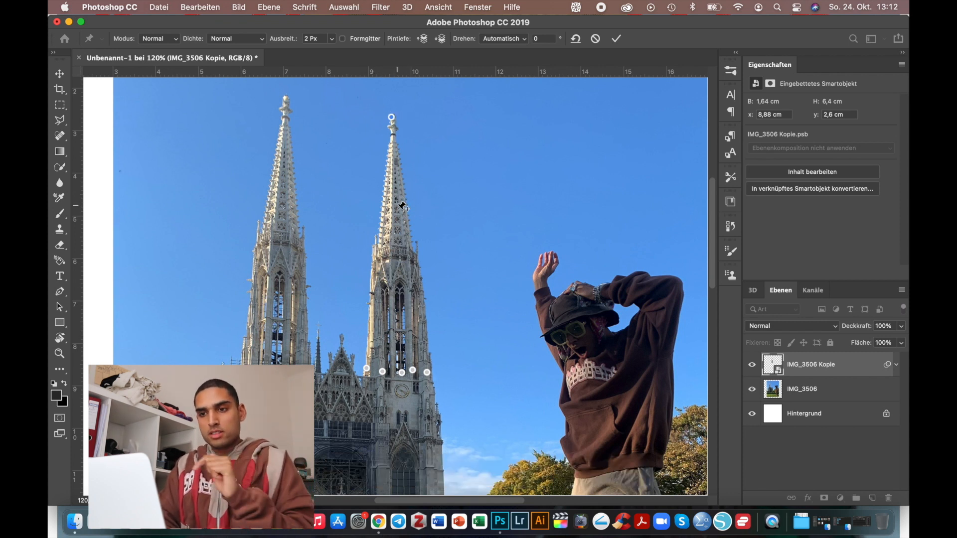
drag(392, 121, 550, 270)
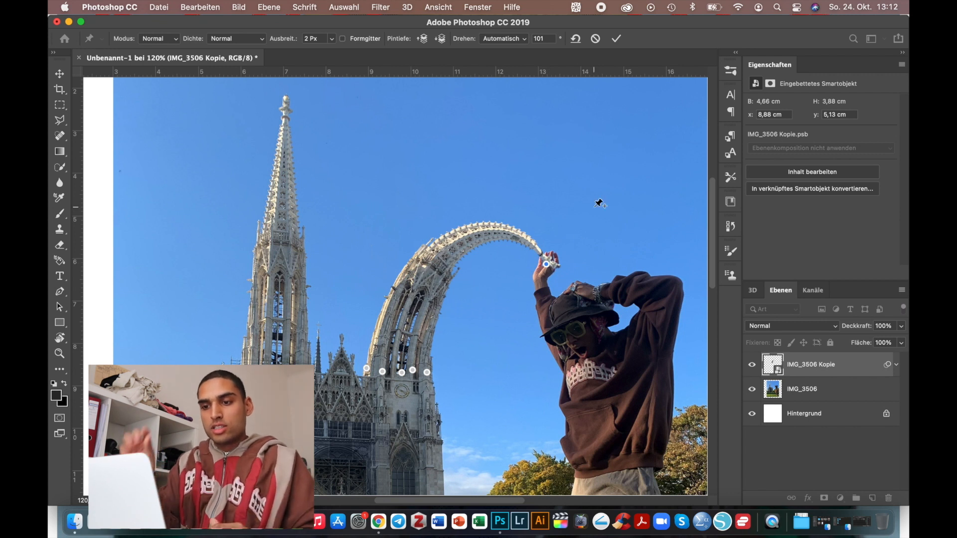
scroll(600, 204, down, 3)
scroll(532, 236, up, 5)
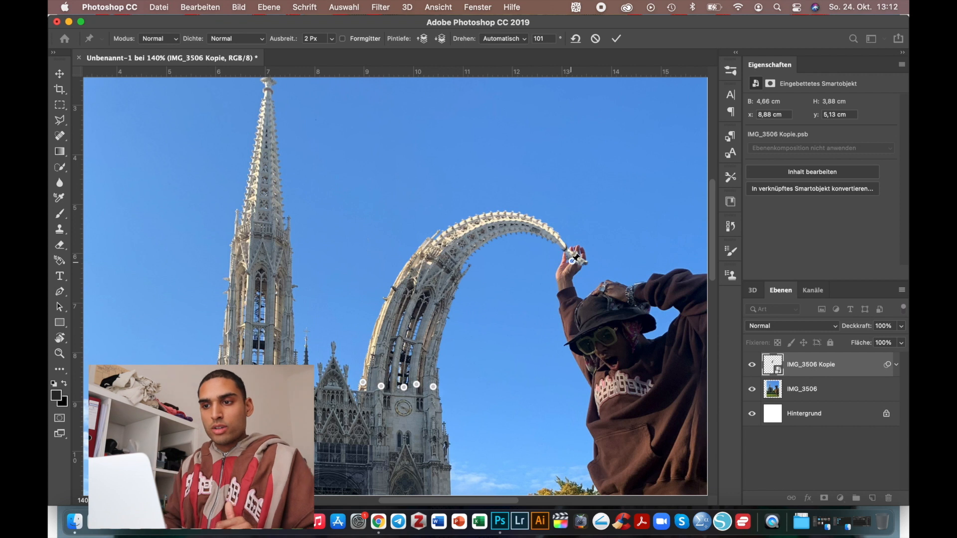
drag(572, 262, 569, 262)
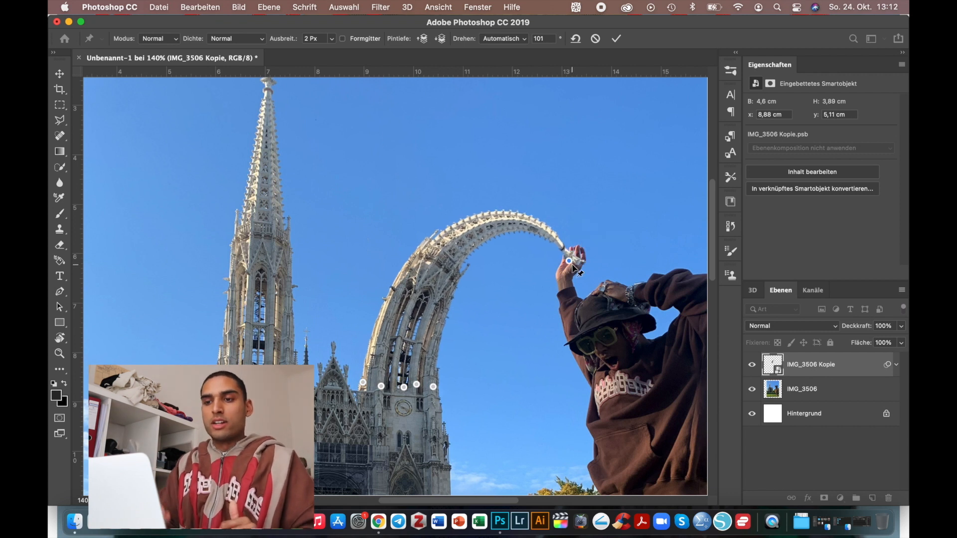
click(616, 41)
Target the warped tower layer with the Eraser and rasterize its smart object to pixels
scroll(620, 272, up, 5)
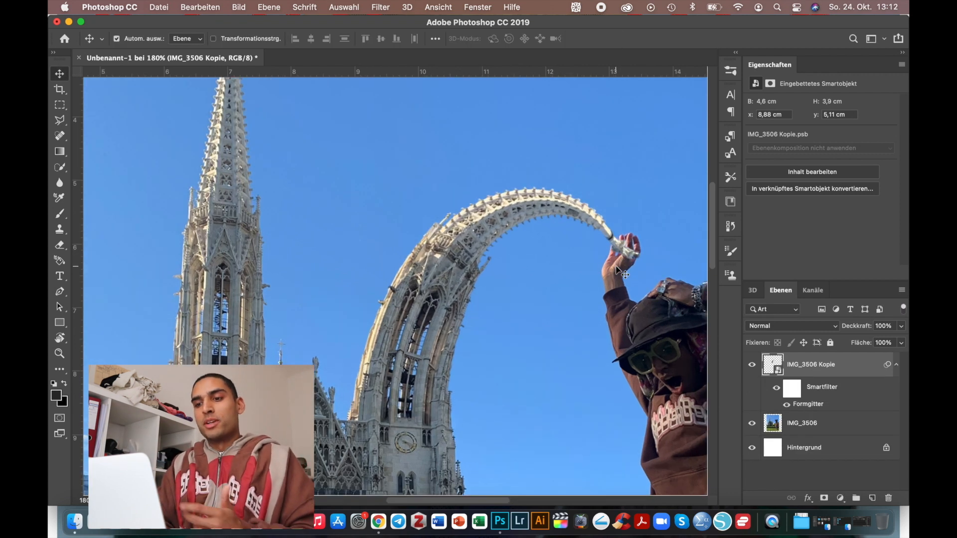
scroll(616, 269, up, 5)
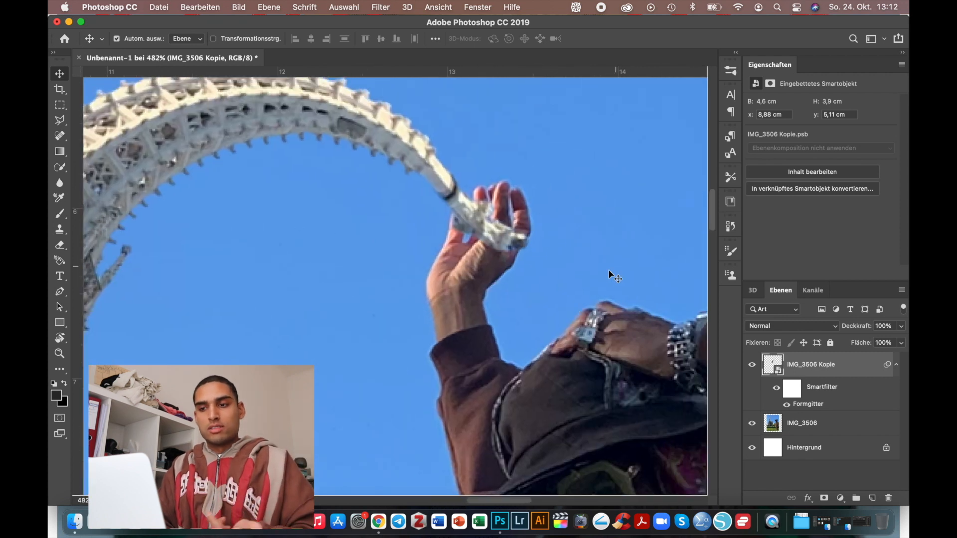
click(498, 205)
click(465, 212)
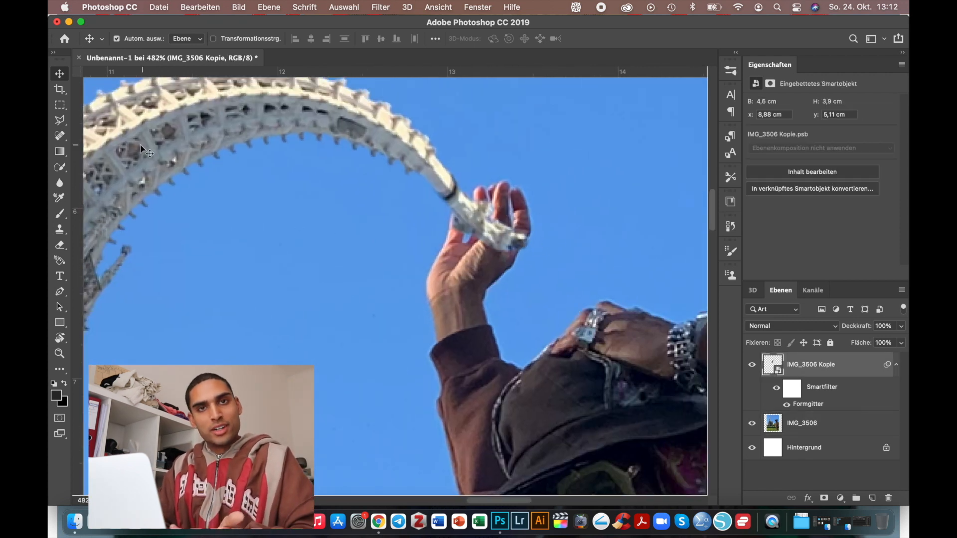
key(e)
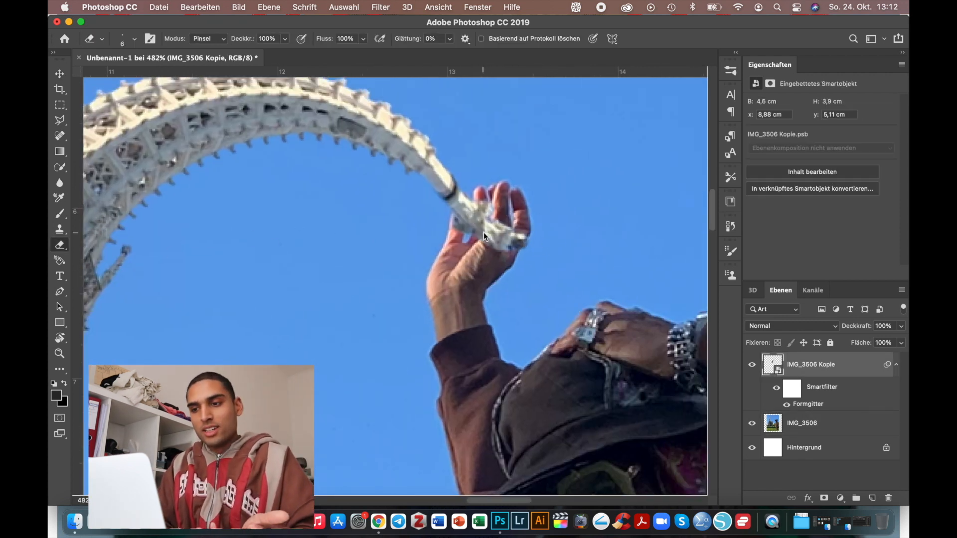
click(484, 235)
click(504, 239)
scroll(542, 223, up, 2)
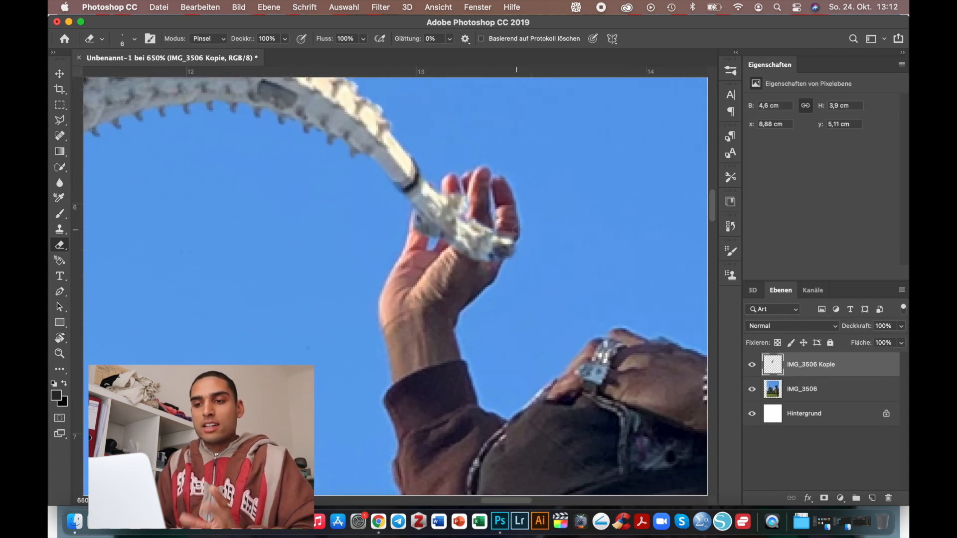
Erase the tower tip where it covers the fingers and palm with a 6 px Eraser, so the hand grips the spire
scroll(516, 229, up, 1)
key(super+r)
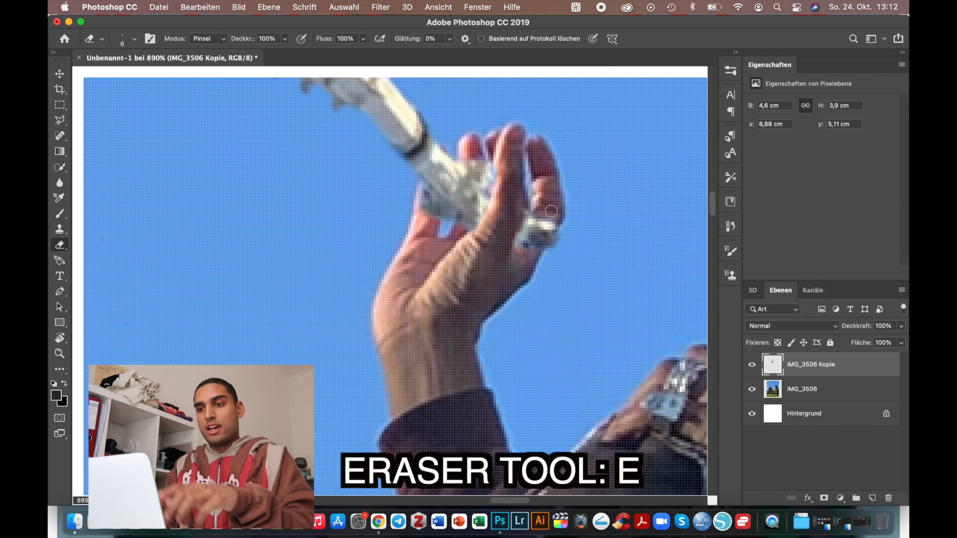
key(super+r)
key(super+r)
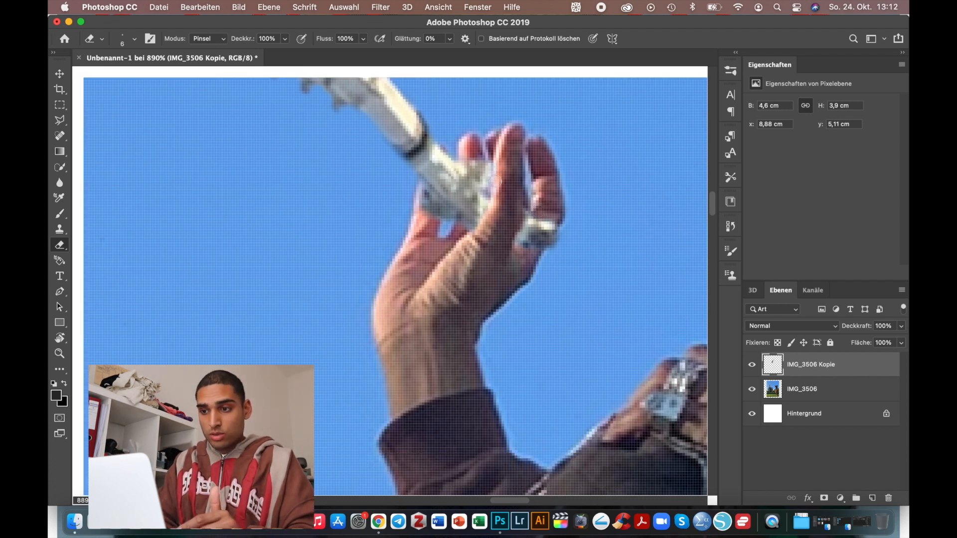
key(super+r)
key(super+r)
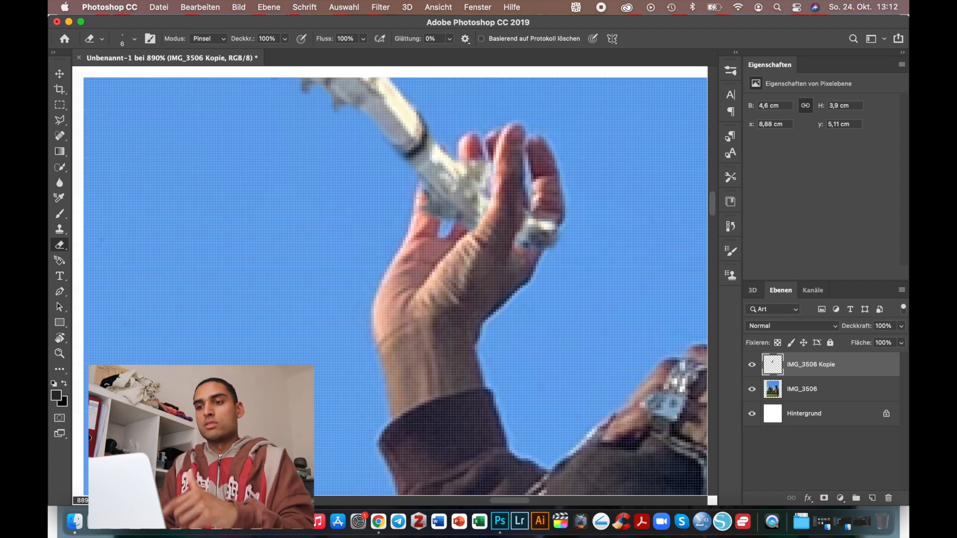
key(super+r)
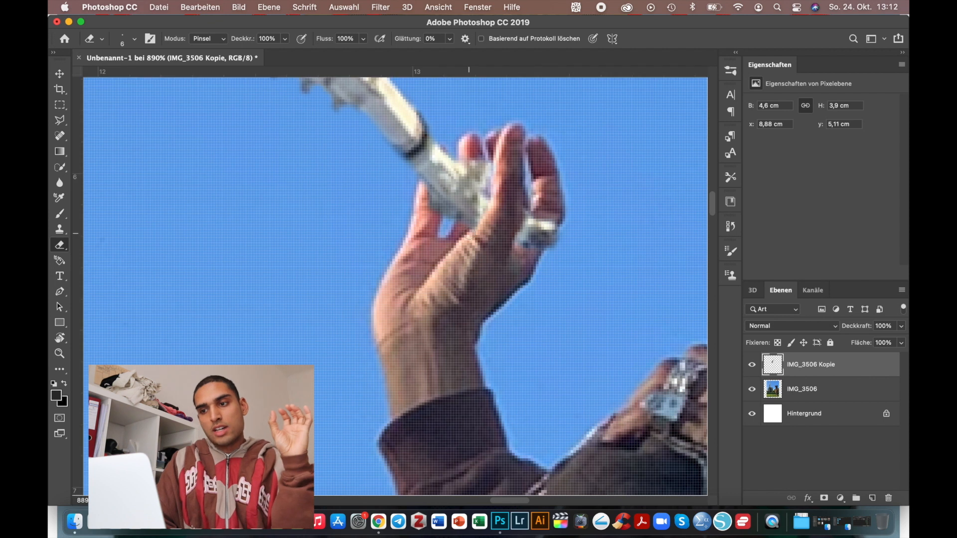
key(super+r)
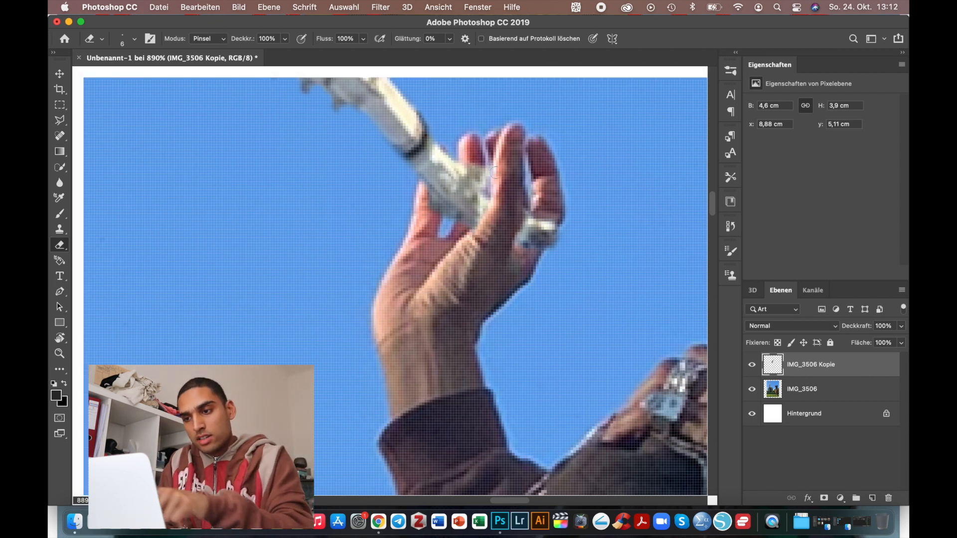
key(super+r)
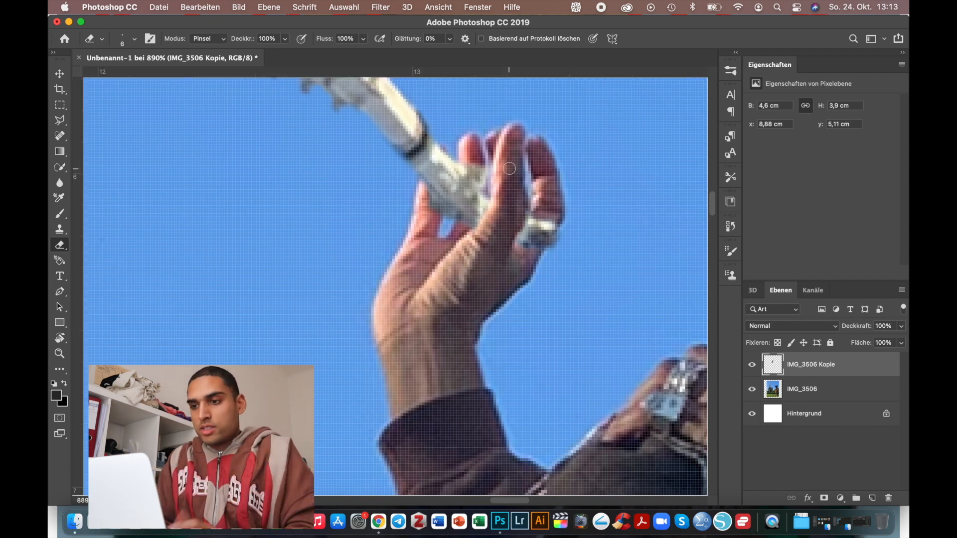
Examine the bent tower and the hand's grip within the whole composition
scroll(508, 170, down, 5)
scroll(509, 170, down, 8)
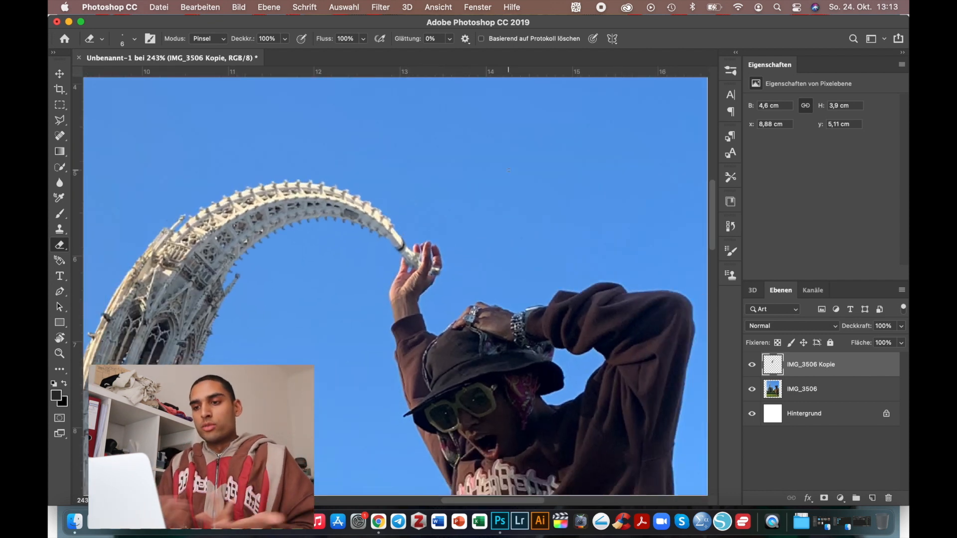
scroll(509, 170, left, 5)
scroll(509, 170, up, 2)
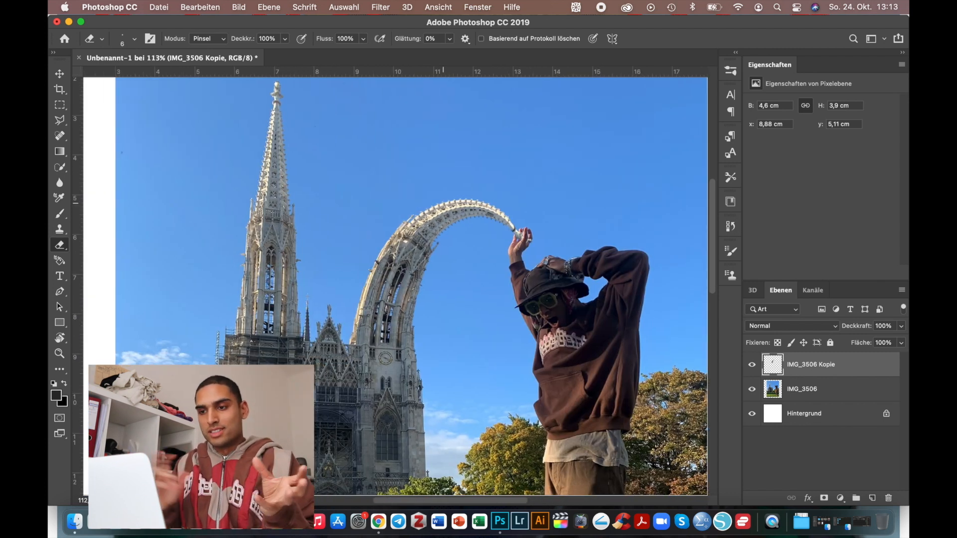
scroll(508, 170, down, 2)
scroll(509, 170, down, 4)
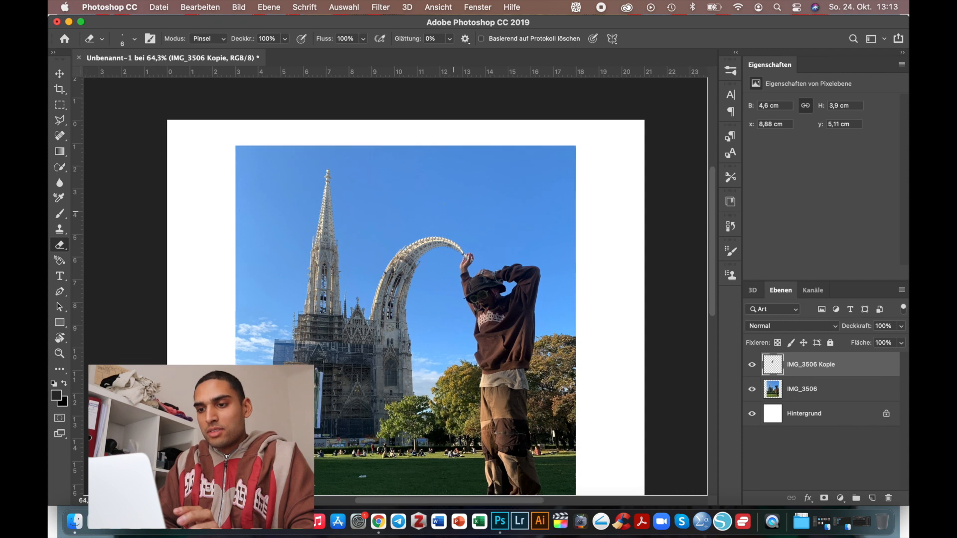
scroll(443, 204, up, 1)
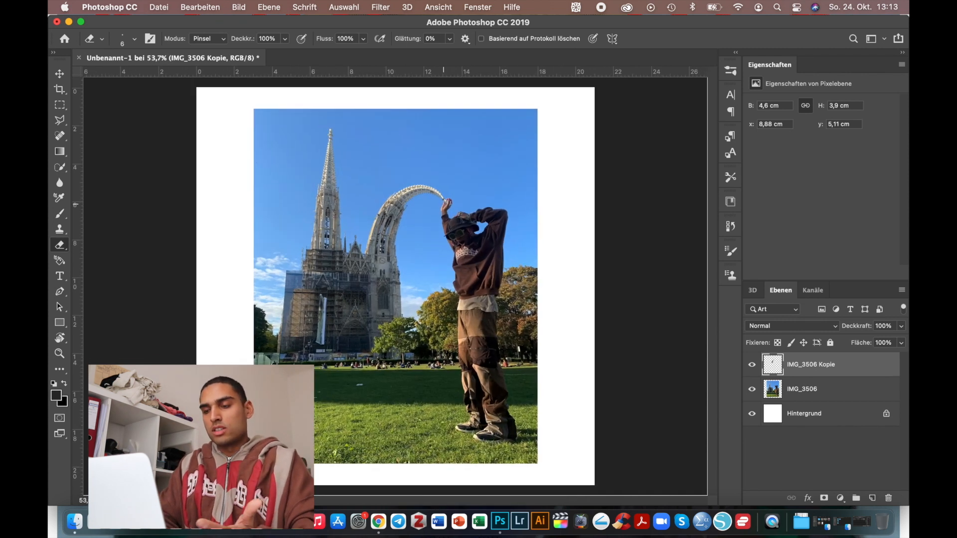
key(v)
scroll(444, 210, down, 1)
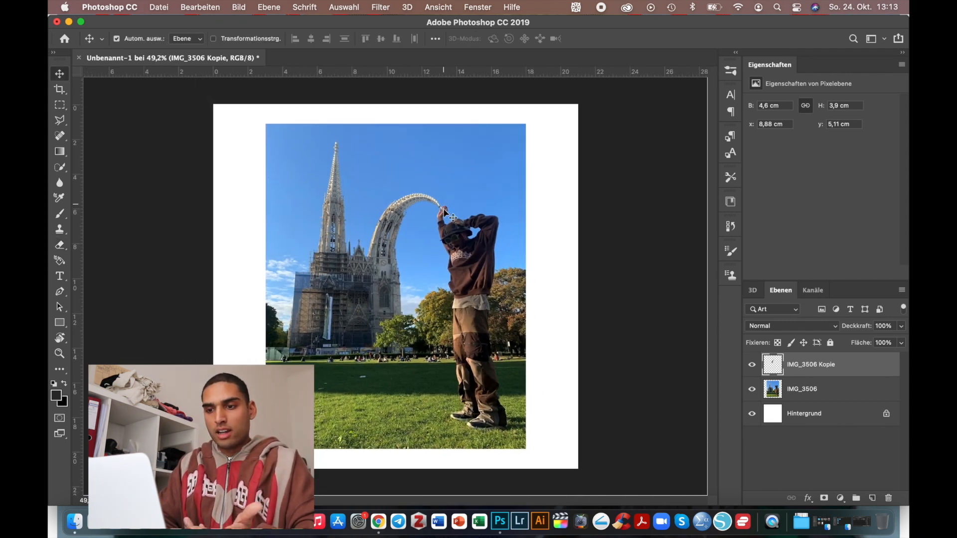
Crop the canvas at a 4:5 ratio to just inside the photo's edges, cutting off the white border
click(366, 402)
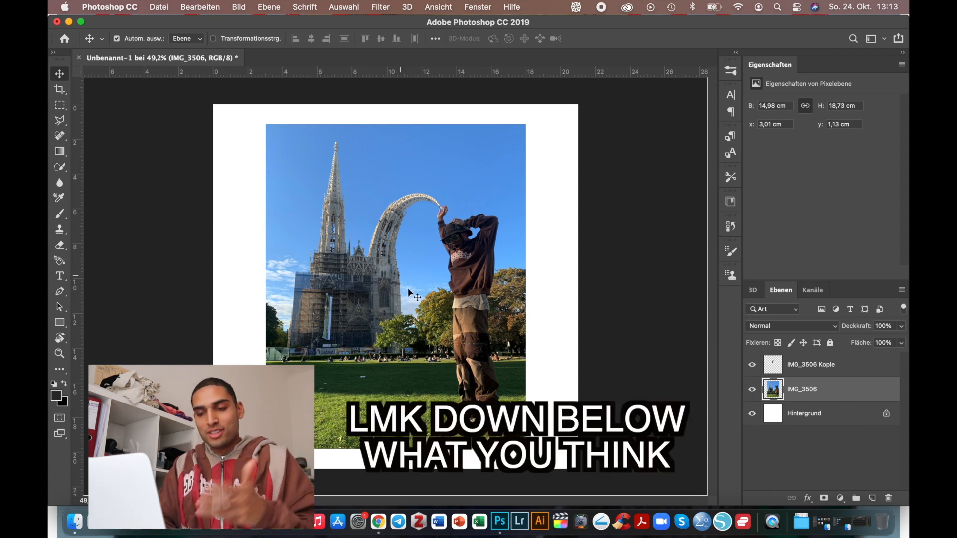
key(c)
drag(248, 105, 260, 117)
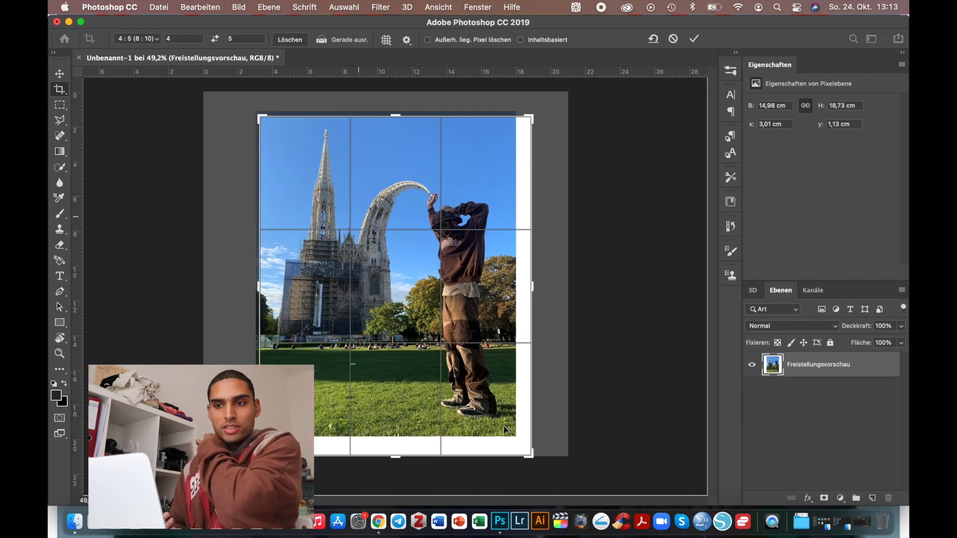
mouse_move(531, 453)
mouse_down()
mouse_move(530, 439)
mouse_move(521, 442)
mouse_up()
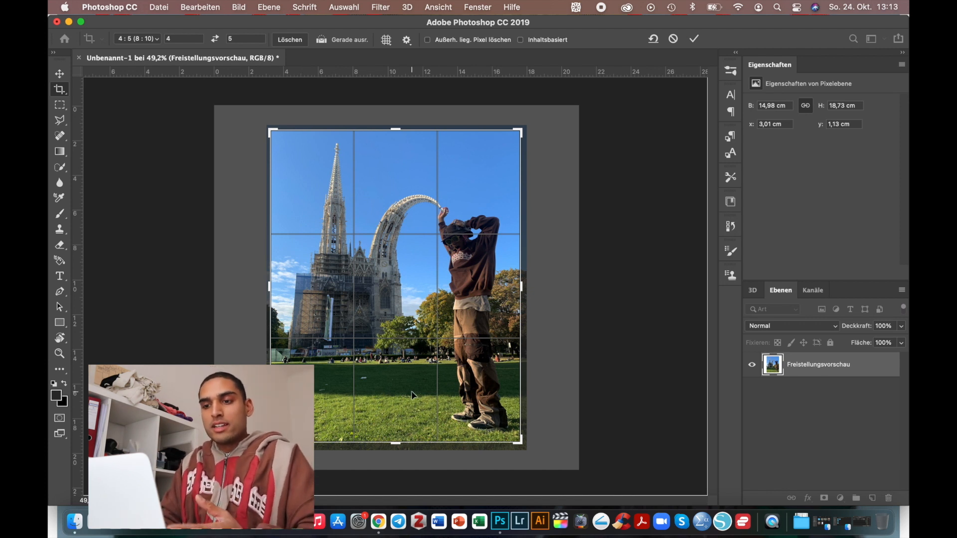
key(Return)
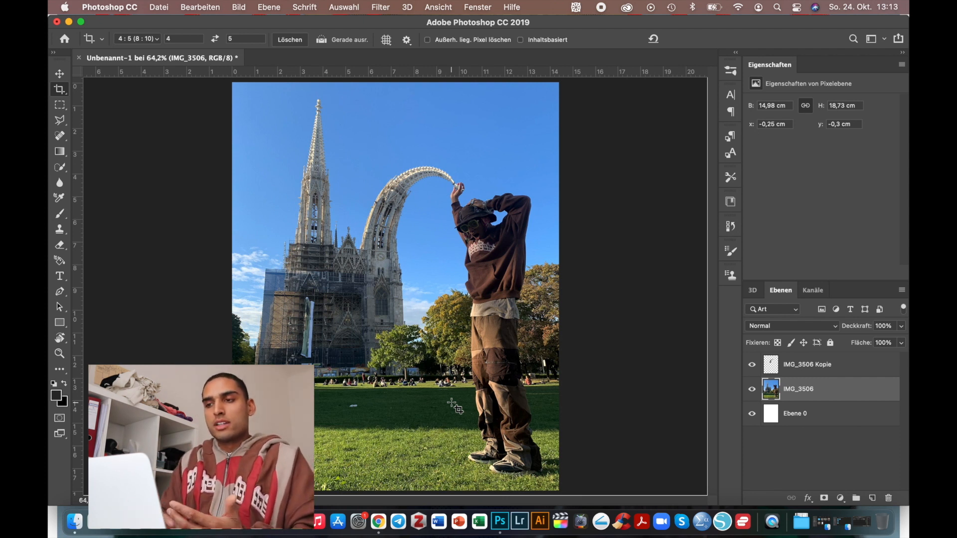
key(v)
key(super+minus)
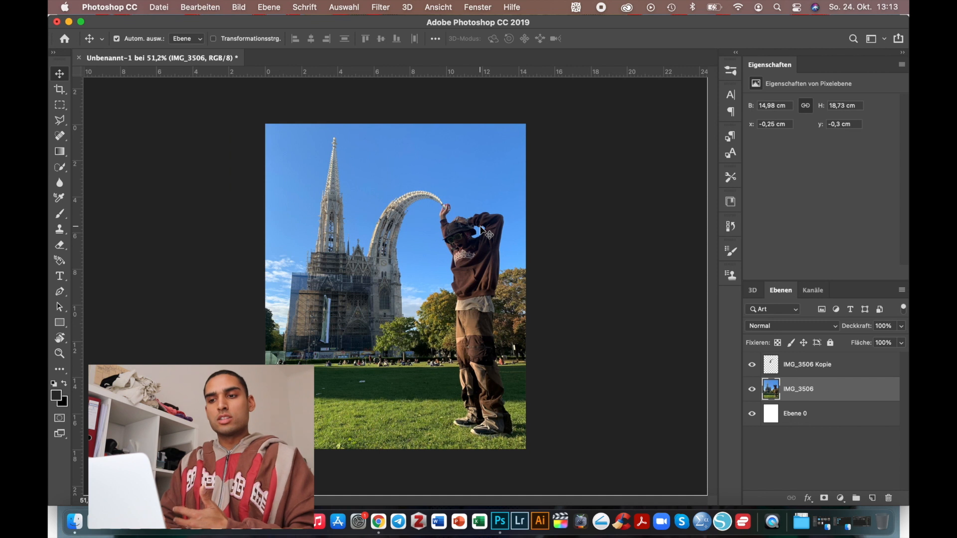
key(super+plus)
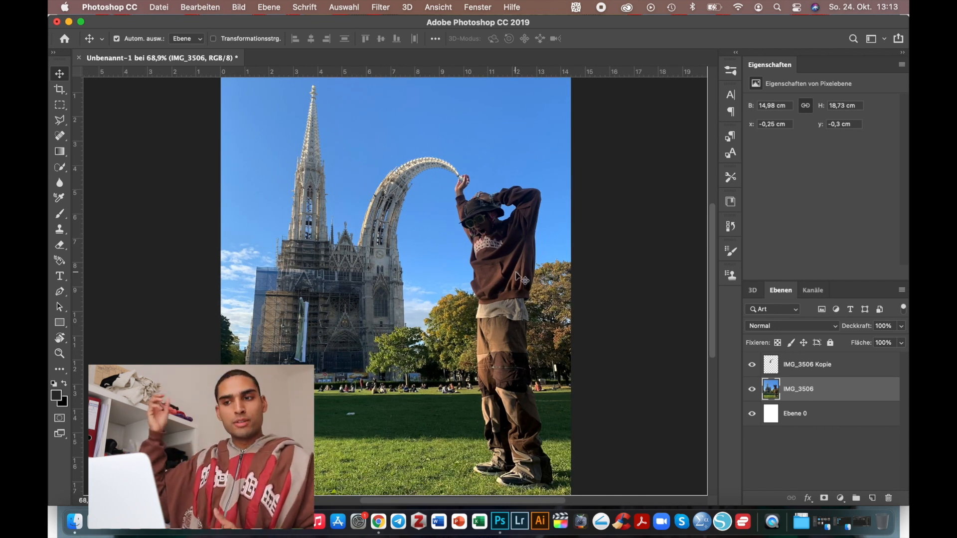
key(super+minus)
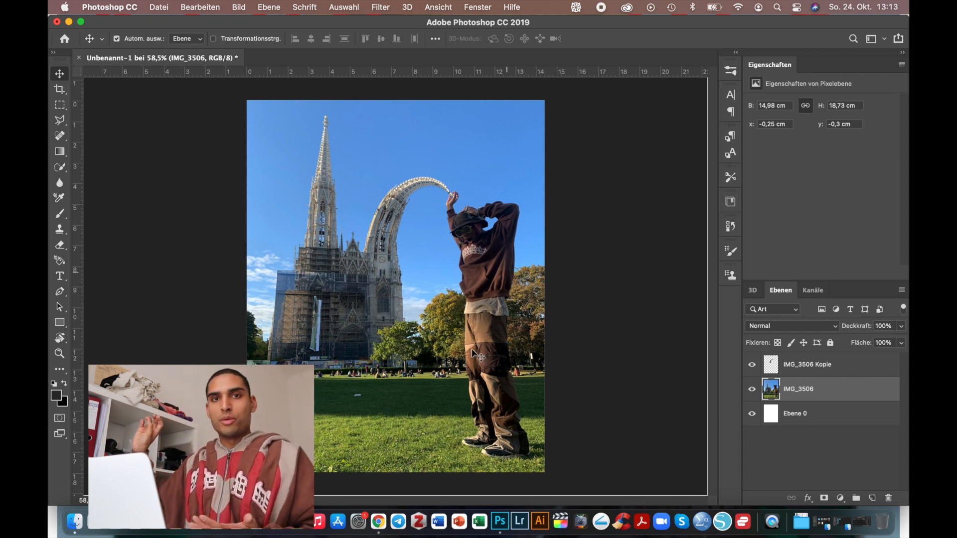
Start saving the composition in Photoshop format under the man's first name plus "x votiv_uno", and browse to the *00_Edits folder
key(super+s)
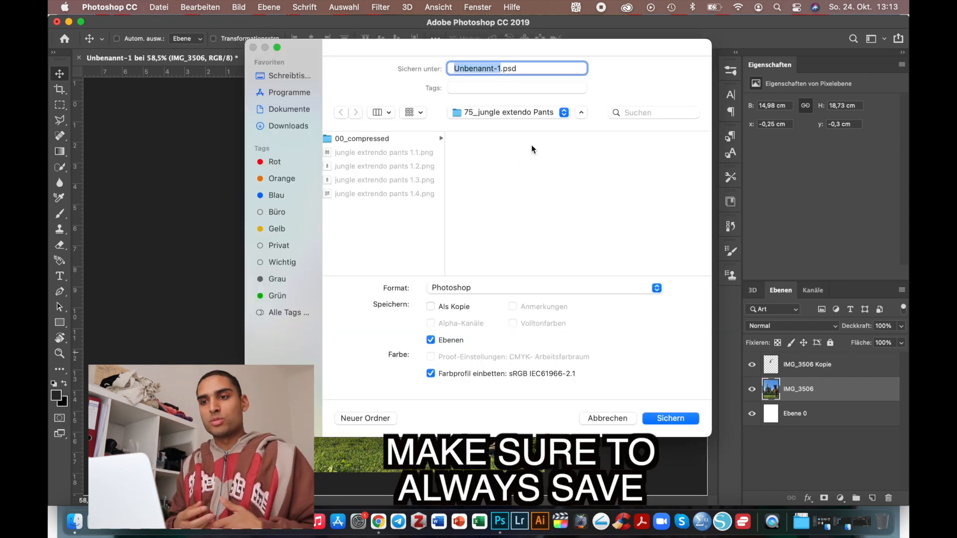
text(brandan x votiv_uno)
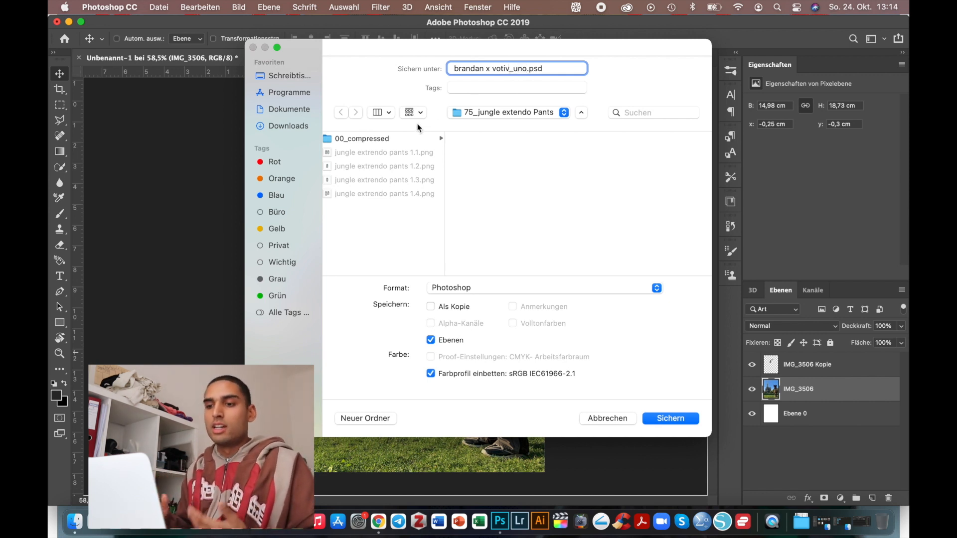
click(478, 112)
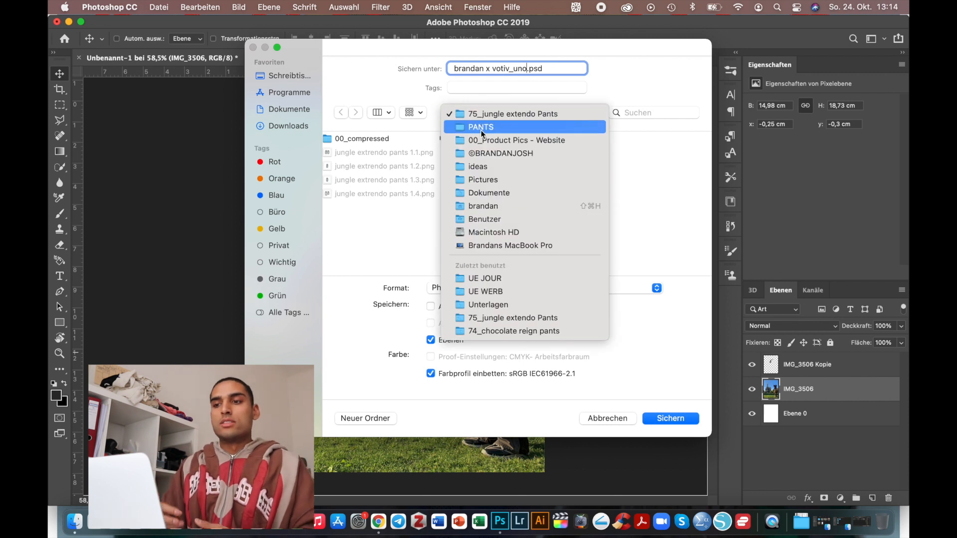
click(491, 143)
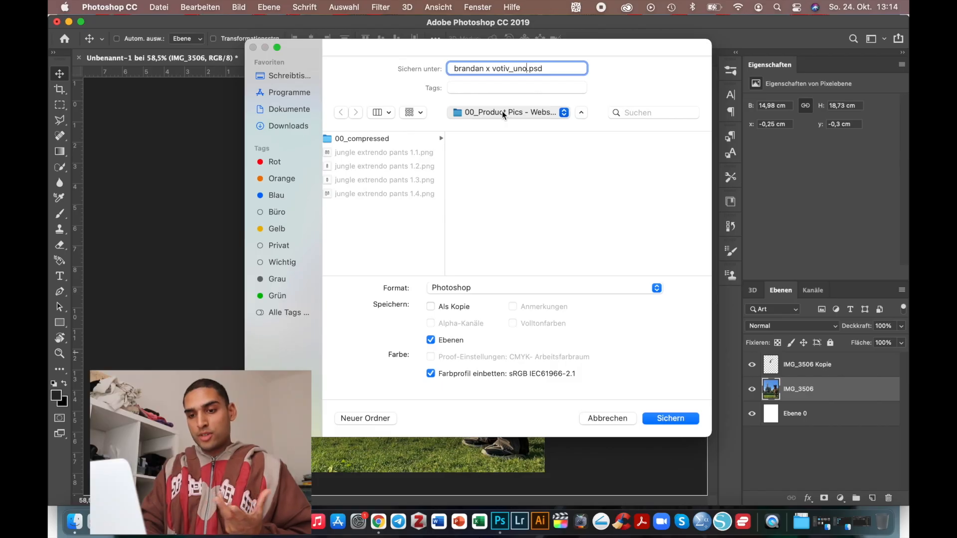
click(501, 111)
click(497, 154)
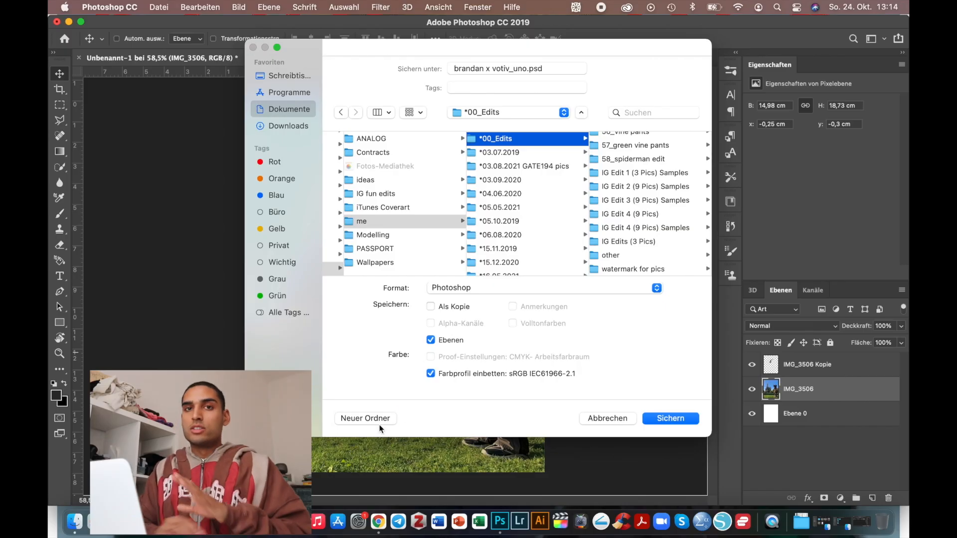
Create a new folder named "59_votiv x brown fit" inside *00_Edits
click(379, 422)
text(59_votiv x brown fit)
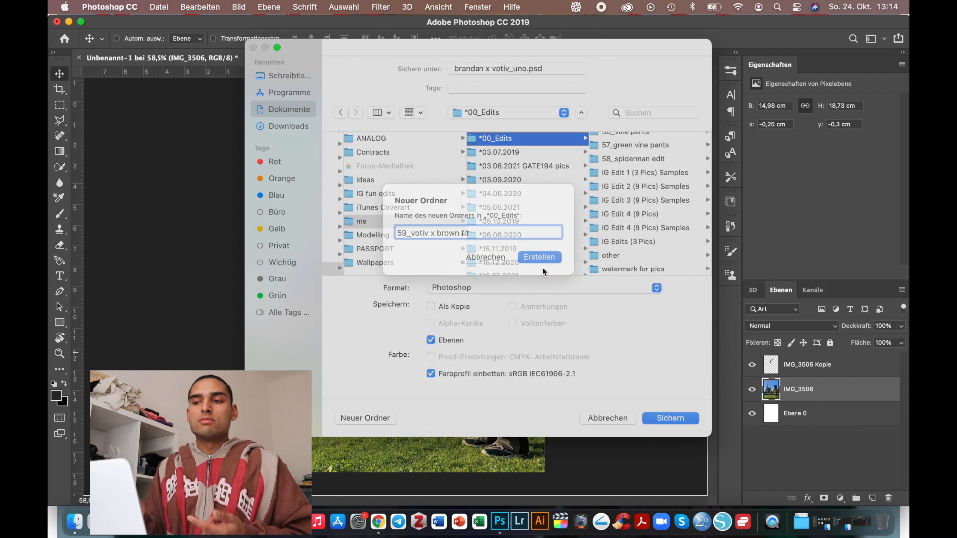
click(541, 267)
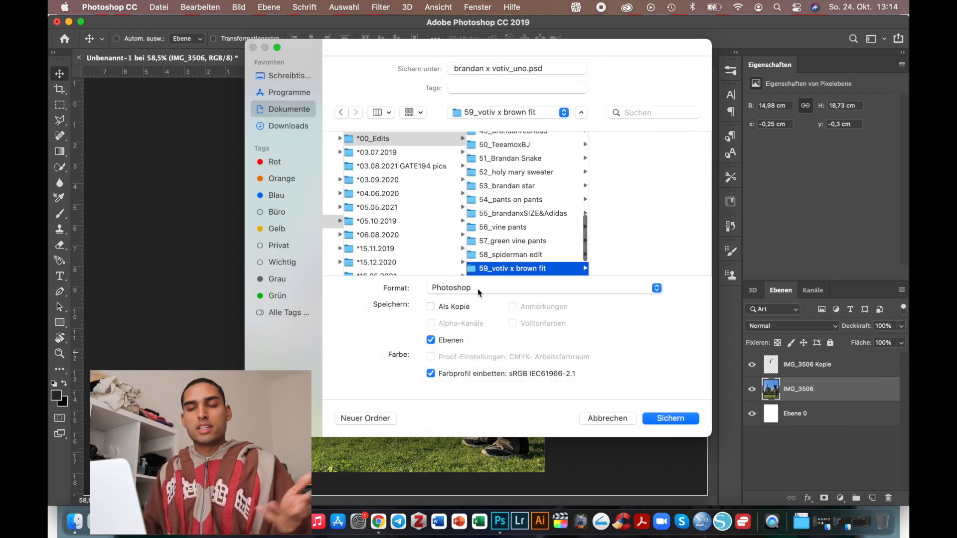
Create a subfolder named "samples" inside the "59_votiv x brown fit" folder
click(373, 419)
text(sam)
key(BackSpace)
key(BackSpace)
key(BackSpace)
text(o)
key(BackSpace)
text(00)
key(BackSpace)
key(BackSpace)
text(sap)
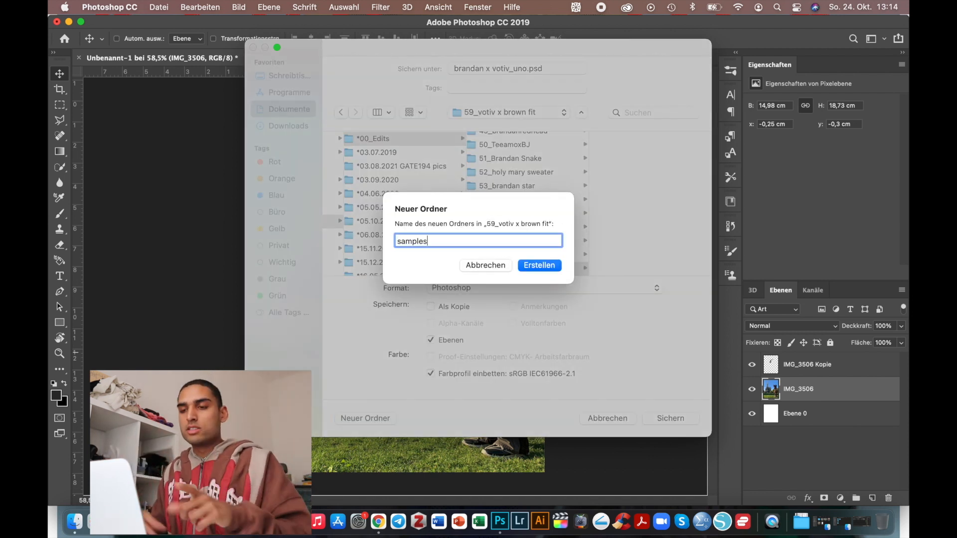
key(Return)
Choose the "59_votiv x brown fit" folder itself as the destination and save the layered Photoshop file there, accepting the format options
click(423, 268)
click(420, 255)
click(414, 269)
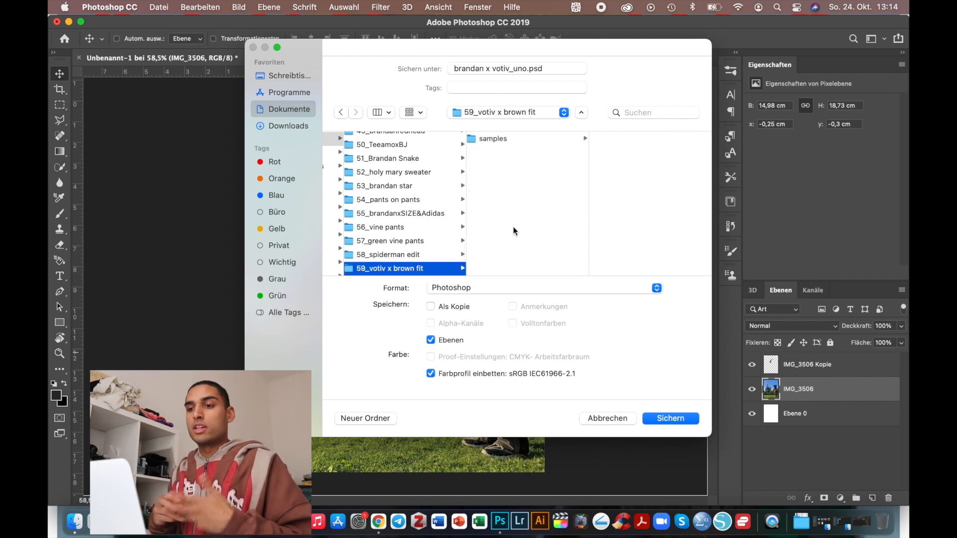
click(668, 421)
click(639, 203)
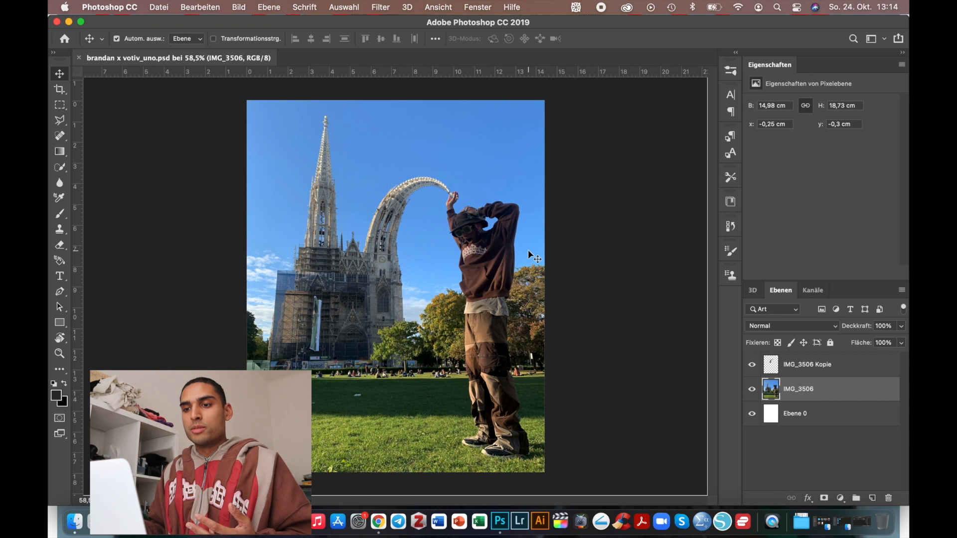